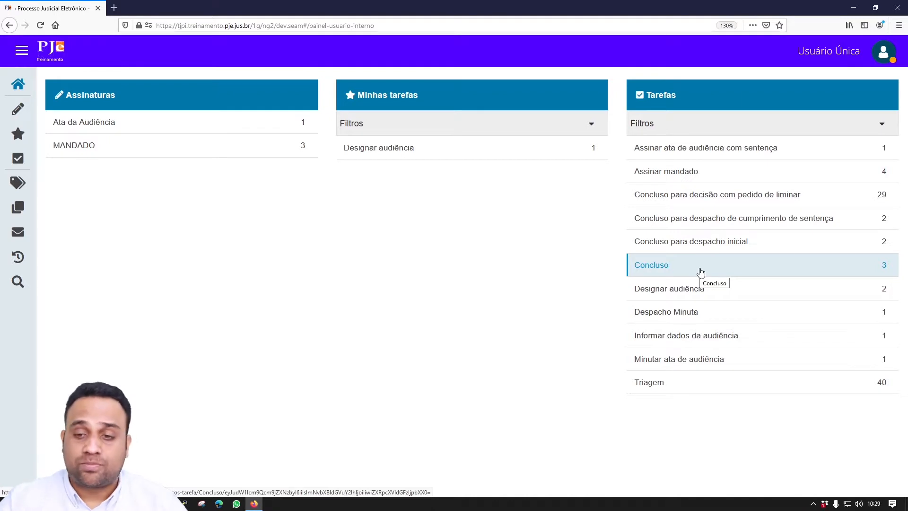
# - Open the Concluso task list and view process 0800008-79's records in a new tab
pyautogui.click(701, 272)
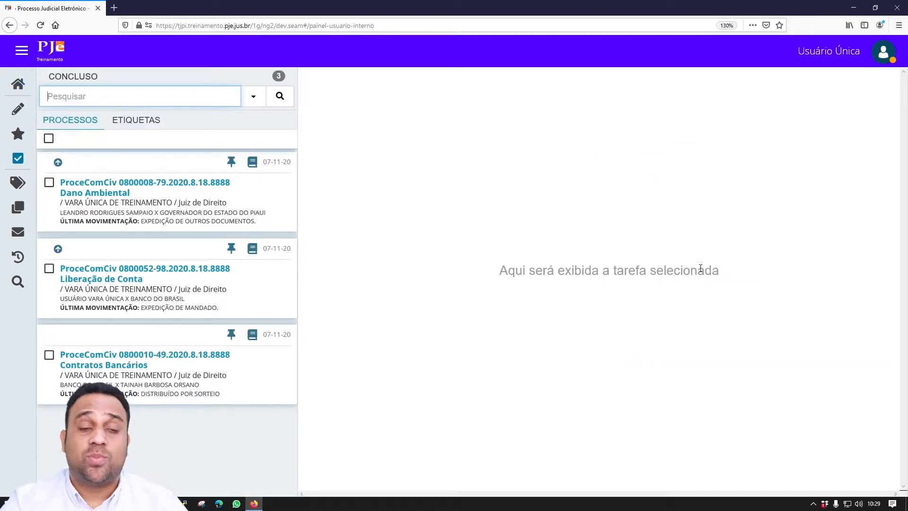
pyautogui.click(253, 167)
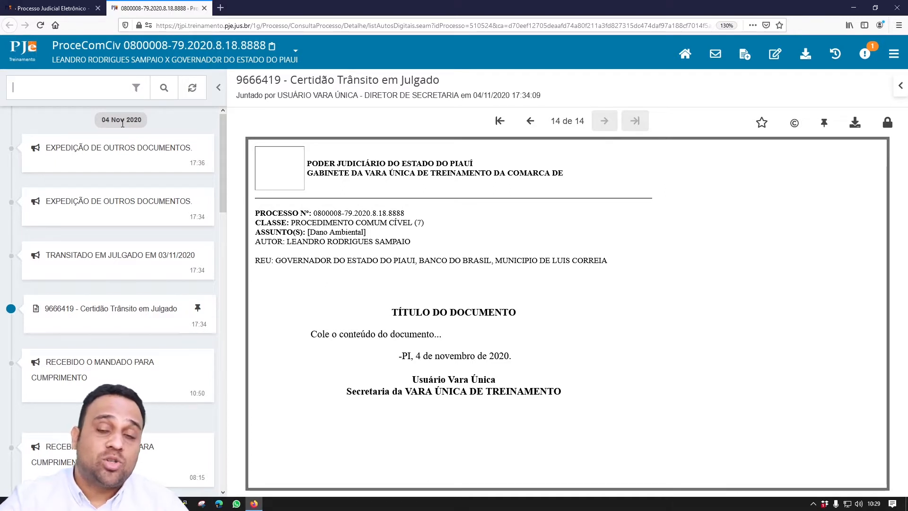
# - Return to the Concluso list in the first tab and select all three processes
pyautogui.click(69, 8)
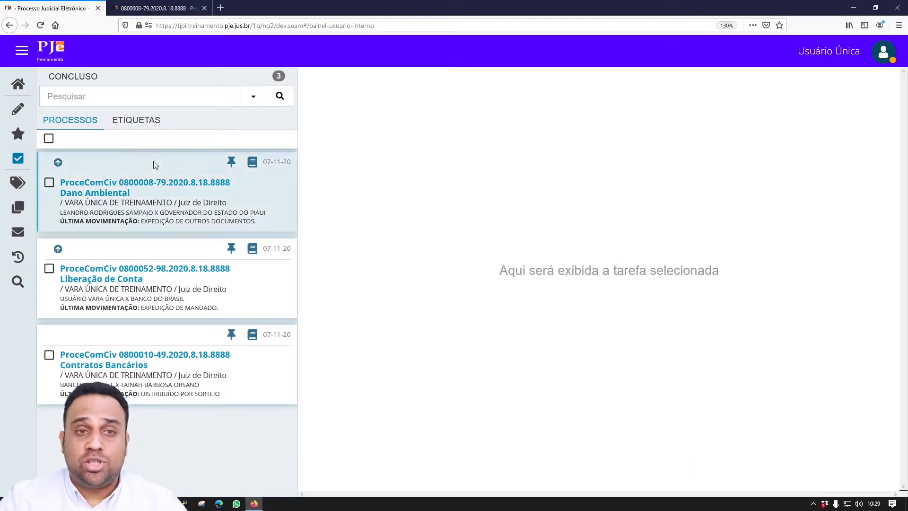
pyautogui.click(49, 138)
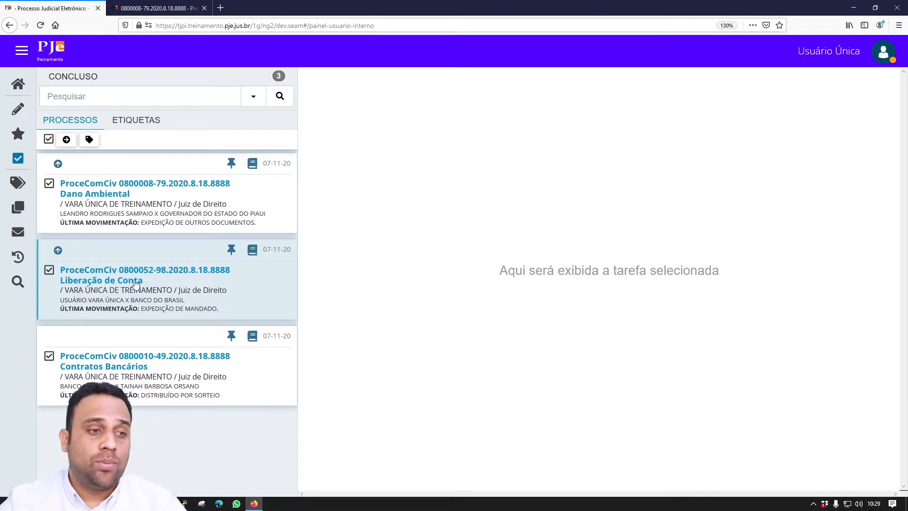
# - Clear the selection, open process 0800008-79's task and review its 'Encaminhar para' options
pyautogui.click(49, 139)
pyautogui.click(105, 189)
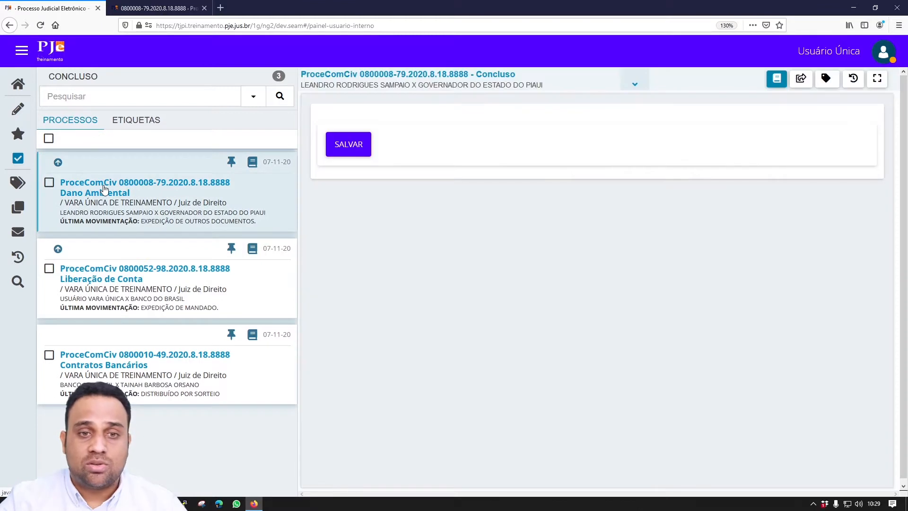
pyautogui.click(801, 78)
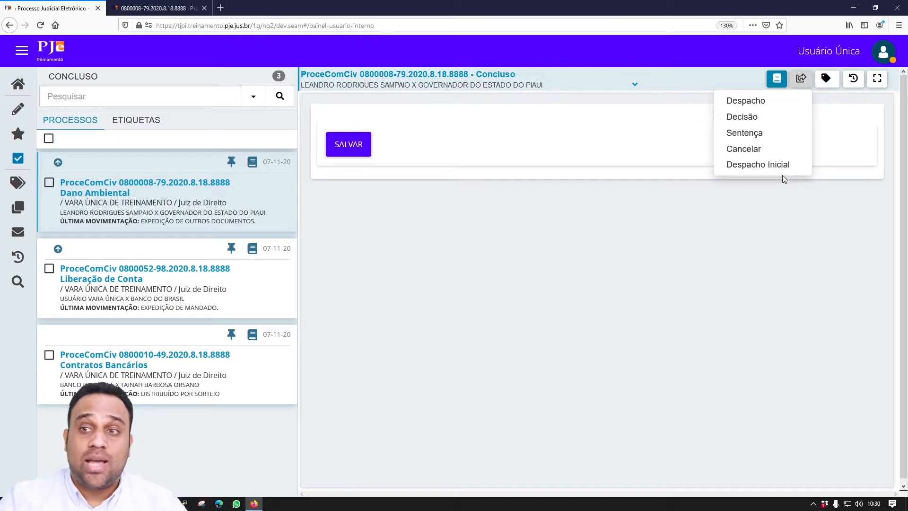
pyautogui.click(805, 78)
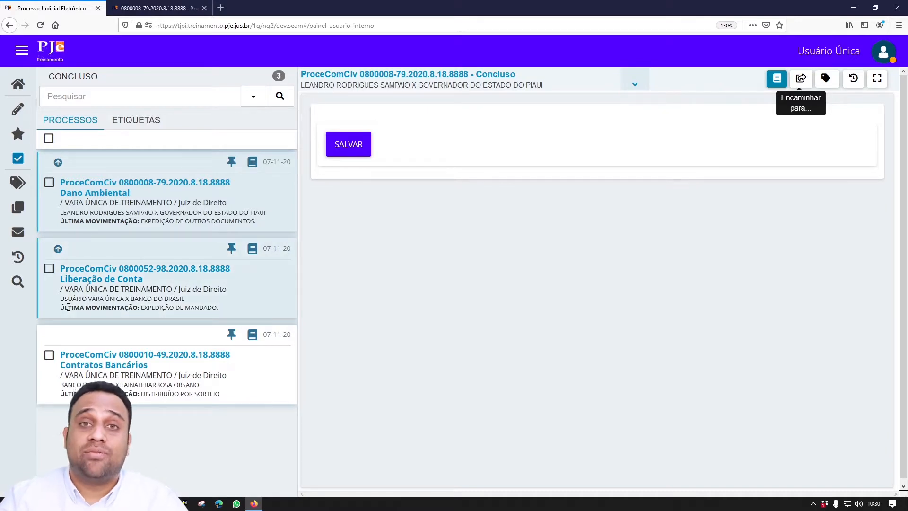
pyautogui.click(49, 183)
# - Select all three Concluso processes and open the 'Etiquetar processos em lote' dialog
pyautogui.click(49, 269)
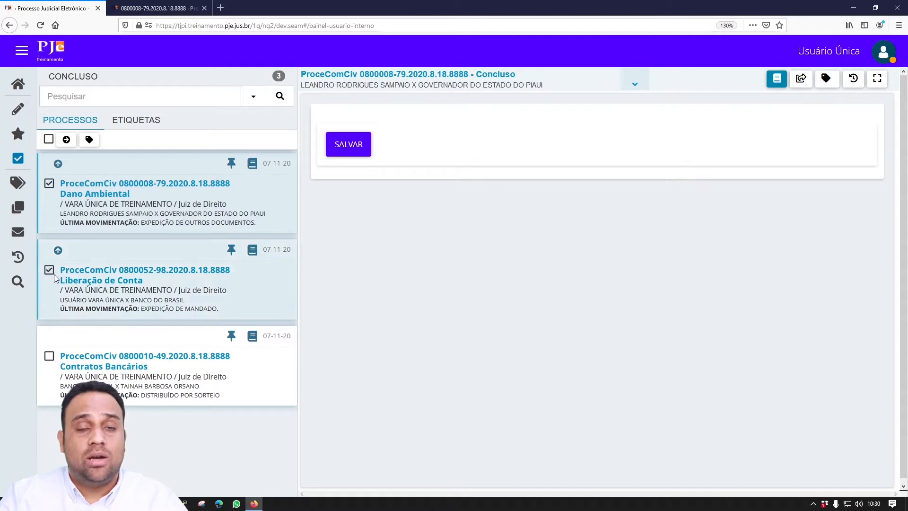
pyautogui.click(49, 139)
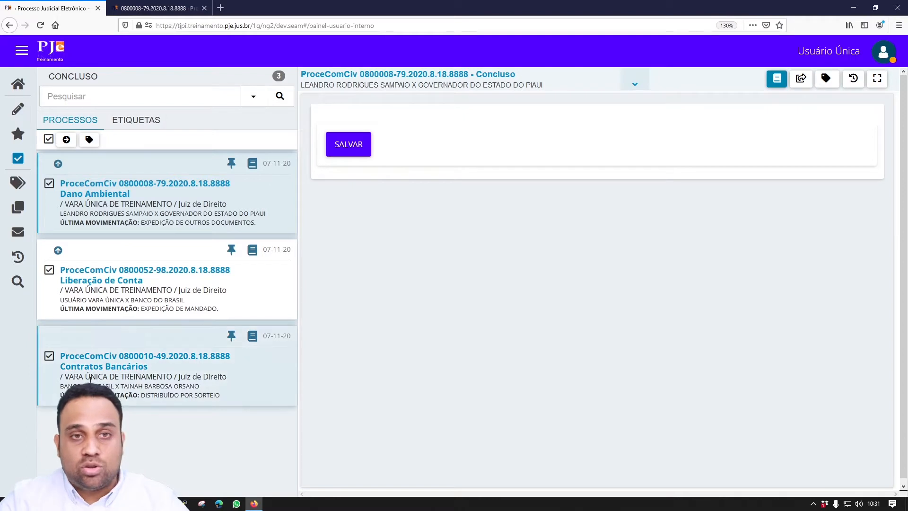
pyautogui.click(90, 139)
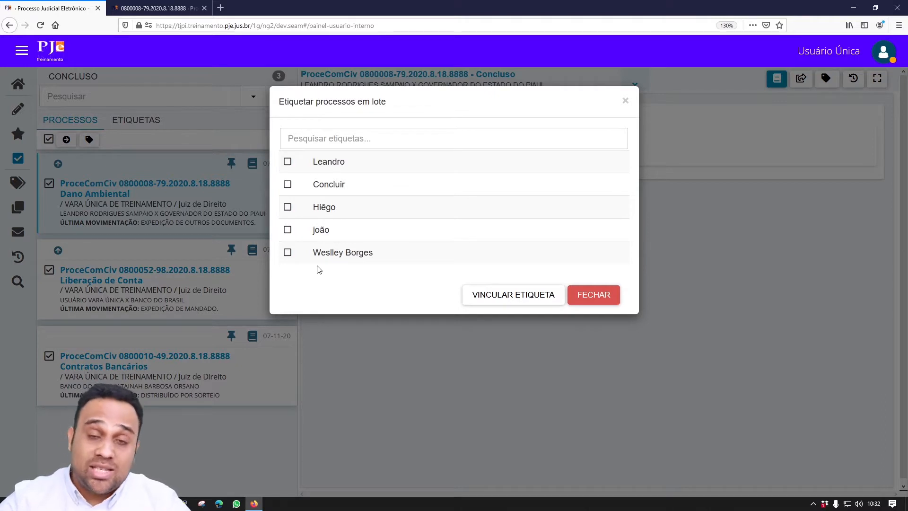
# - Create a 'Deferir liminar' tag and link it to all three selected processes
pyautogui.click(366, 144)
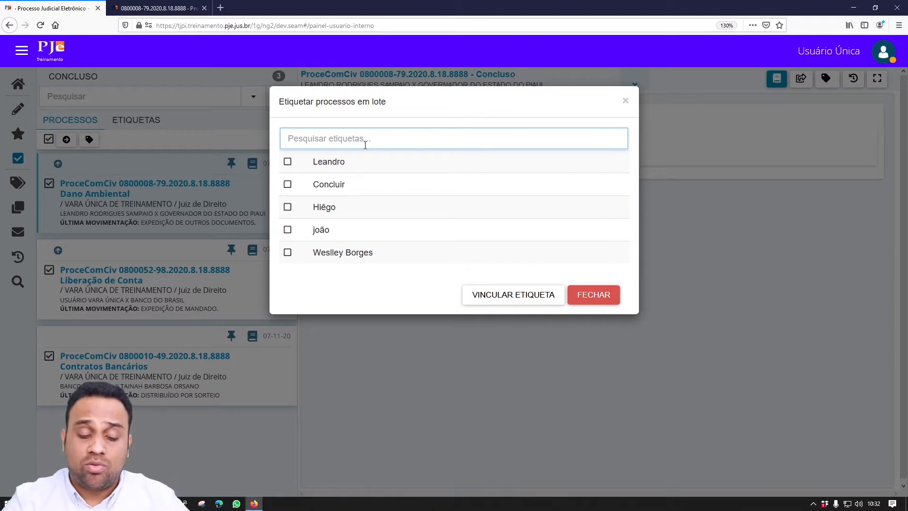
pyautogui.write('Deferir')
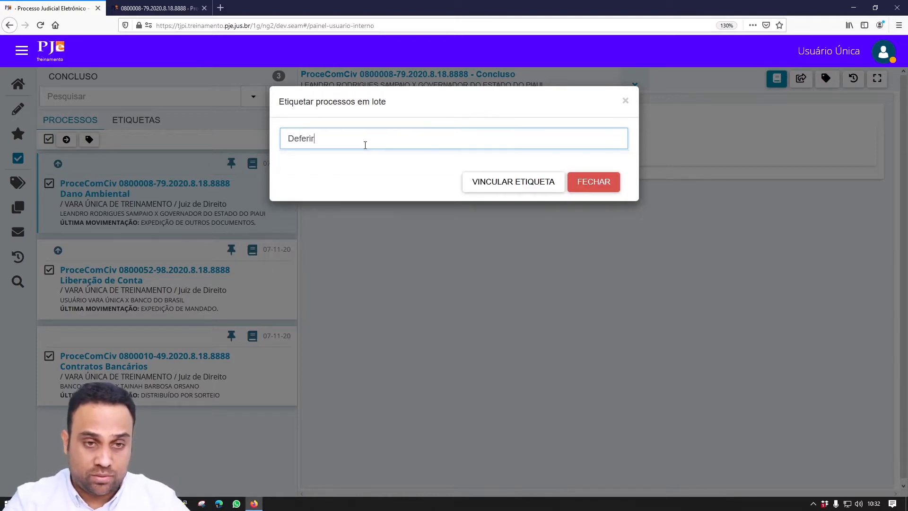
pyautogui.write(' liminar')
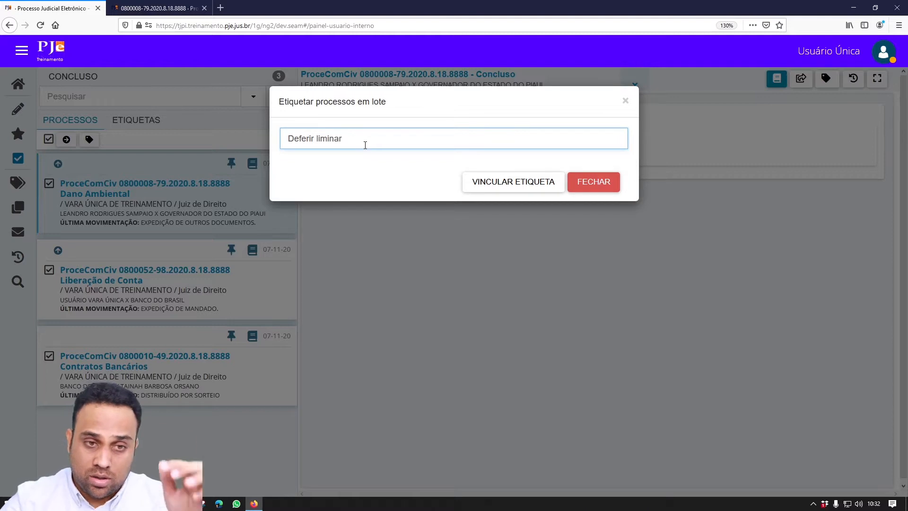
pyautogui.press('Return')
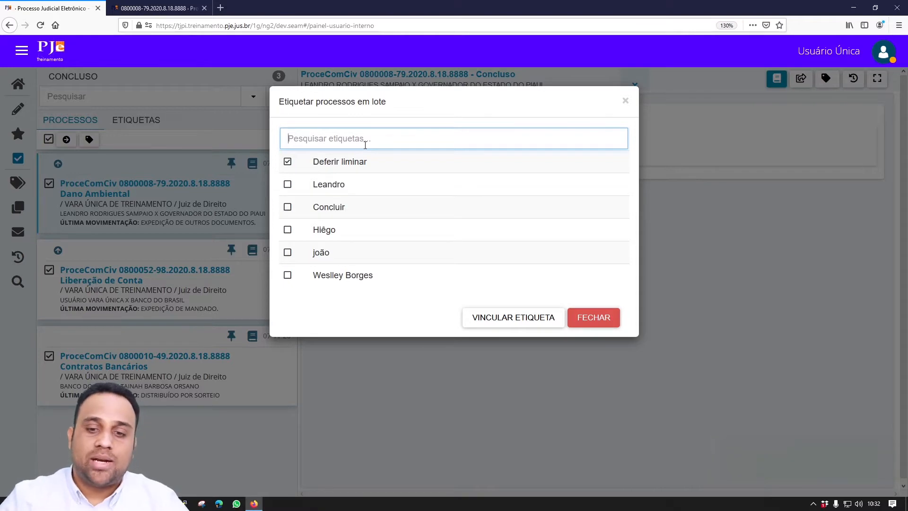
pyautogui.click(524, 323)
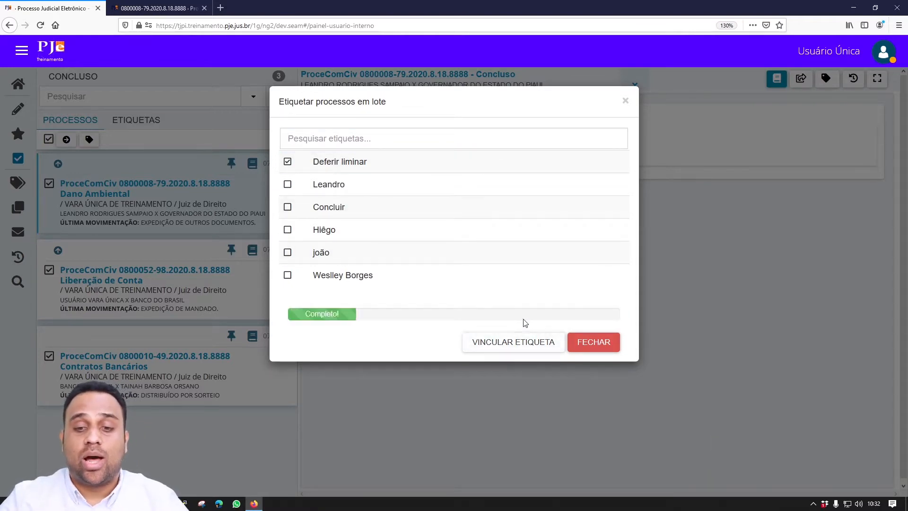
pyautogui.click(586, 343)
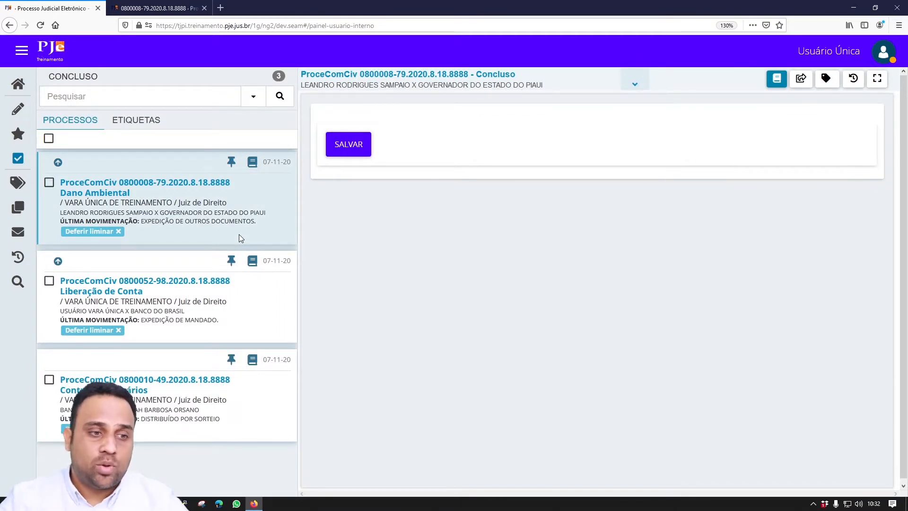
# - Check 0800008-79's tags, then remove Deferir liminar from 0800008-79 and 0800052-98
pyautogui.click(154, 185)
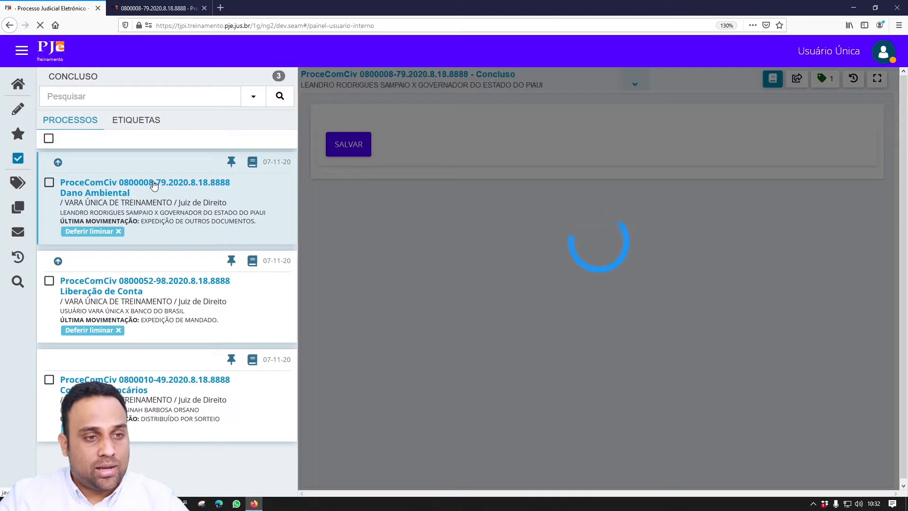
pyautogui.click(827, 82)
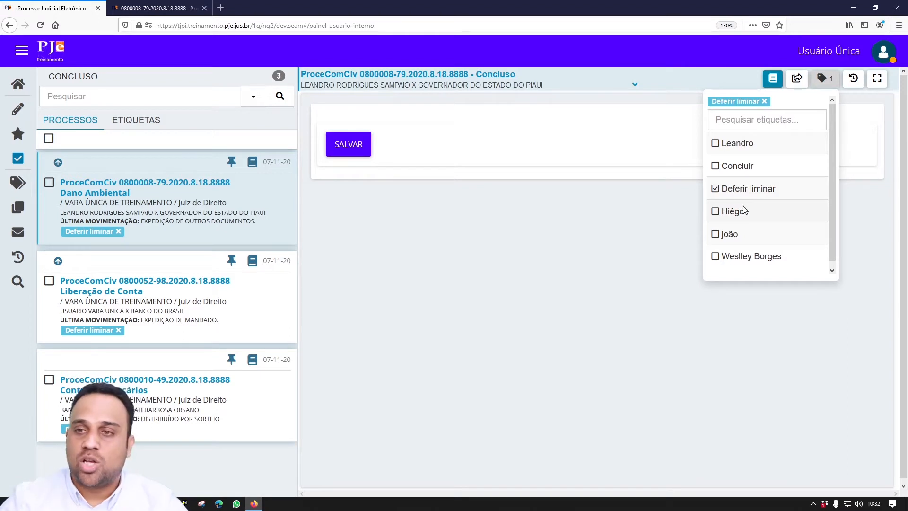
pyautogui.click(825, 81)
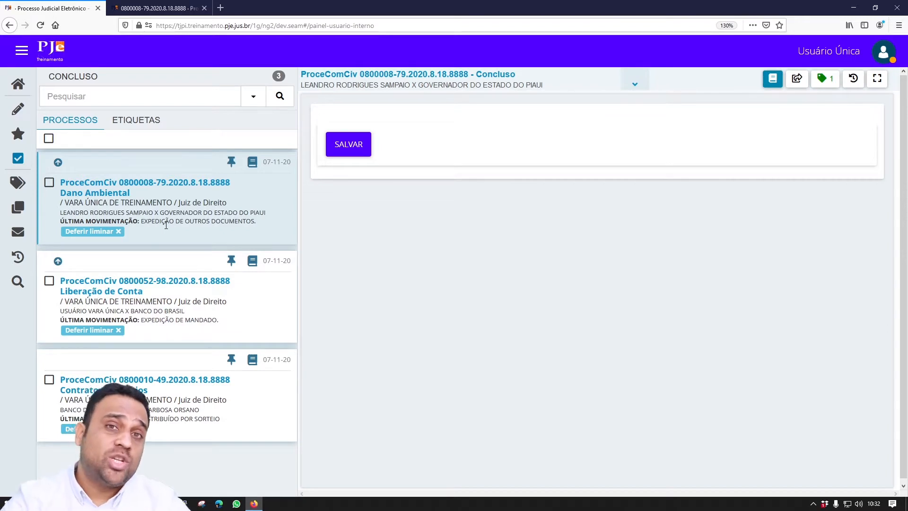
pyautogui.click(118, 231)
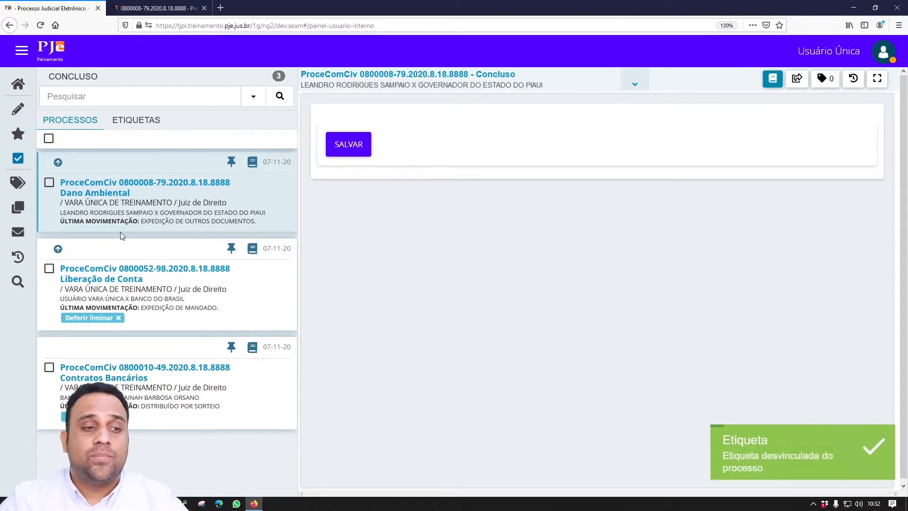
pyautogui.click(119, 319)
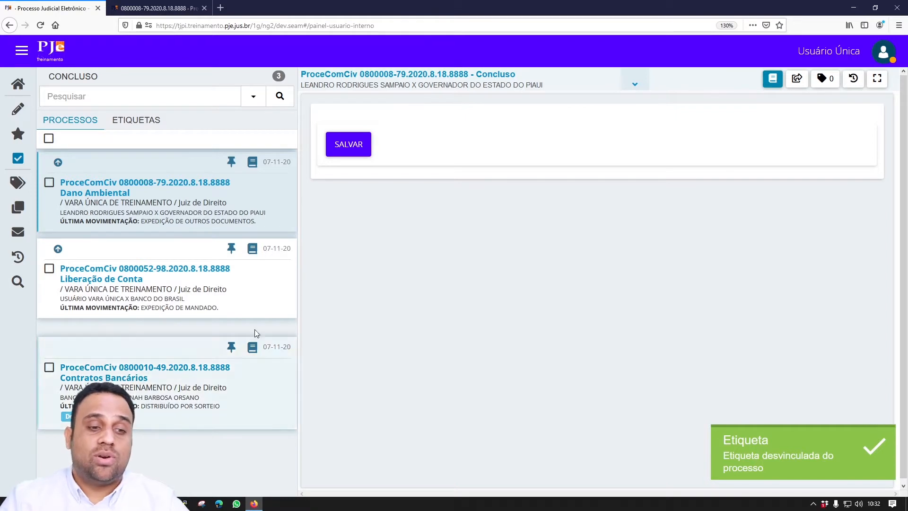
pyautogui.click(25, 118)
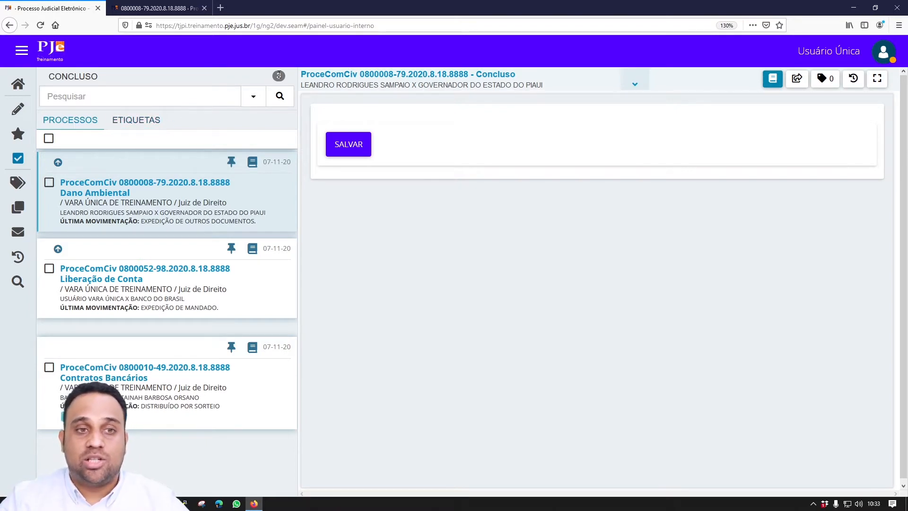
# - Group processes by tag, expand Deferir liminar and Sem etiqueta, and select both untagged processes
pyautogui.click(148, 118)
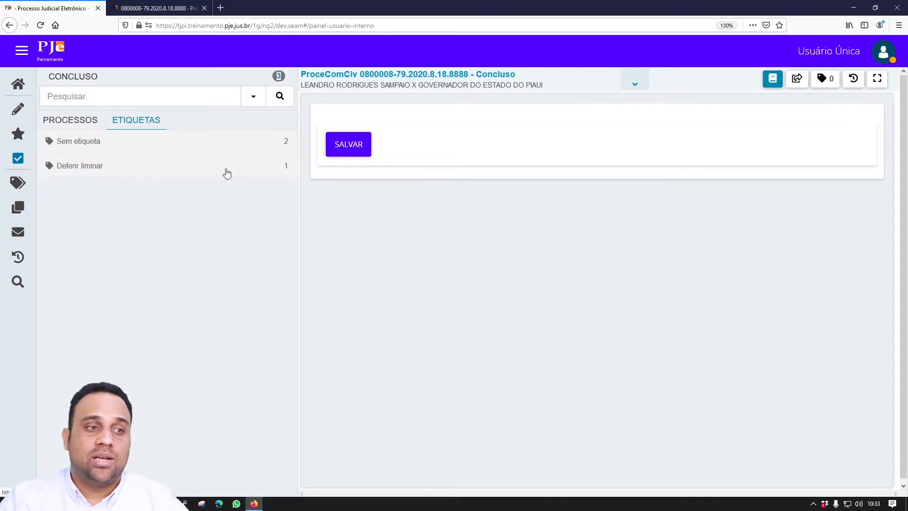
pyautogui.click(92, 172)
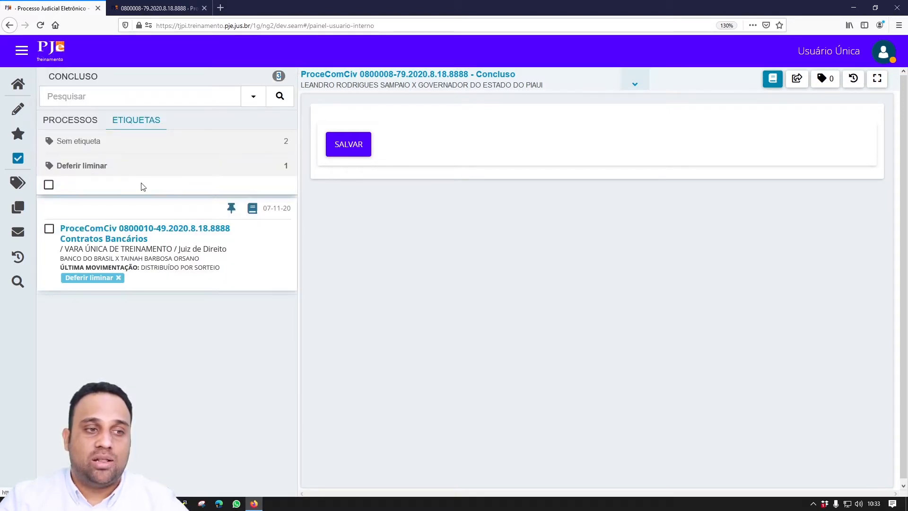
pyautogui.click(166, 142)
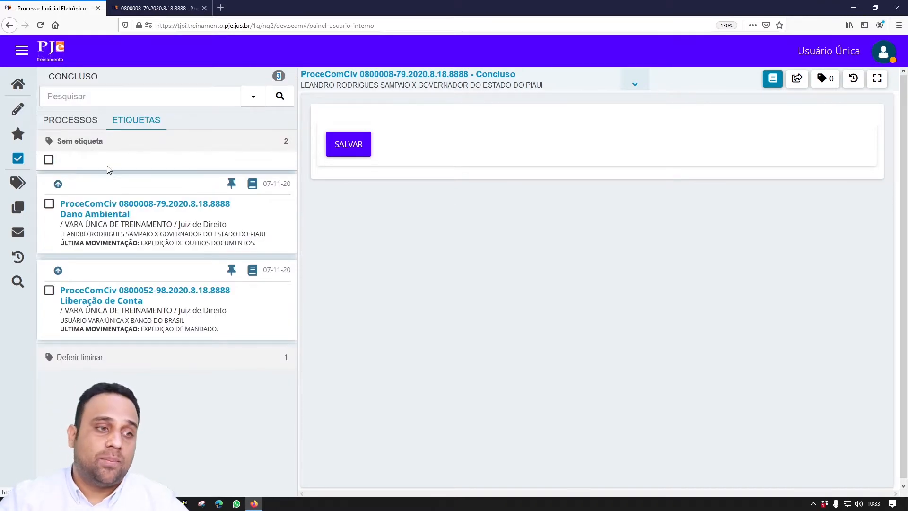
pyautogui.click(48, 161)
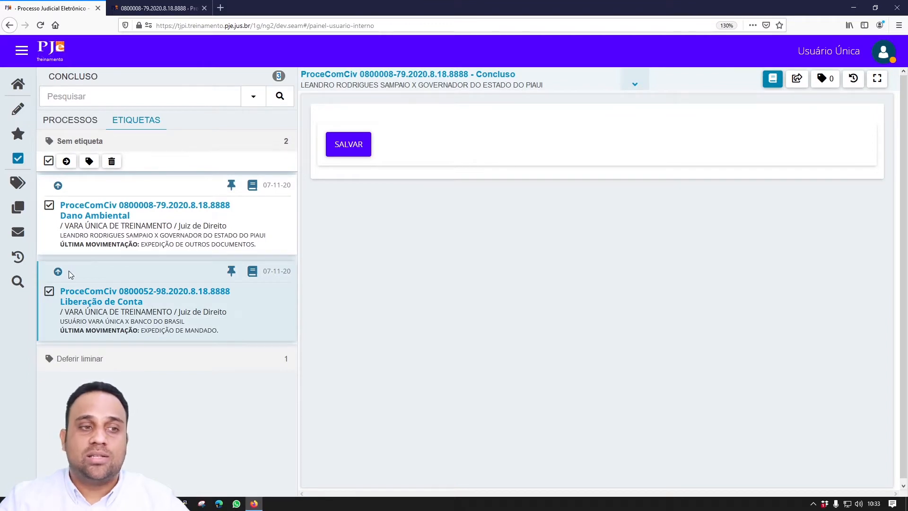
# - Batch-tag the two untagged processes with 'Indeferir Liminar' and return to the full process list
pyautogui.click(89, 162)
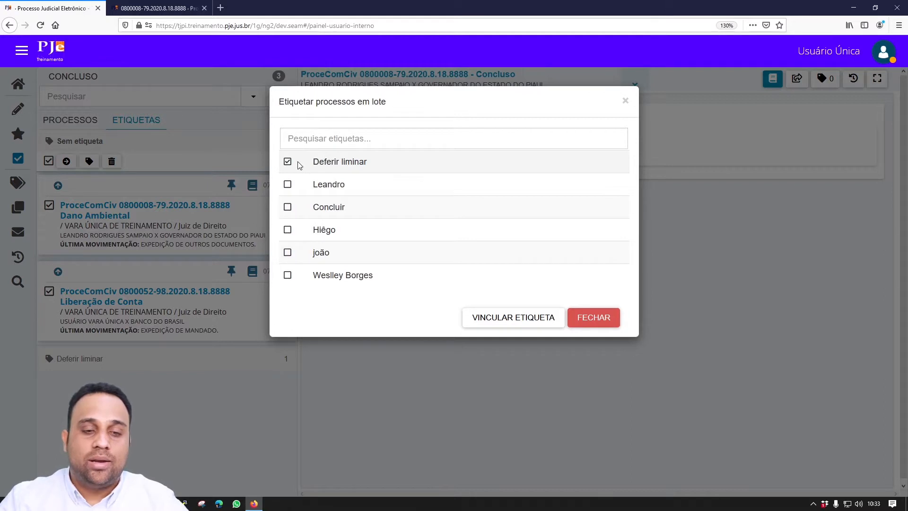
pyautogui.click(339, 136)
pyautogui.write('I')
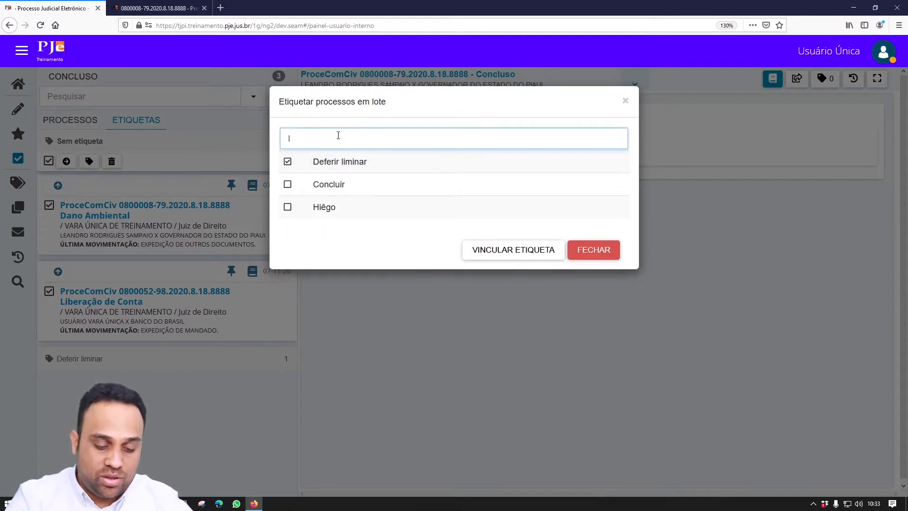
pyautogui.write('ndeferir ')
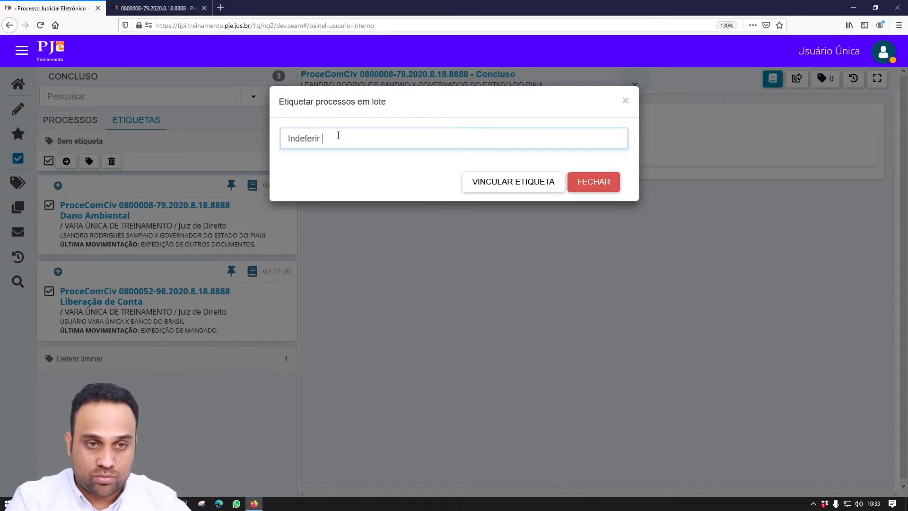
pyautogui.write('Liminar')
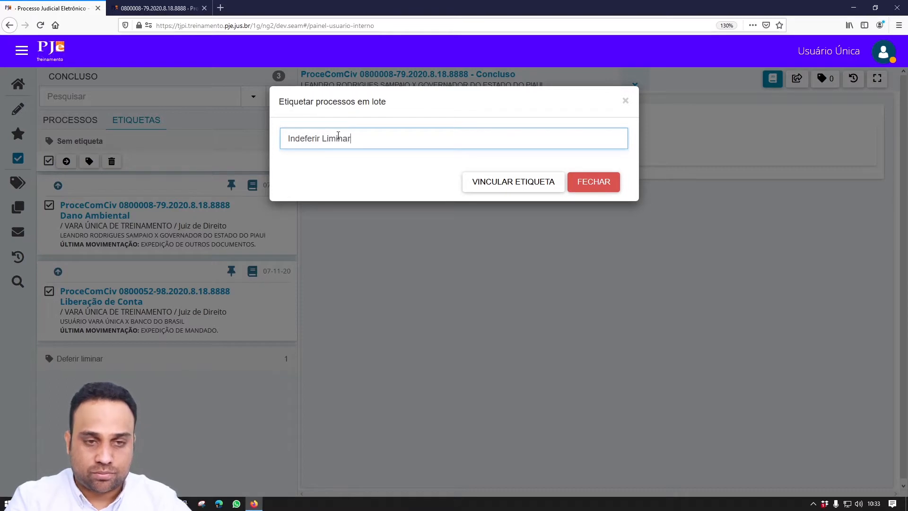
pyautogui.click(514, 181)
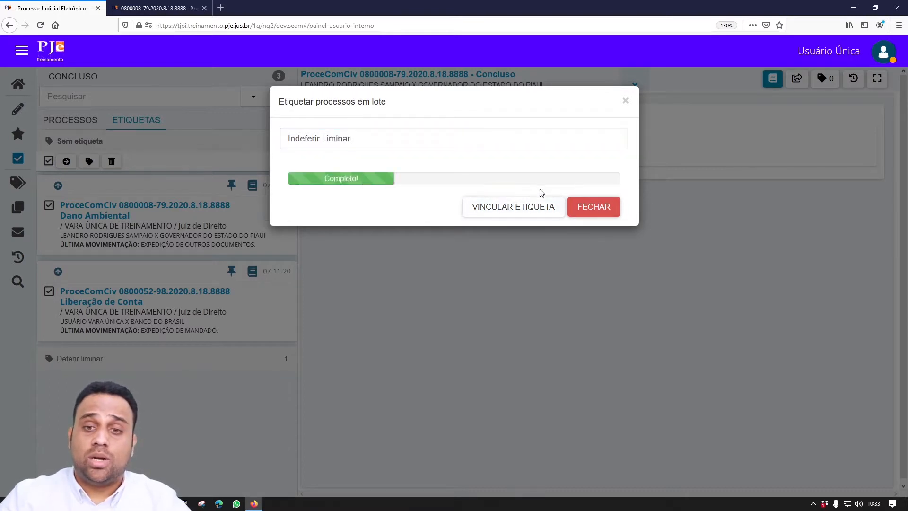
pyautogui.click(585, 211)
pyautogui.click(85, 122)
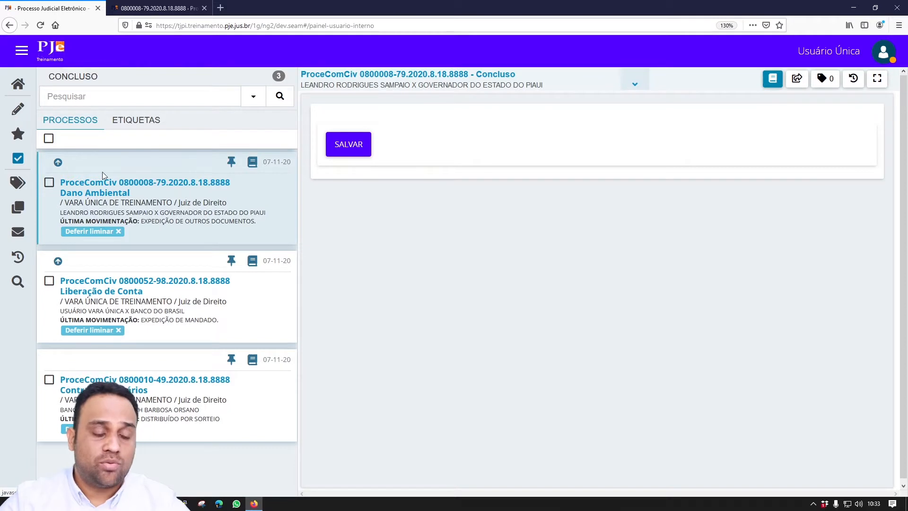
# - Remove Deferir liminar from processes 0800008-79 and 0800052-98 and mark both for a batch action
pyautogui.click(118, 232)
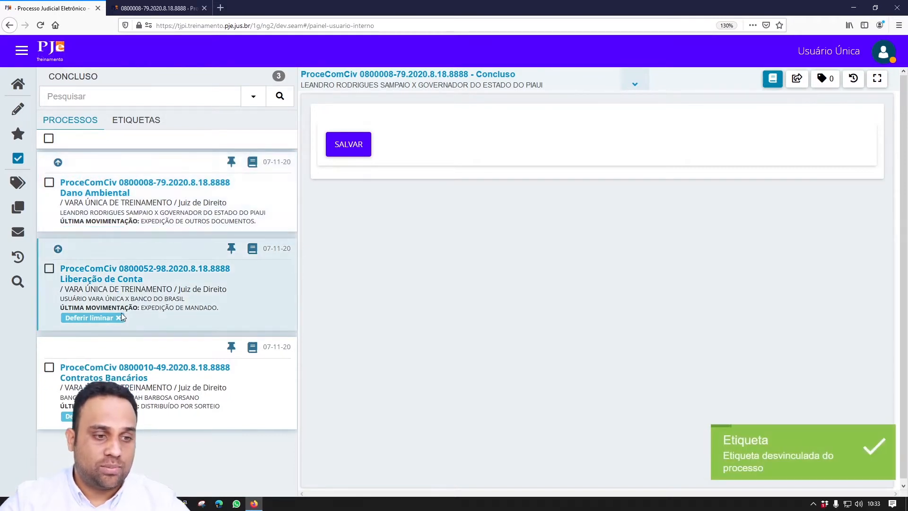
pyautogui.click(119, 318)
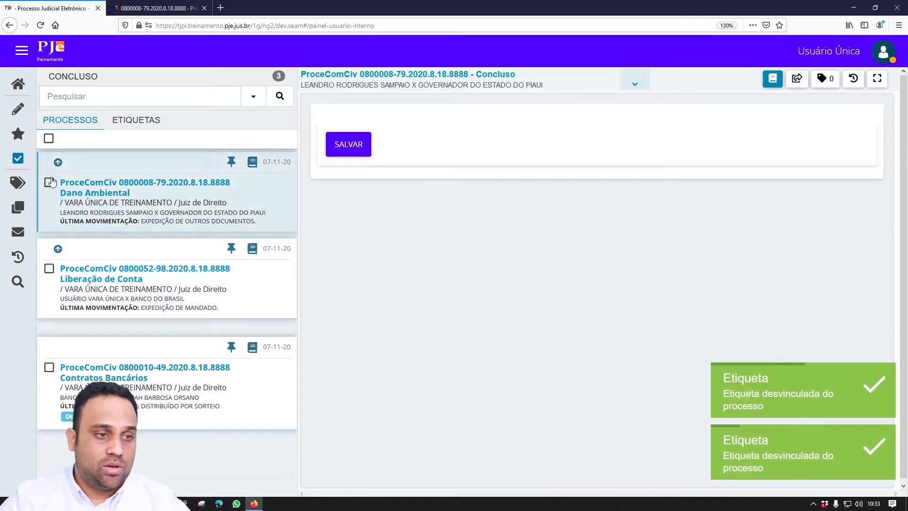
pyautogui.click(49, 183)
pyautogui.click(49, 269)
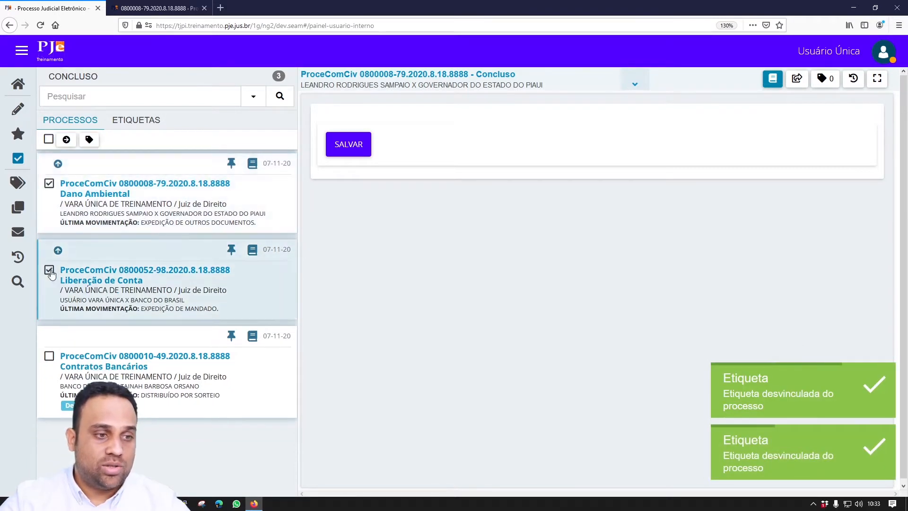
# - Create the 'Indeferir Liminar' tag and apply only it to both marked processes
pyautogui.click(89, 139)
pyautogui.click(392, 138)
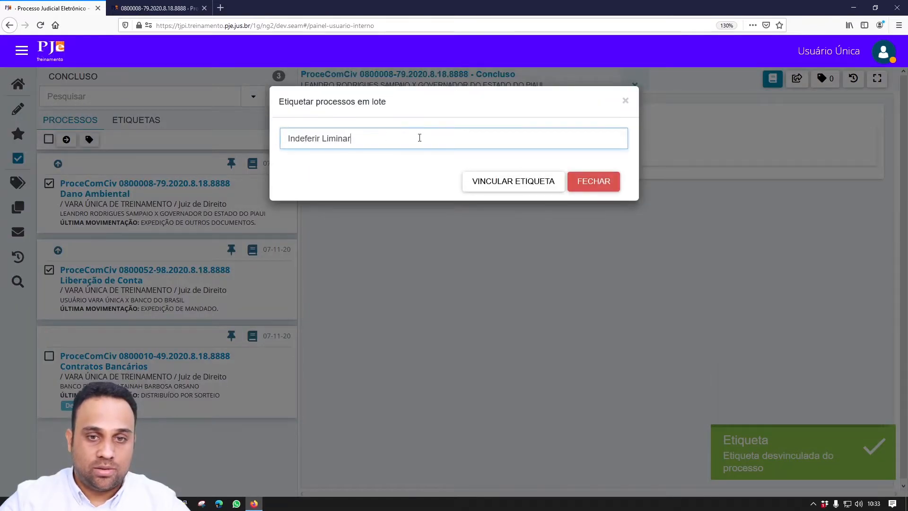
pyautogui.press('Return')
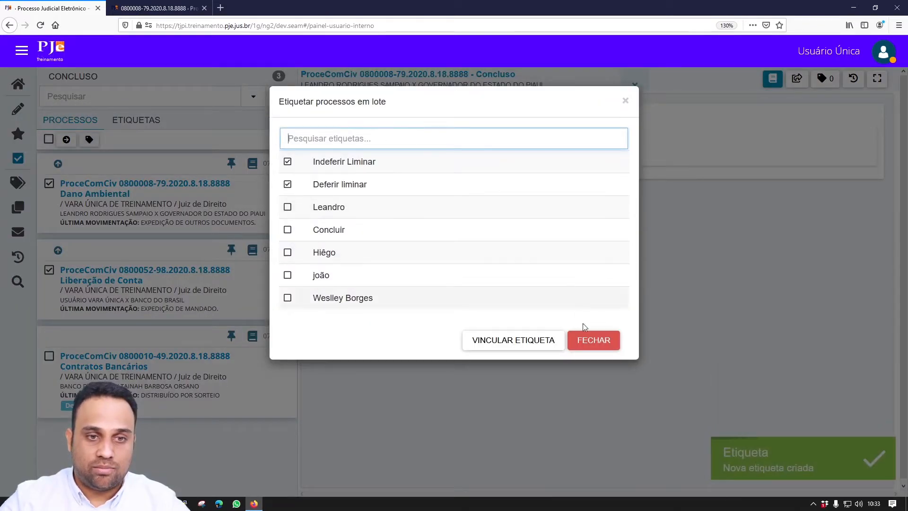
pyautogui.click(289, 185)
pyautogui.click(551, 343)
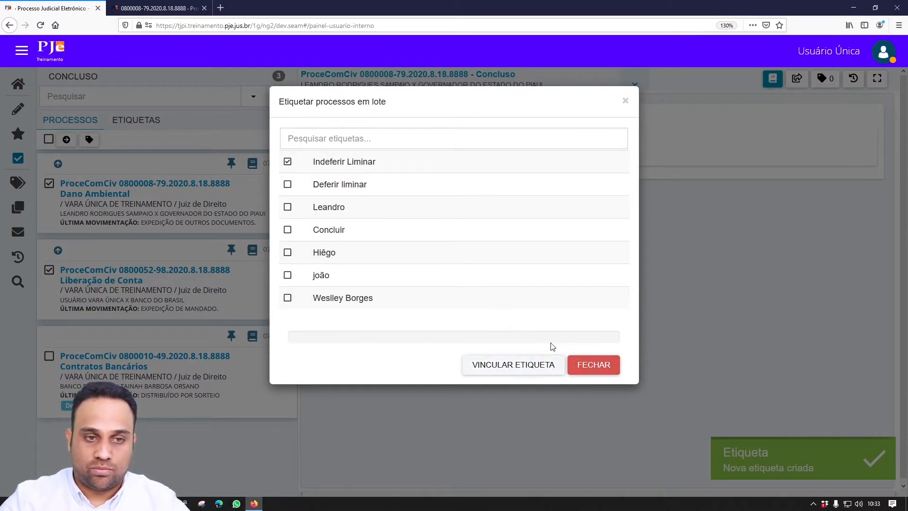
pyautogui.click(594, 365)
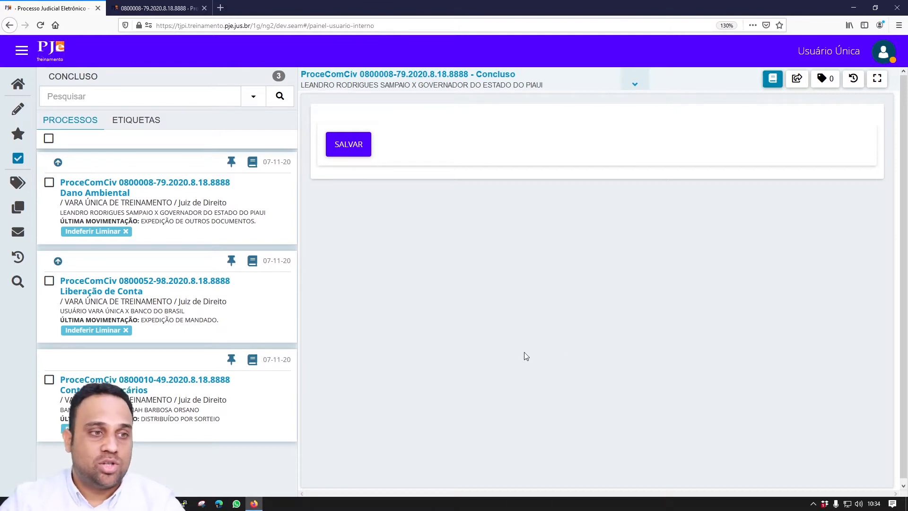
# - Select all three processes and pick the Decisão transition in the batch movement window
pyautogui.click(49, 138)
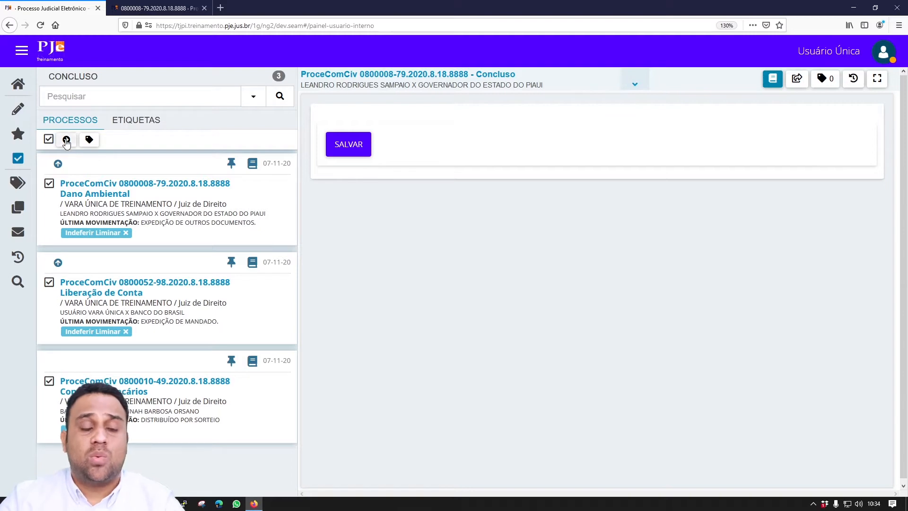
pyautogui.click(66, 140)
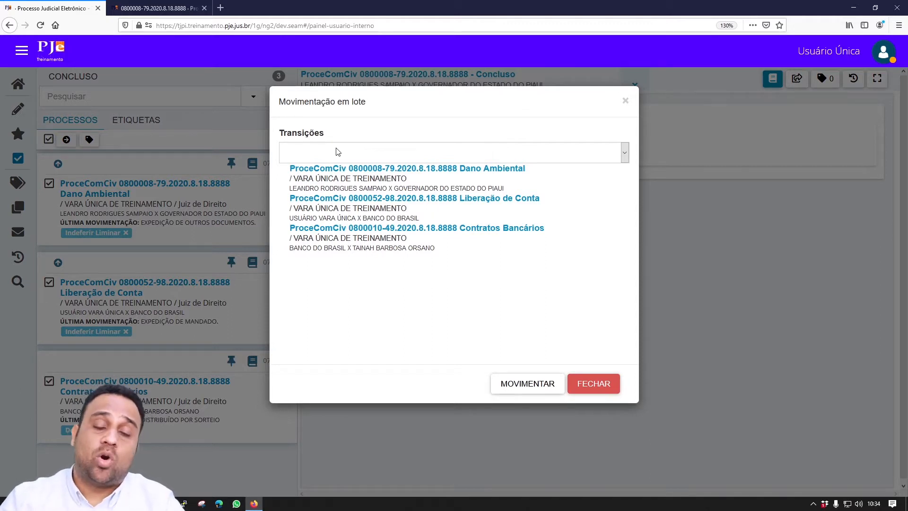
pyautogui.click(338, 152)
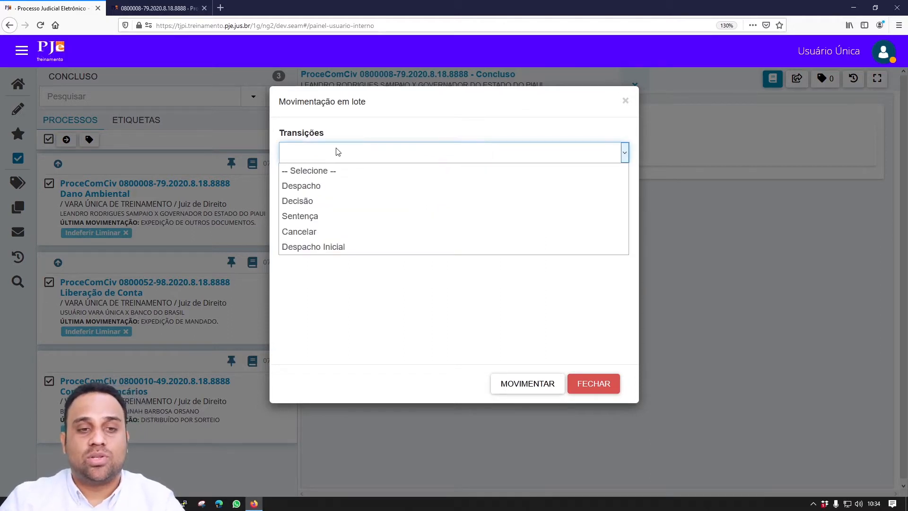
pyautogui.click(357, 201)
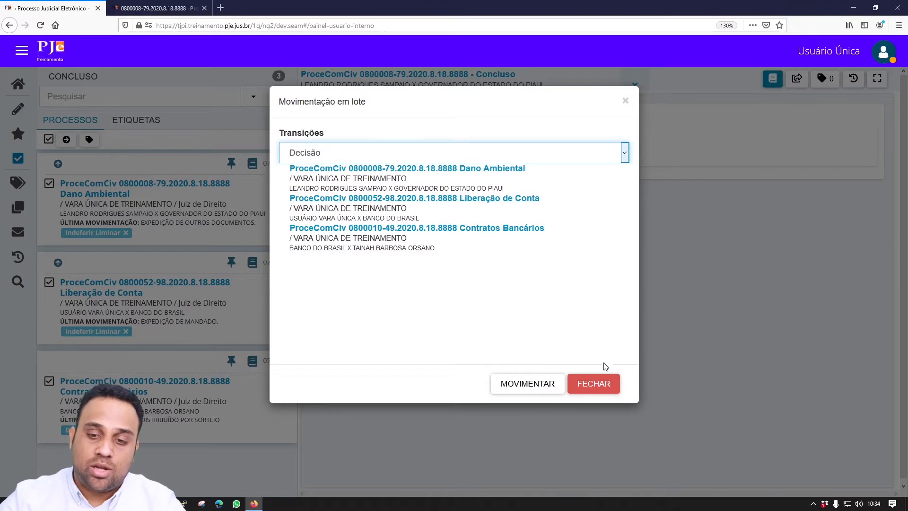
pyautogui.click(603, 381)
# - Check the first process's forwarding destinations, then batch-move all three processes to Decisão
pyautogui.click(189, 183)
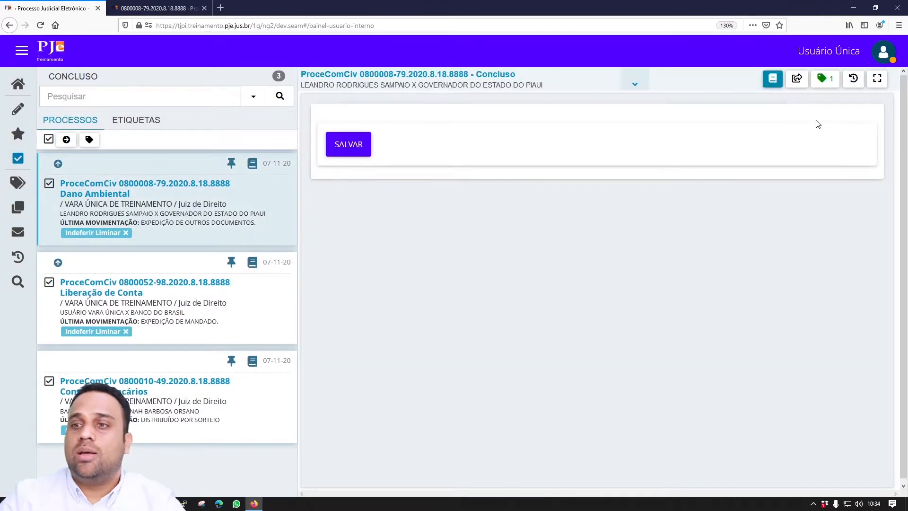
pyautogui.click(797, 79)
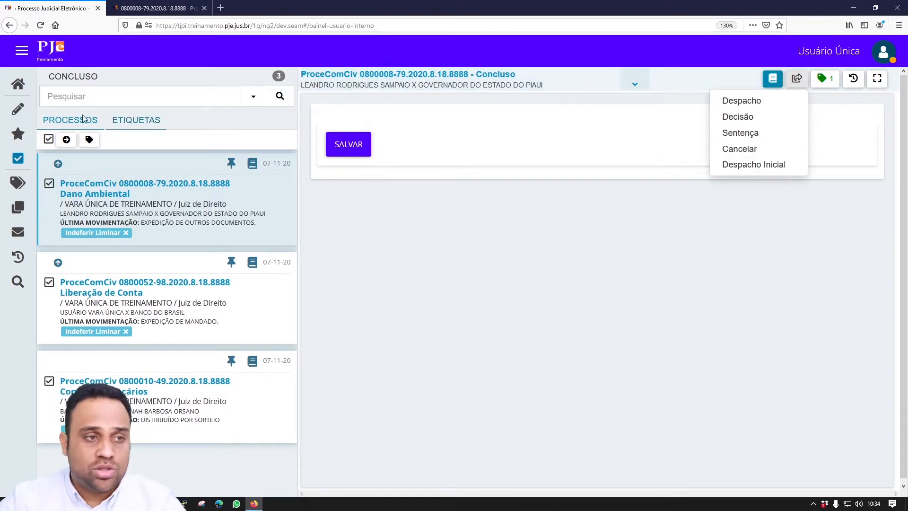
pyautogui.click(48, 140)
pyautogui.click(48, 140)
pyautogui.click(66, 140)
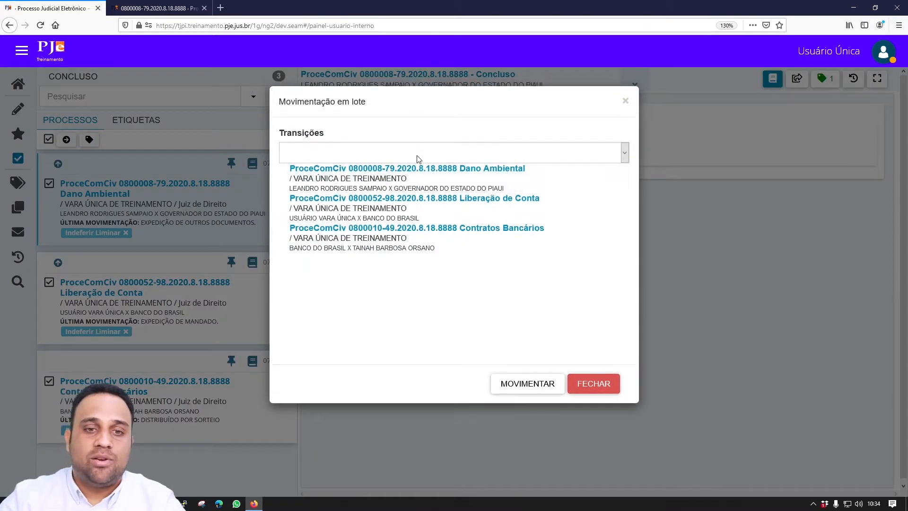
pyautogui.click(418, 159)
pyautogui.click(414, 207)
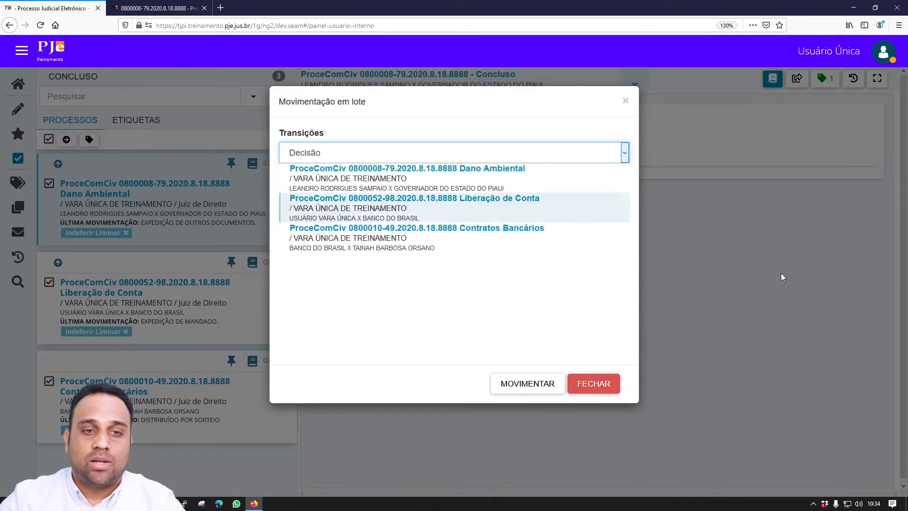
pyautogui.click(552, 385)
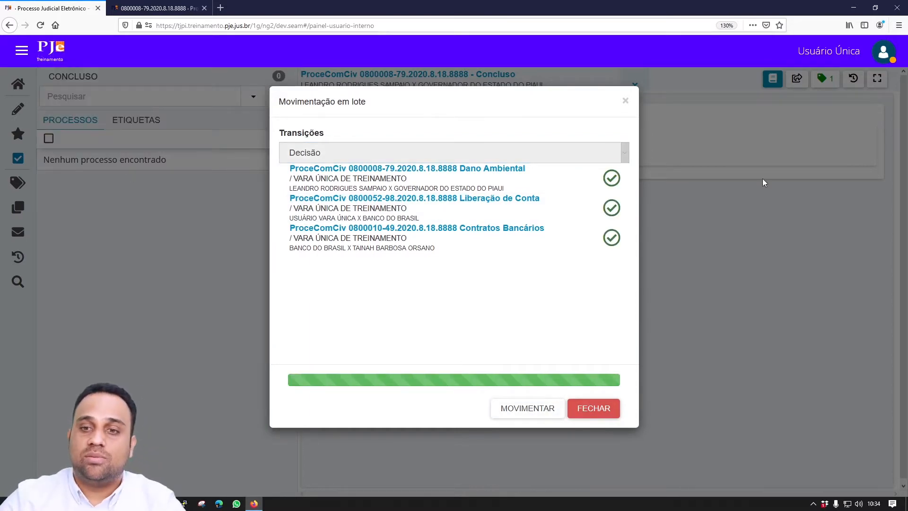
pyautogui.click(600, 409)
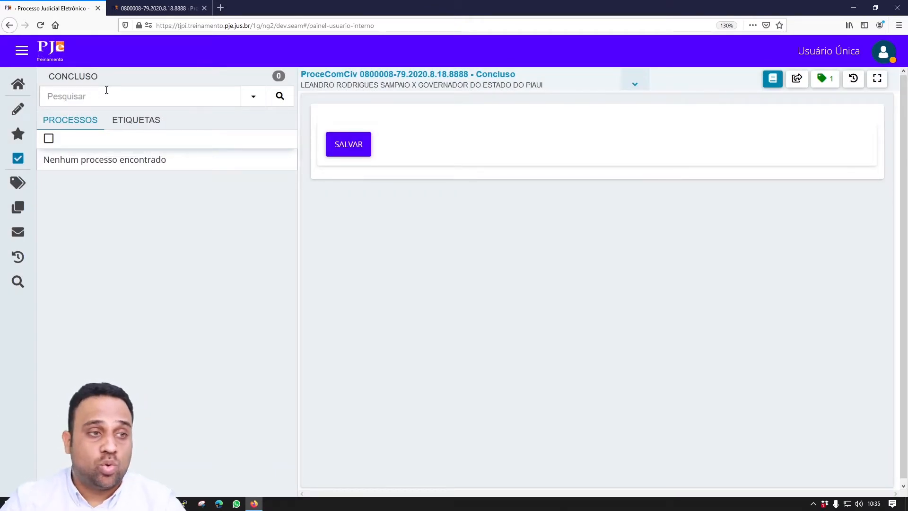
# - From the home dashboard, open the Decisão Minuta task and tick all three waiting processes
pyautogui.click(27, 89)
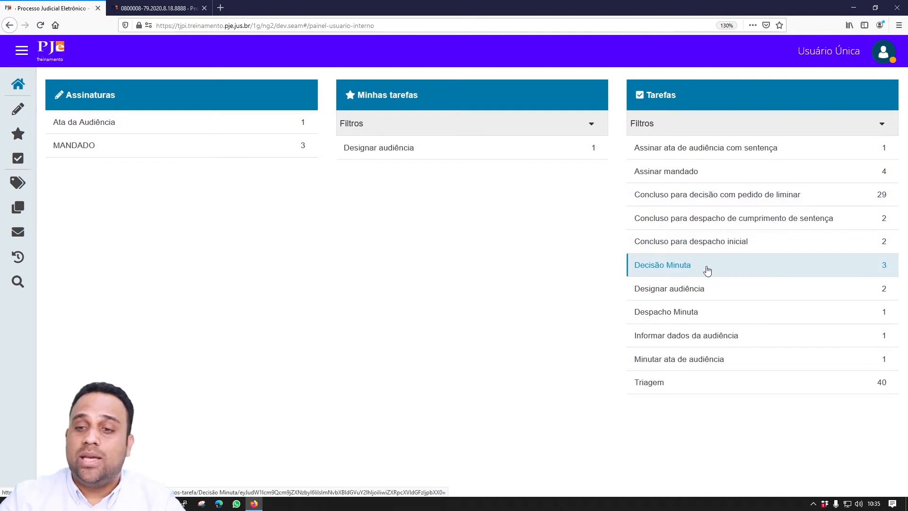
pyautogui.click(707, 270)
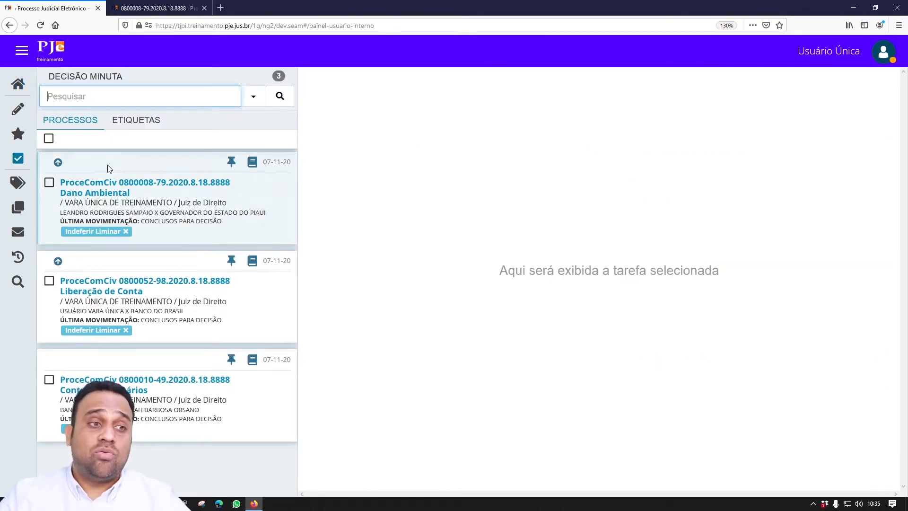
pyautogui.click(52, 141)
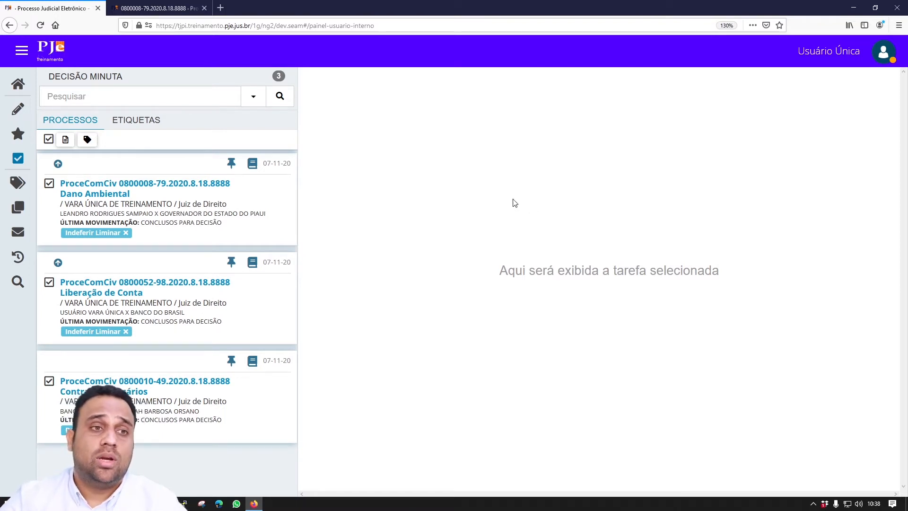
pyautogui.click(256, 166)
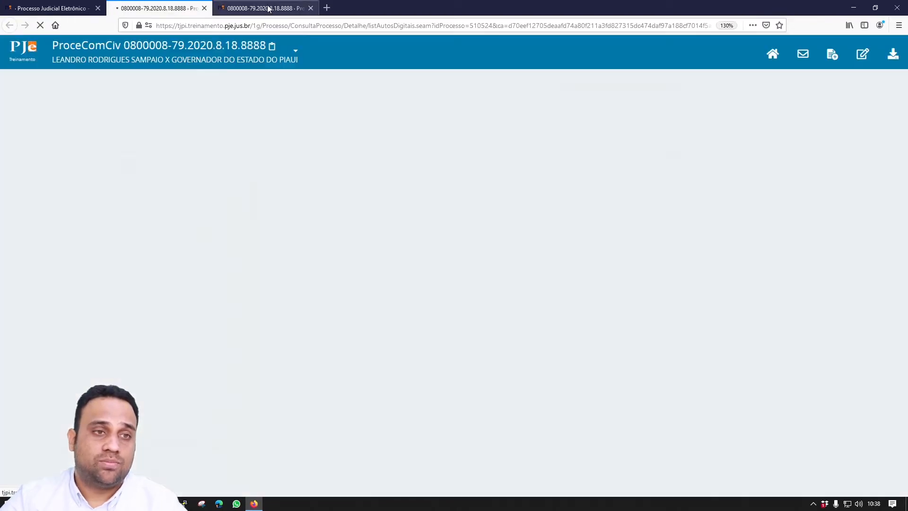
pyautogui.middleClick(269, 9)
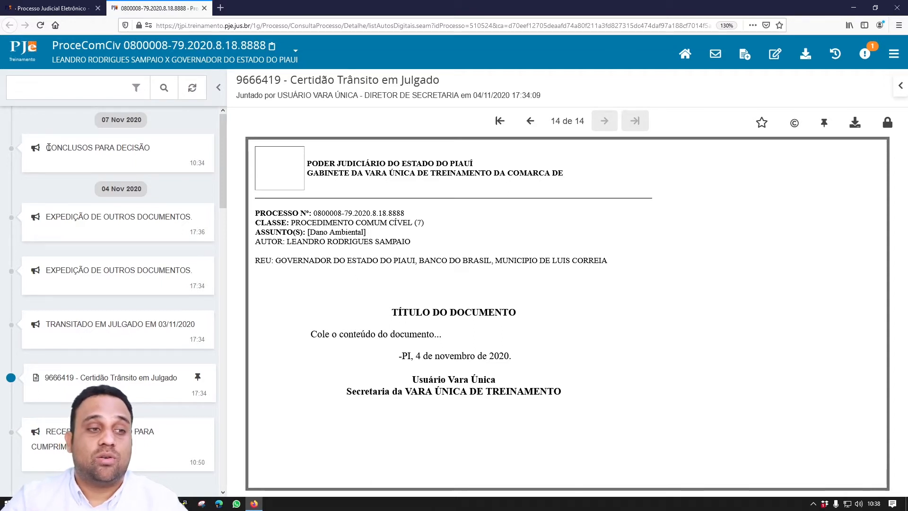
pyautogui.moveTo(47, 147)
pyautogui.mouseDown()
pyautogui.moveTo(158, 151)
pyautogui.moveTo(45, 143)
pyautogui.mouseUp()
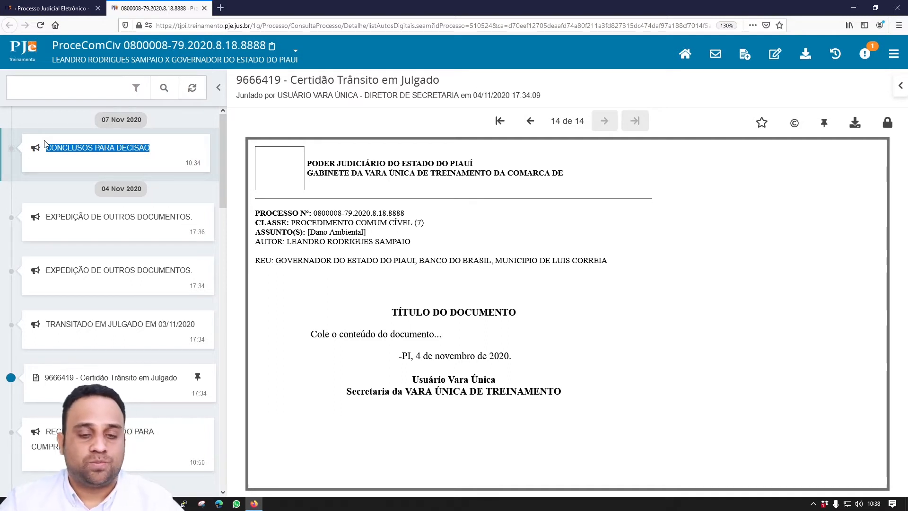
pyautogui.scroll(-5, 178, 170)
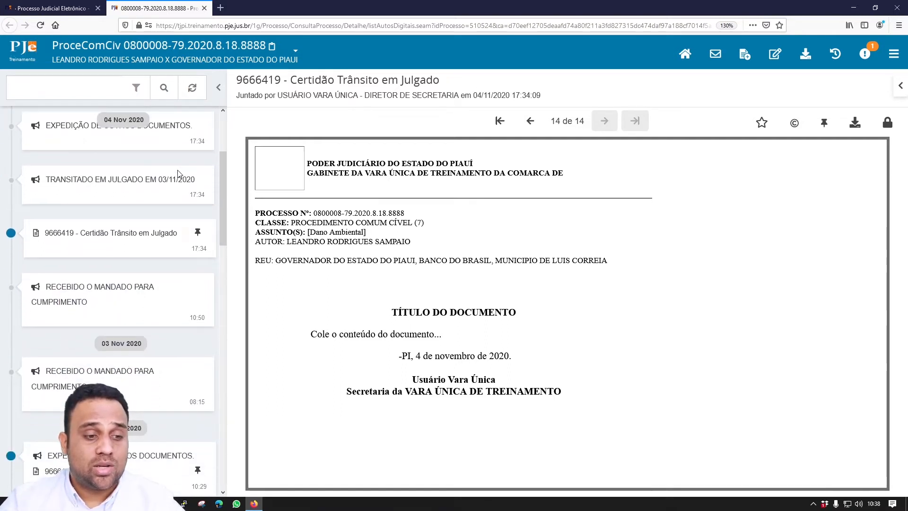
pyautogui.scroll(3, 178, 174)
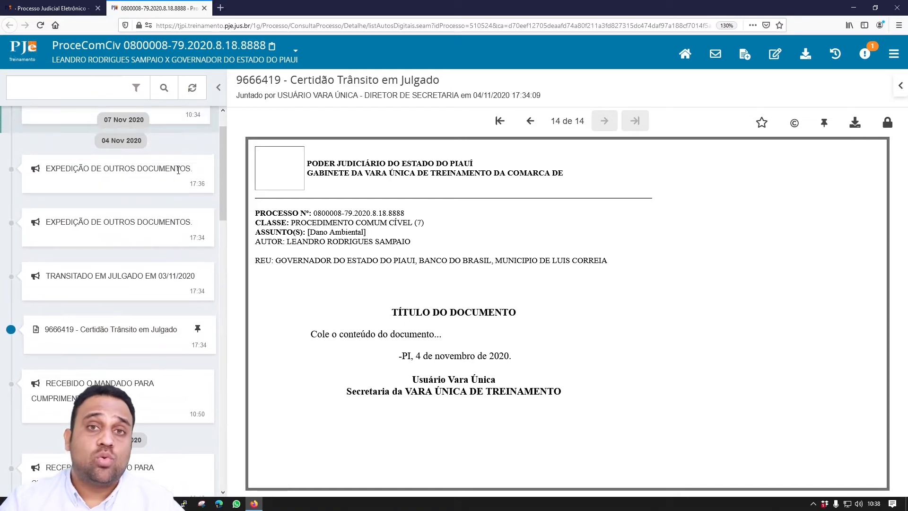
pyautogui.click(48, 7)
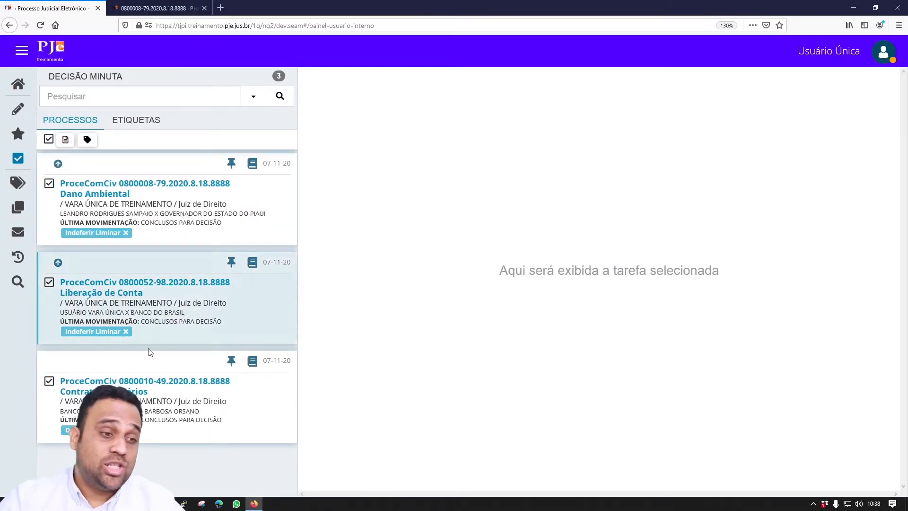
# - Untick the third process and start a batch draft for the remaining two processes
pyautogui.click(49, 381)
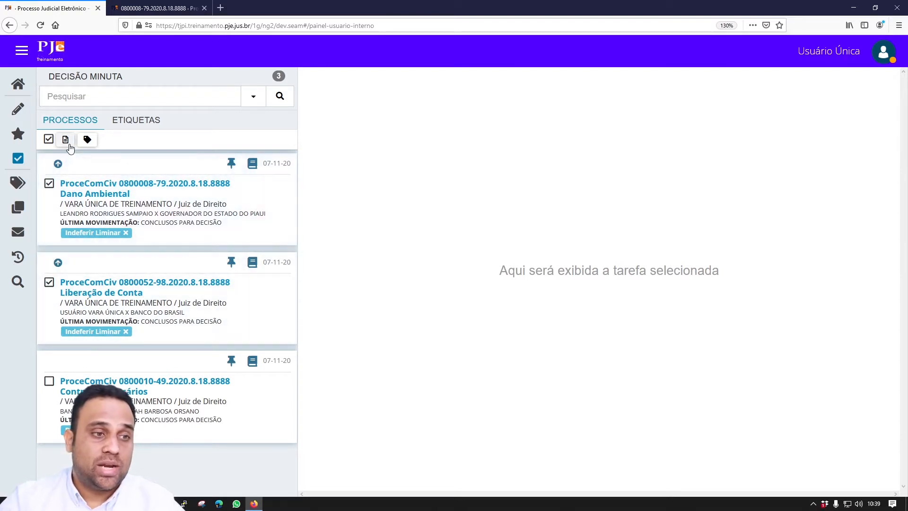
pyautogui.click(66, 140)
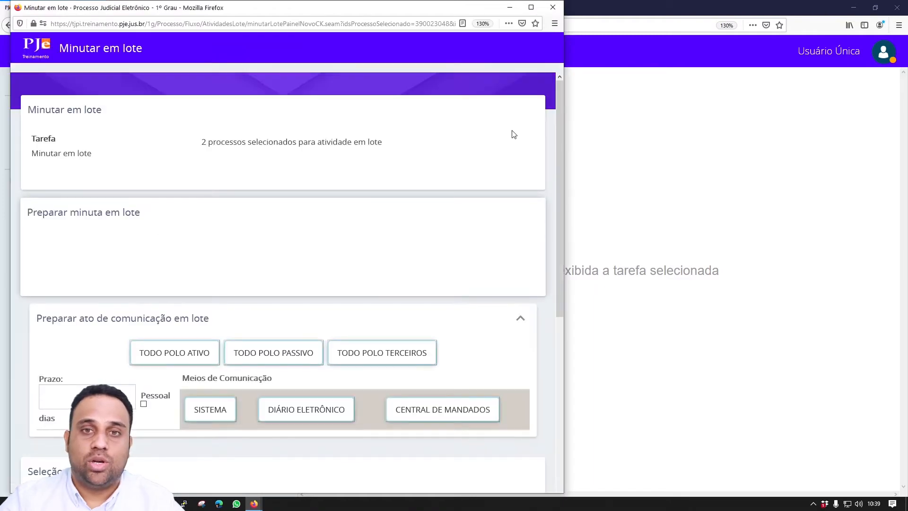
# - Maximize the draft window, set document type Decisão, and load the 'Decisão Mandado' template via 'man'
pyautogui.click(531, 8)
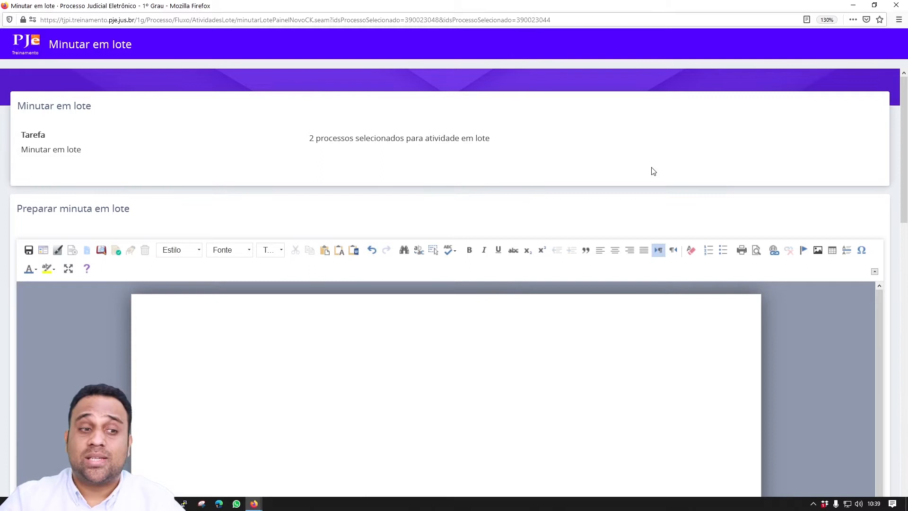
pyautogui.scroll(-2, 652, 171)
pyautogui.click(338, 270)
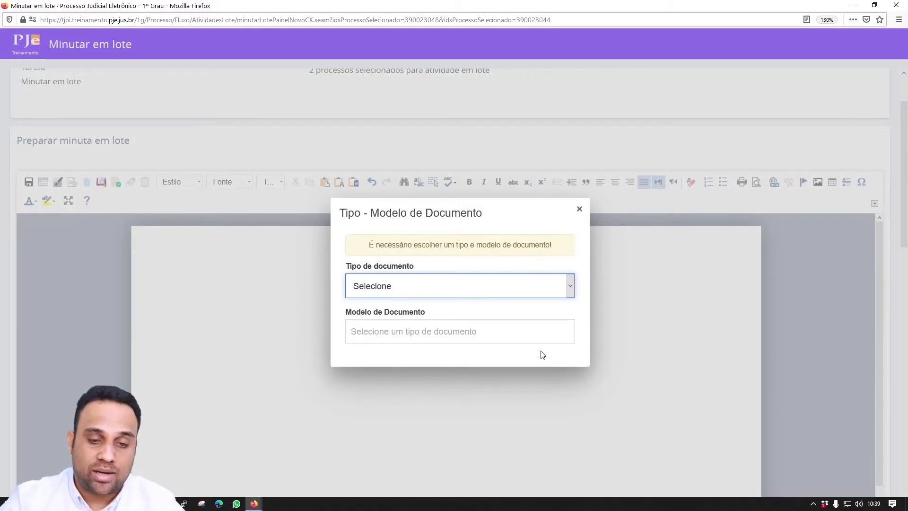
pyautogui.click(473, 296)
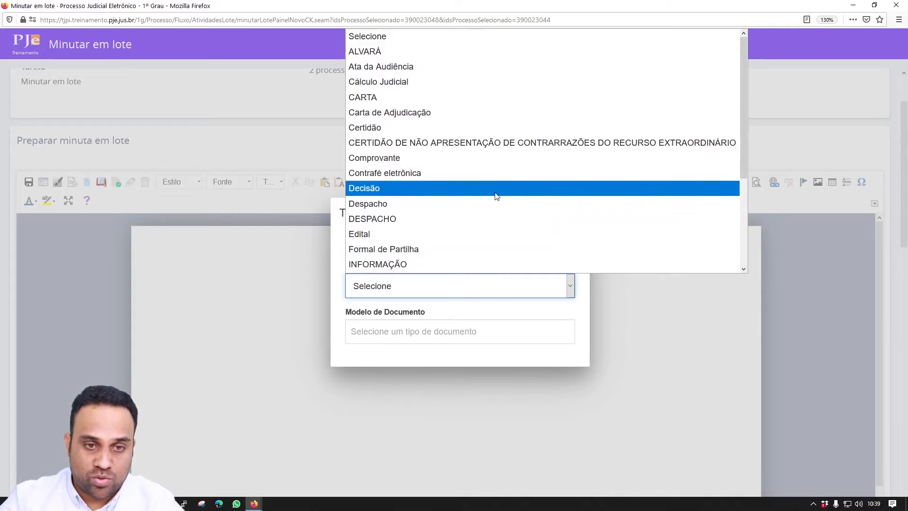
pyautogui.click(473, 188)
pyautogui.click(478, 340)
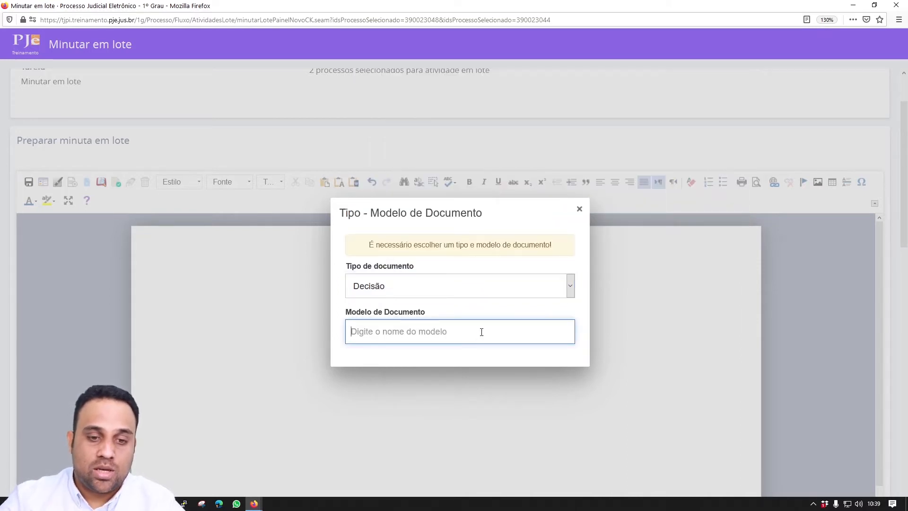
pyautogui.write('man')
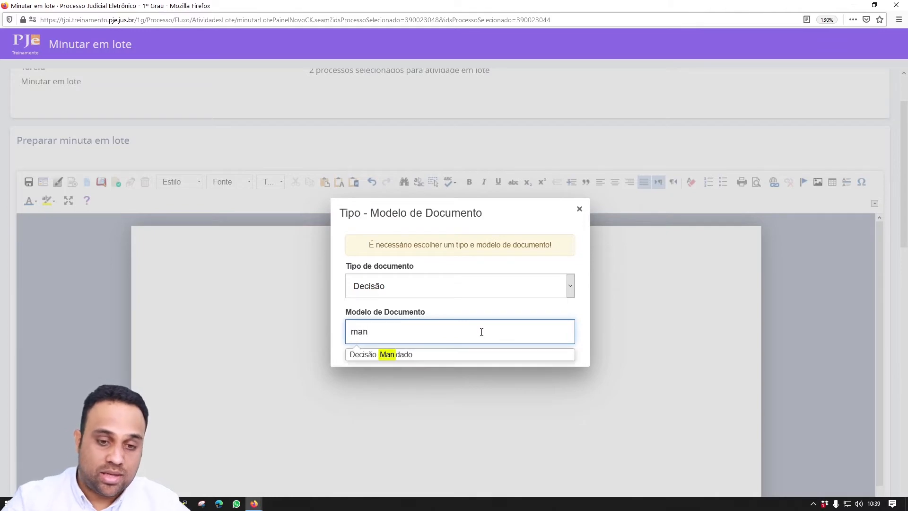
pyautogui.click(460, 356)
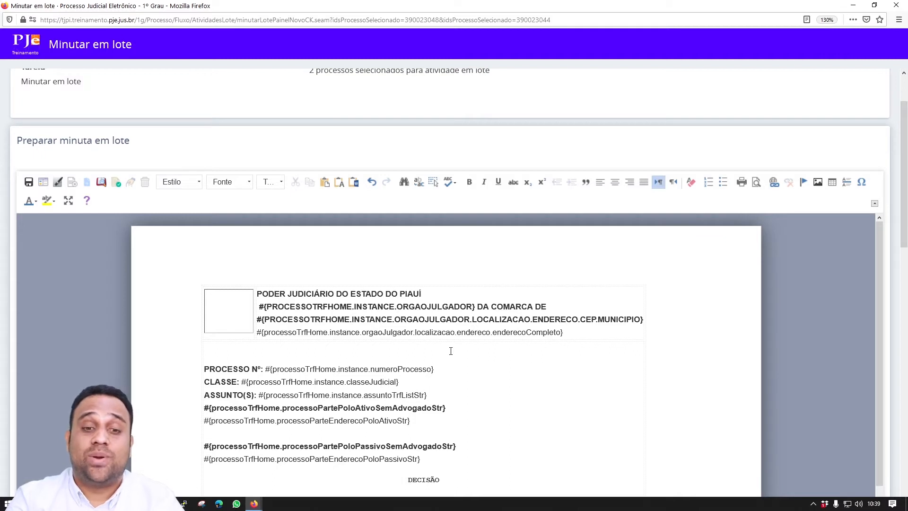
# - Select the process-number placeholder on the PROCESSO Nº line, then clear the selection
pyautogui.scroll(-3, 451, 351)
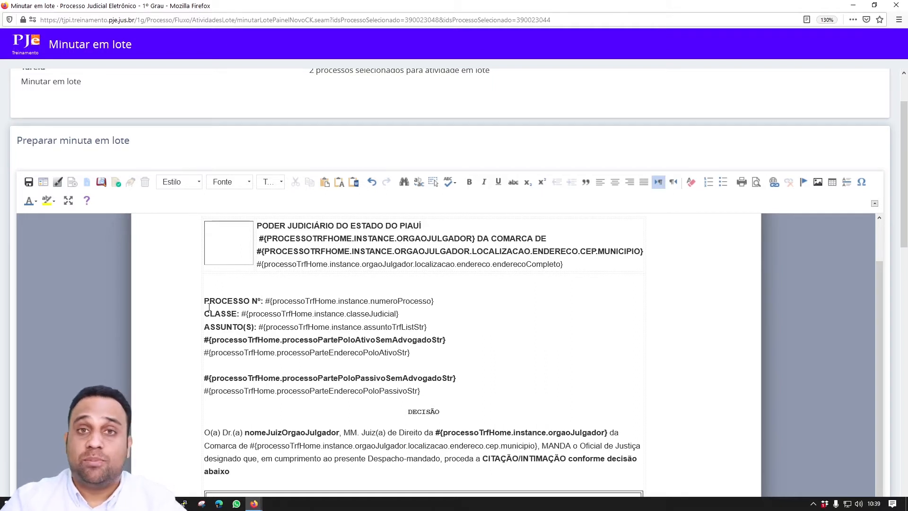
pyautogui.moveTo(265, 301); pyautogui.dragTo(447, 302)
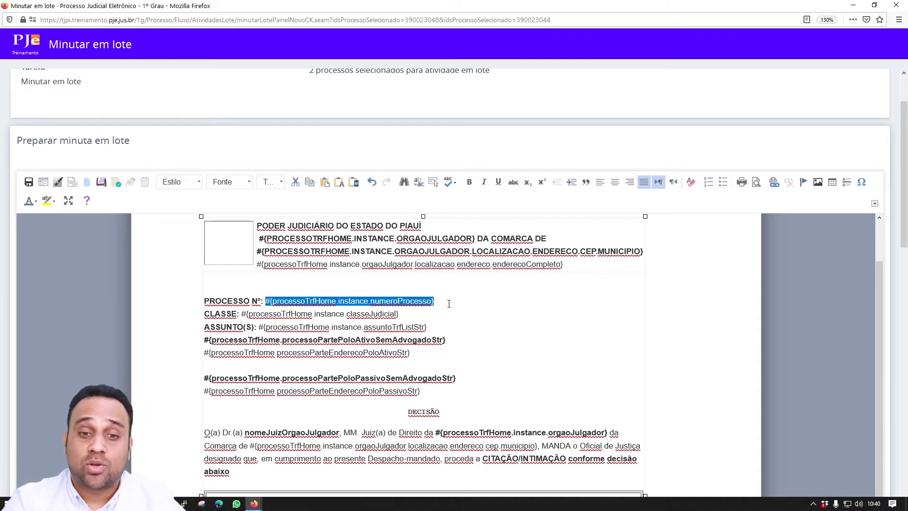
pyautogui.click(463, 336)
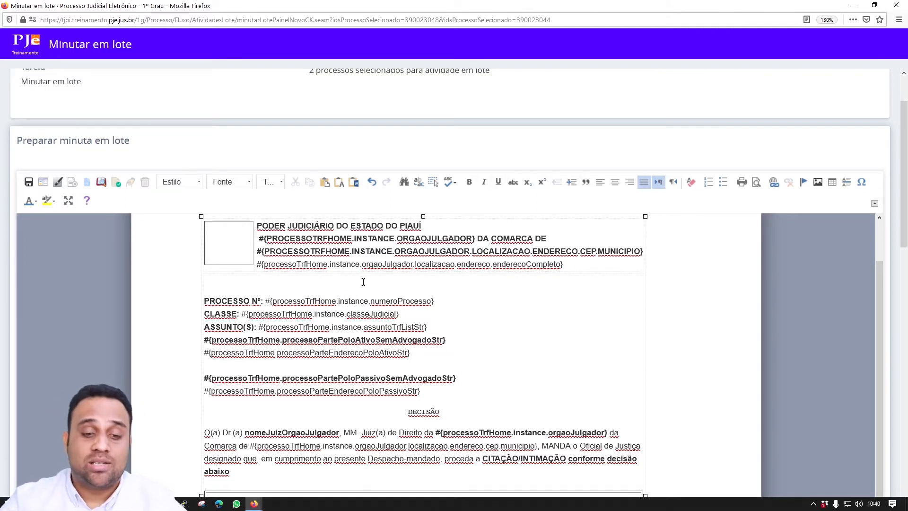
pyautogui.moveTo(266, 301); pyautogui.dragTo(445, 298)
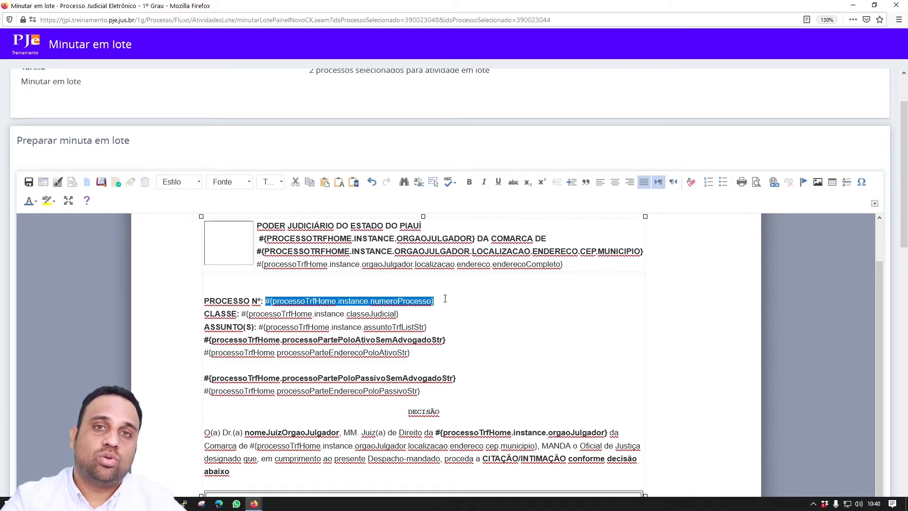
pyautogui.scroll(-3, 446, 299)
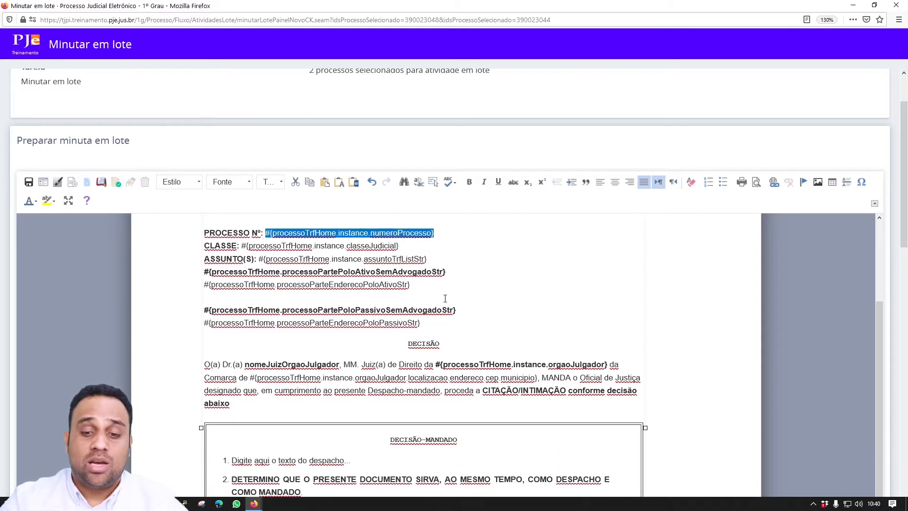
pyautogui.scroll(6, 445, 299)
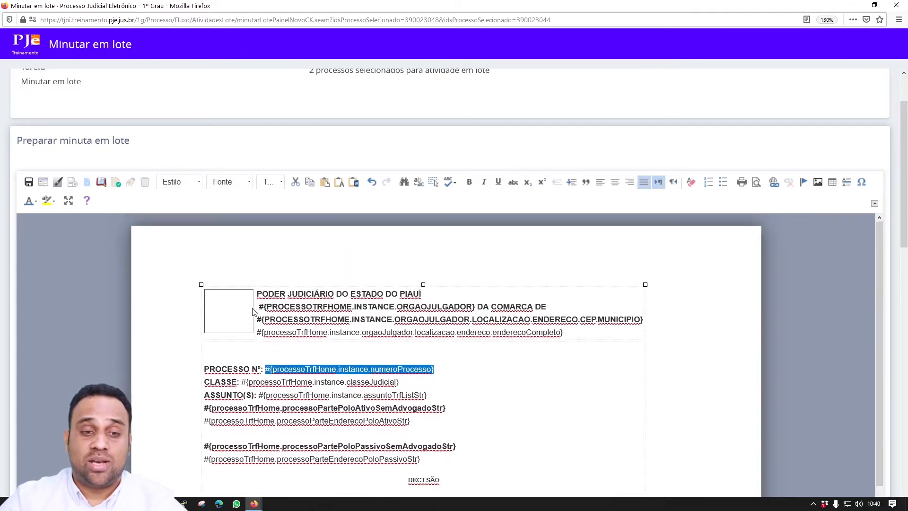
pyautogui.click(261, 304)
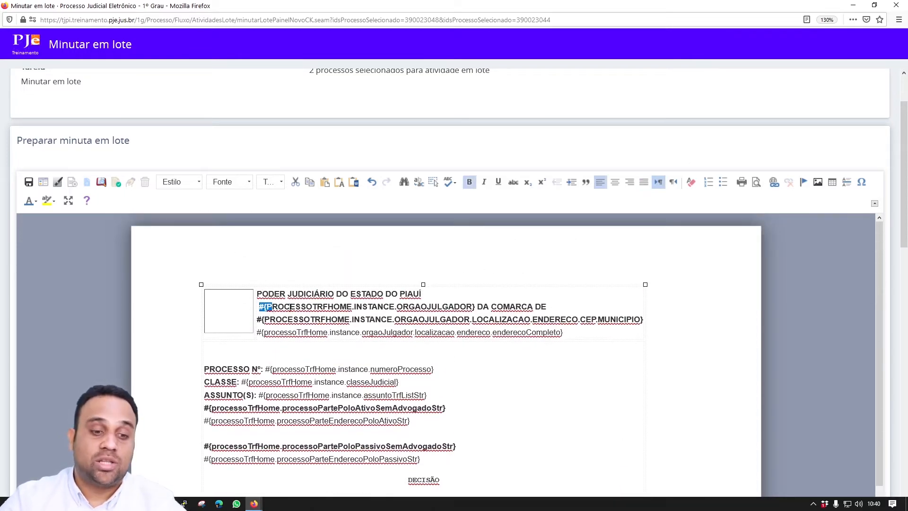
pyautogui.scroll(-5, 290, 308)
pyautogui.scroll(-3, 294, 304)
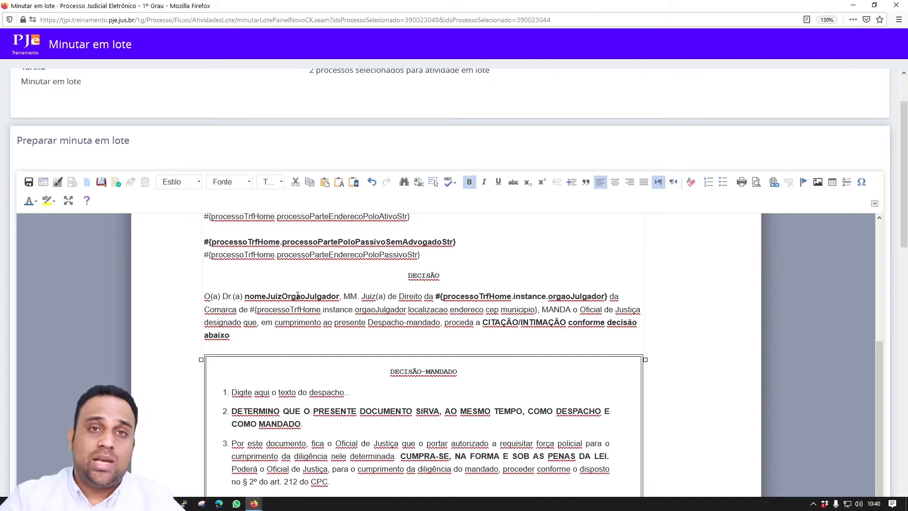
pyautogui.scroll(-2, 377, 328)
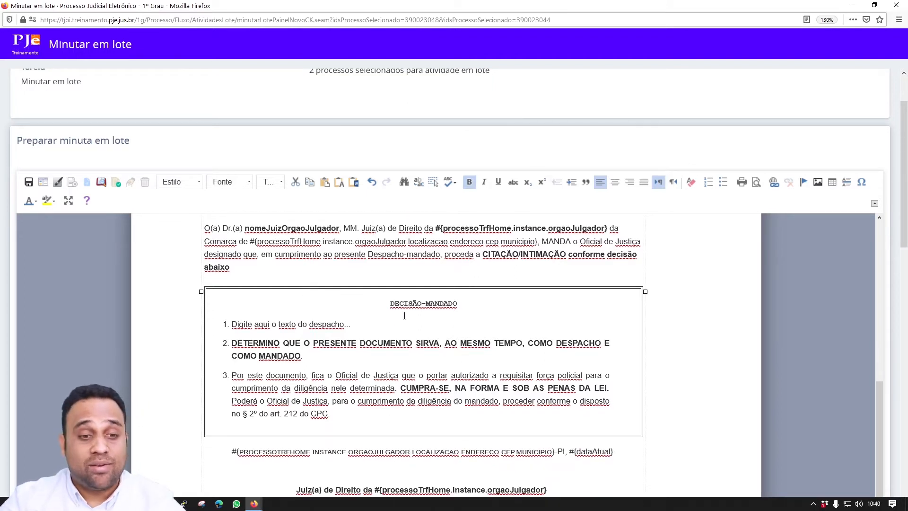
# - Overwrite item 1's placeholder with the order text and select the city-and-date line
pyautogui.moveTo(352, 324); pyautogui.dragTo(233, 326)
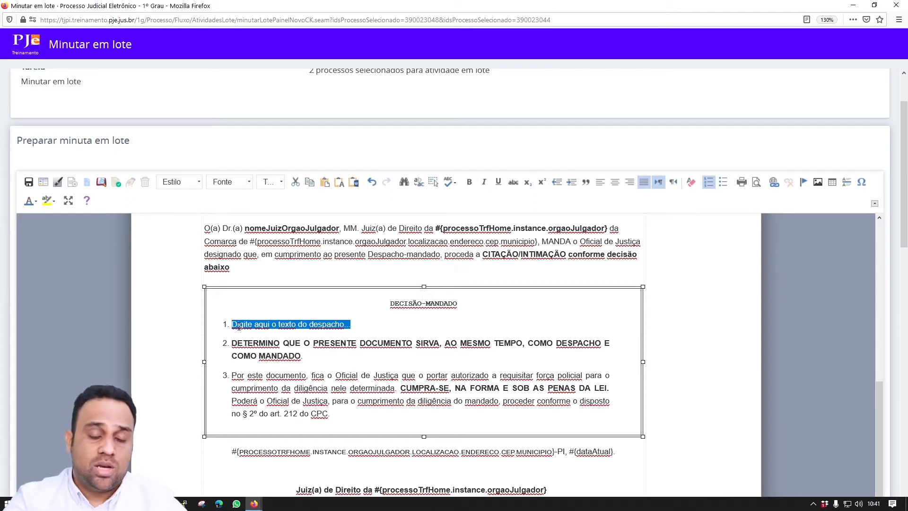
pyautogui.write('dffc~gdlf~clqd~cfl')
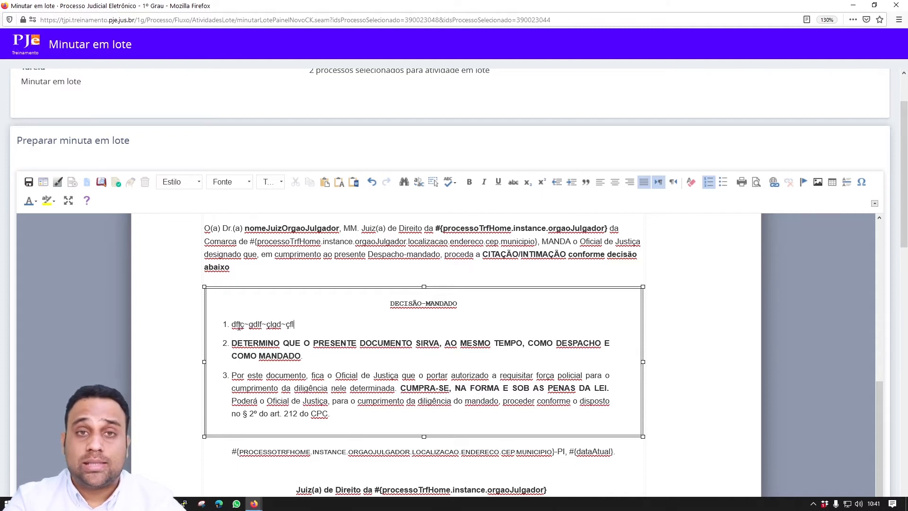
pyautogui.write('g~cd~df lgcd flg~q ldfc~gl d~fcql ~dc lg~cd gl~cd')
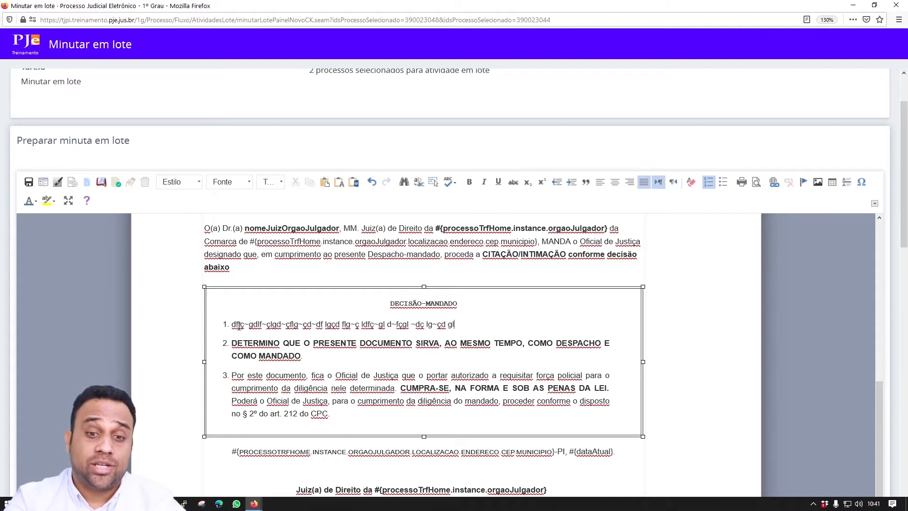
pyautogui.scroll(-3, 524, 276)
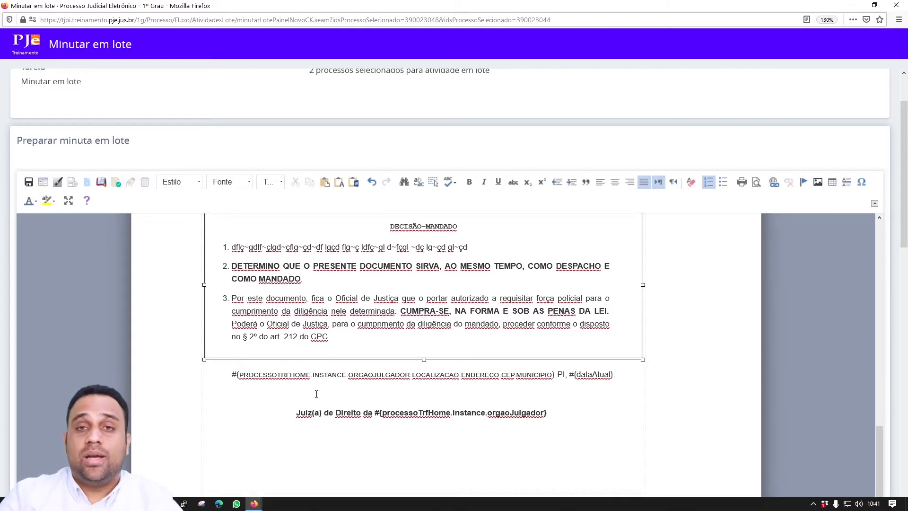
pyautogui.moveTo(235, 381); pyautogui.dragTo(642, 386)
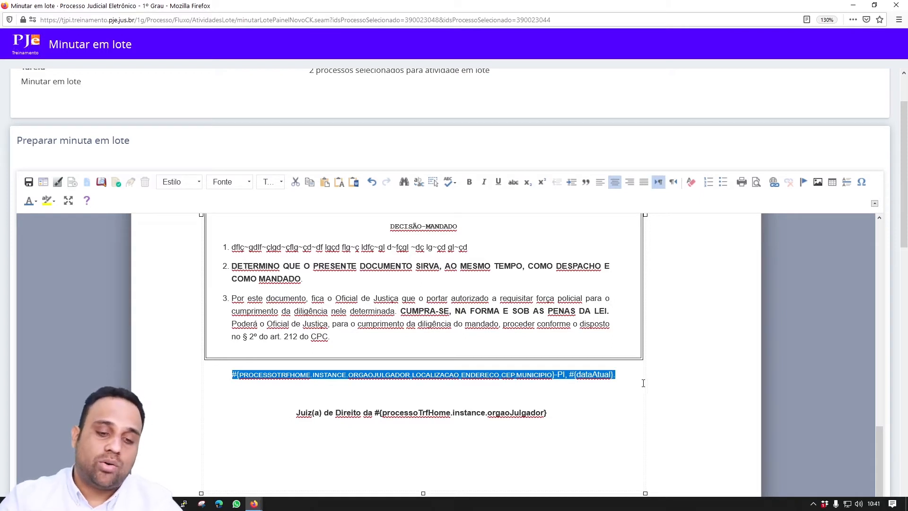
pyautogui.scroll(-10, 422, 377)
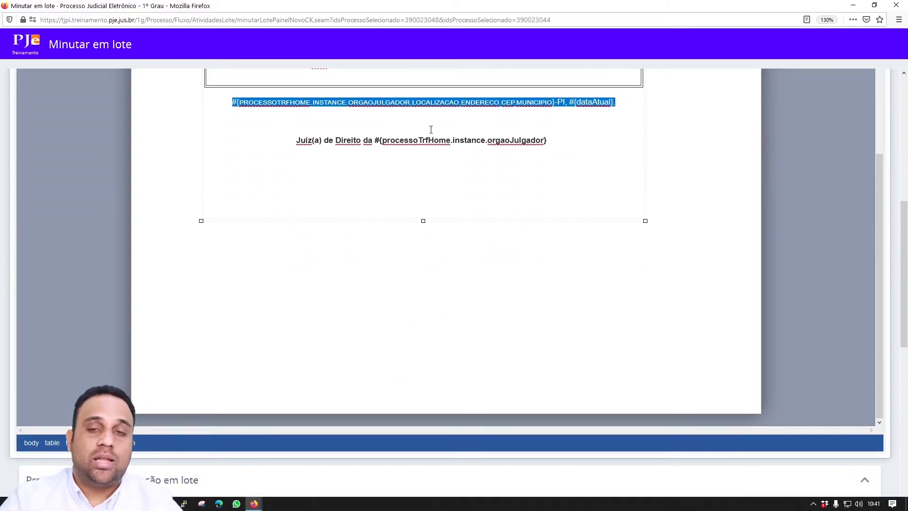
pyautogui.scroll(5, 431, 129)
pyautogui.scroll(-5, 431, 129)
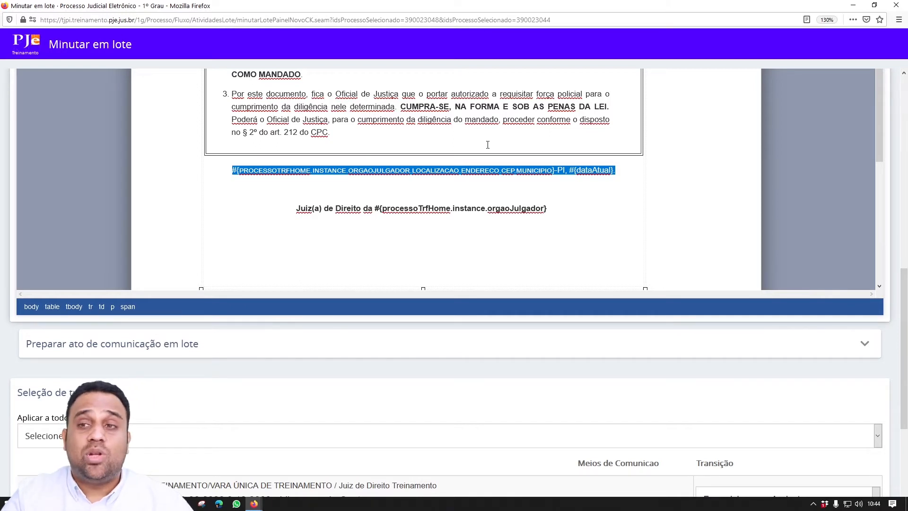
# - Choose 'Encaminhar para Assinatura' in the 'Aplicar a todos' transition dropdown for both processes
pyautogui.scroll(-3, 373, 213)
pyautogui.scroll(-5, 373, 244)
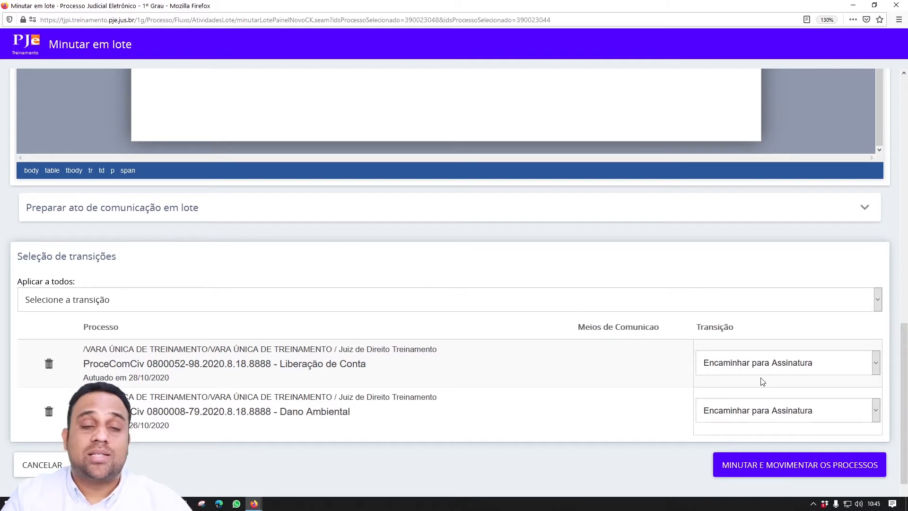
pyautogui.click(110, 303)
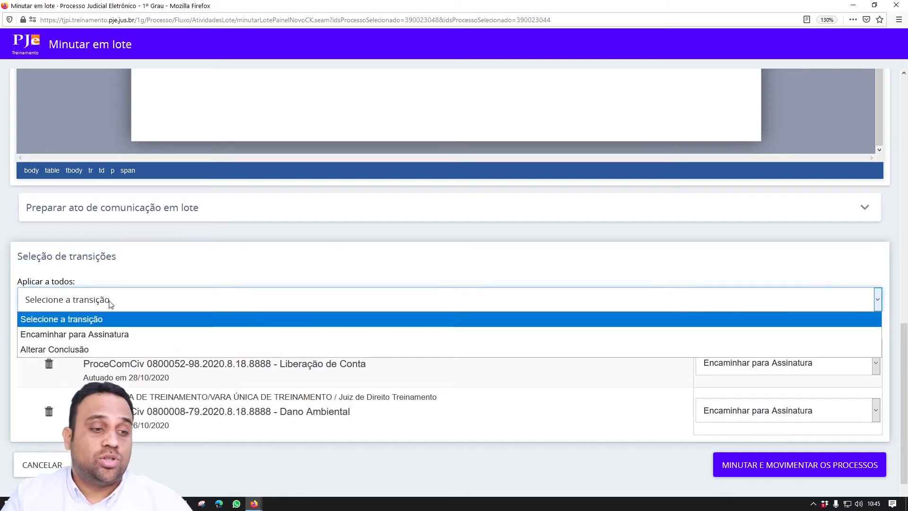
pyautogui.click(99, 335)
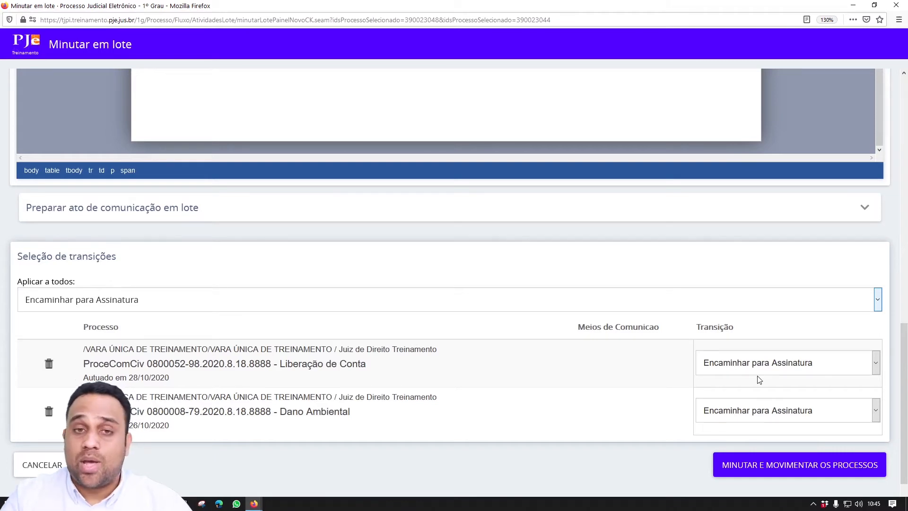
pyautogui.scroll(10, 757, 378)
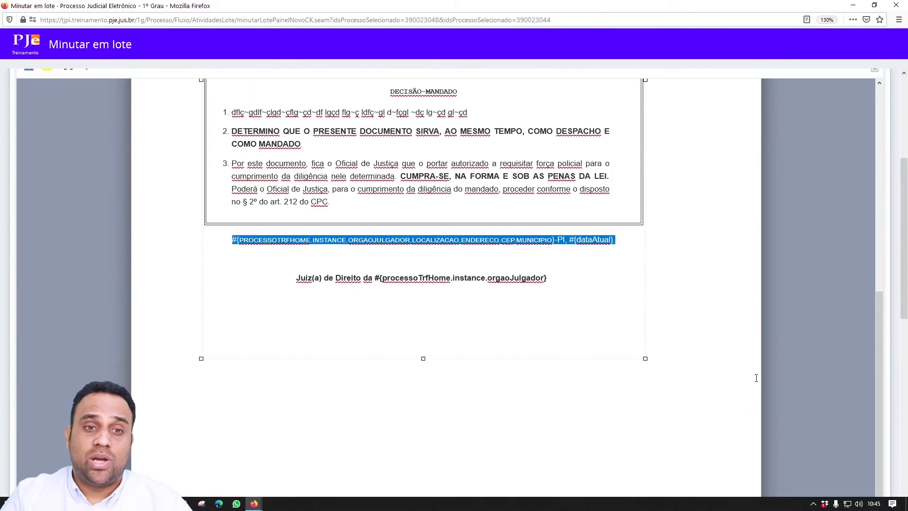
pyautogui.scroll(-10, 574, 321)
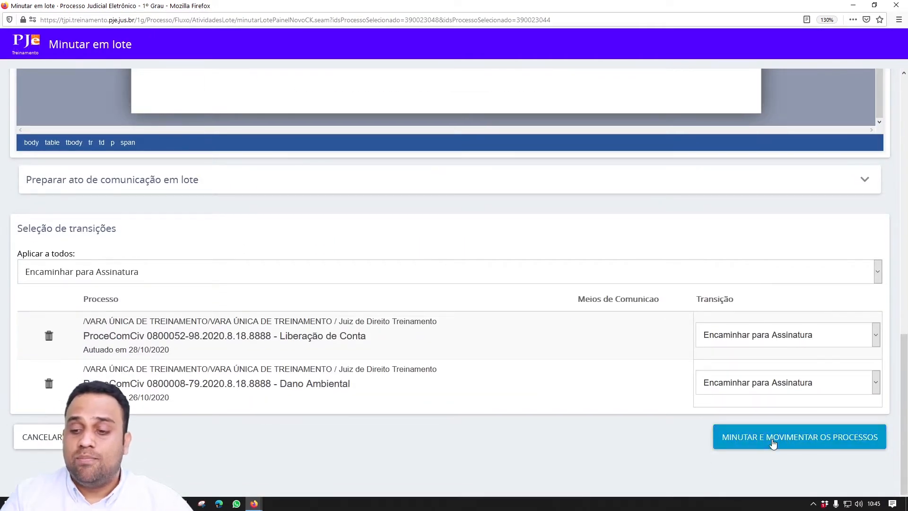
# - Run MINUTAR E MOVIMENTAR OS PROCESSOS, confirm with SIM, and close the success message
pyautogui.click(773, 442)
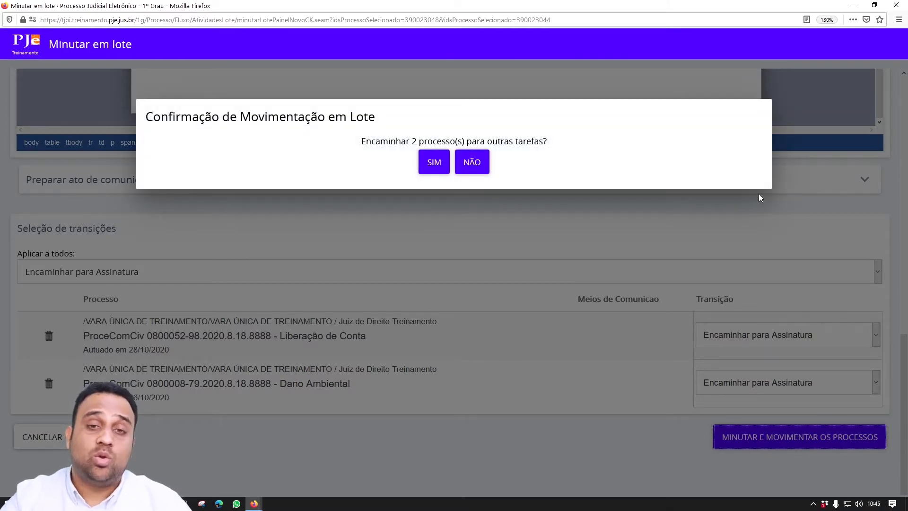
pyautogui.click(434, 162)
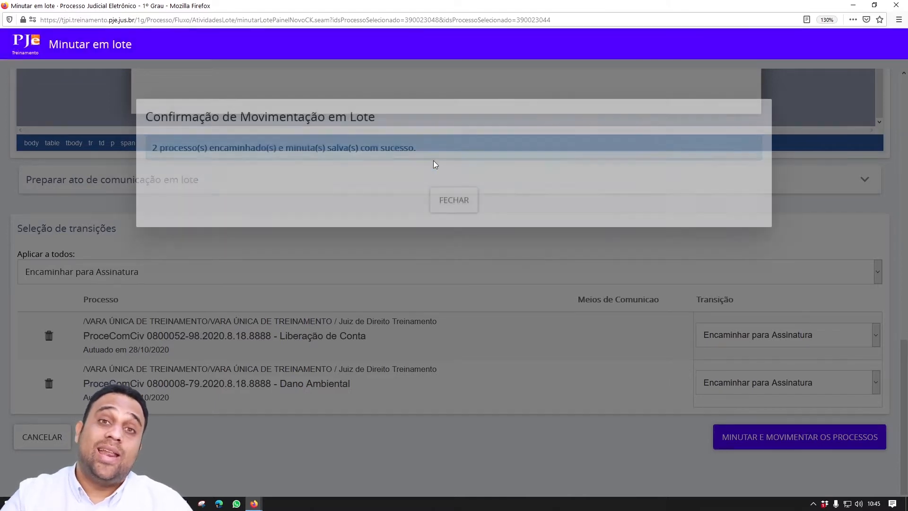
pyautogui.click(449, 199)
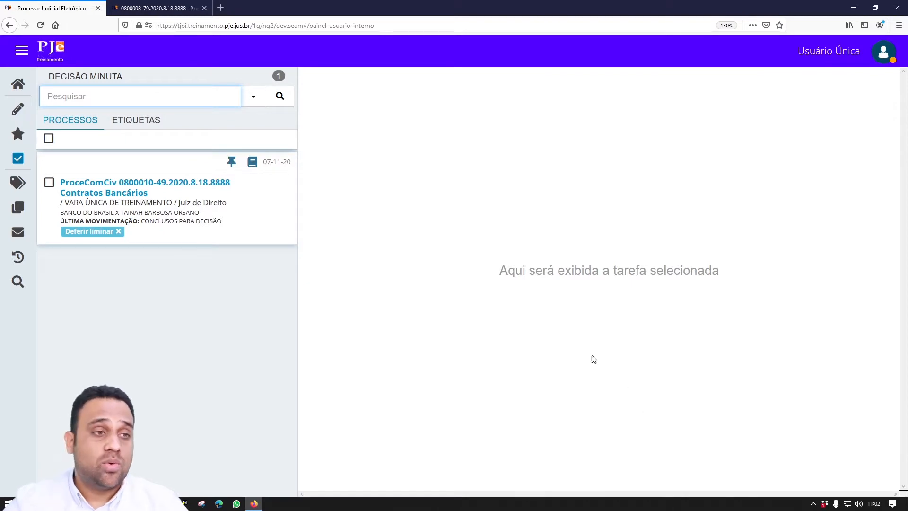
# - Go to the Decisão Assinar Minuta queue and open process 0800008-79's Dano Ambiental draft
pyautogui.click(27, 81)
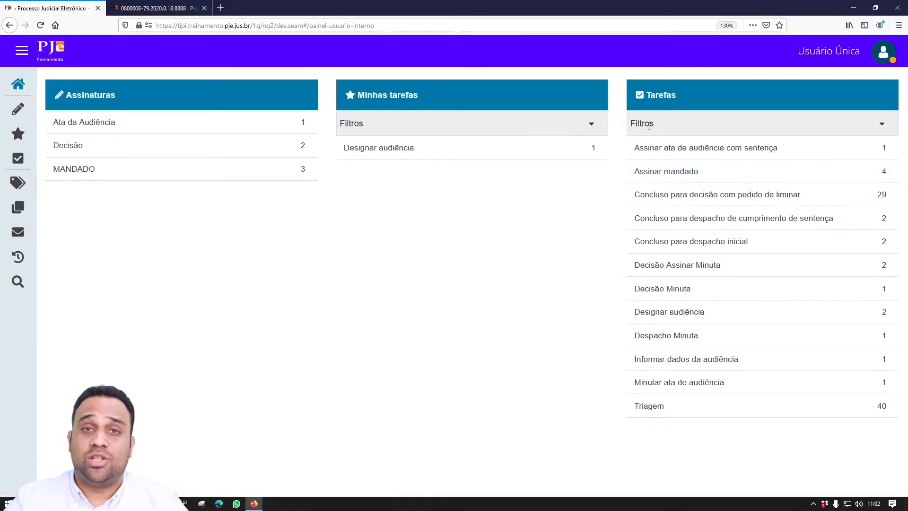
pyautogui.click(647, 271)
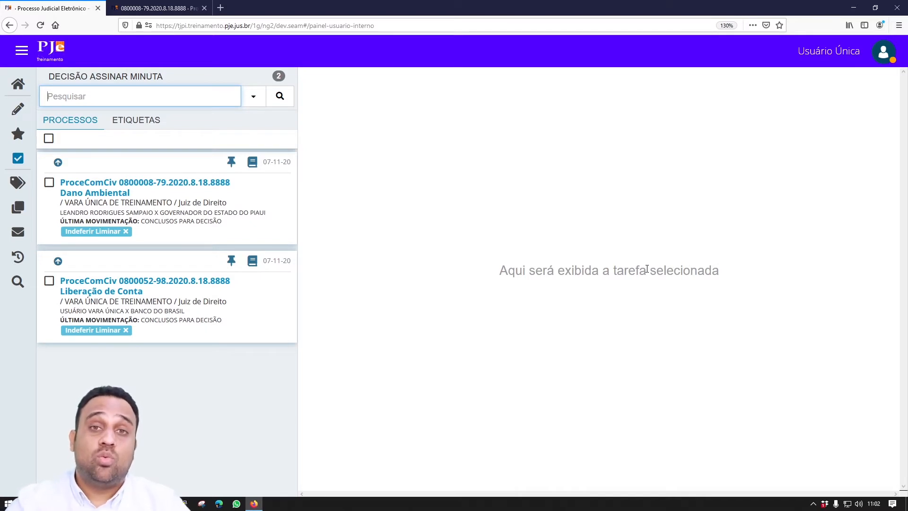
pyautogui.click(227, 184)
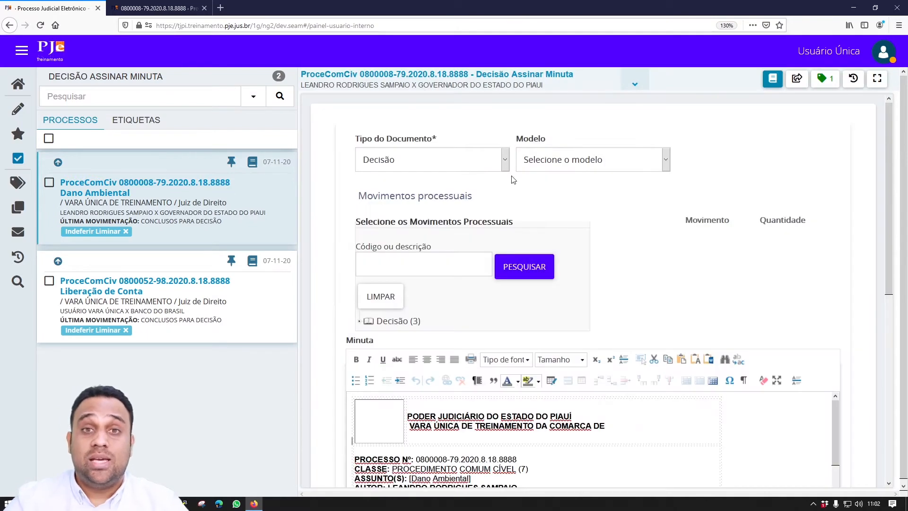
# - Review the 0800008-79 draft's placeholders, then load process 0800052-98's Liberação de Conta draft
pyautogui.scroll(-5, 655, 173)
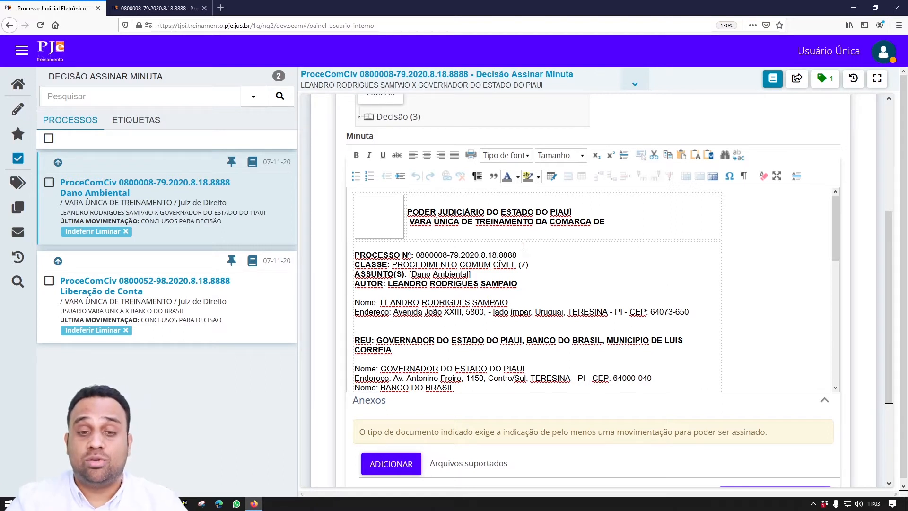
pyautogui.moveTo(519, 256); pyautogui.dragTo(417, 255)
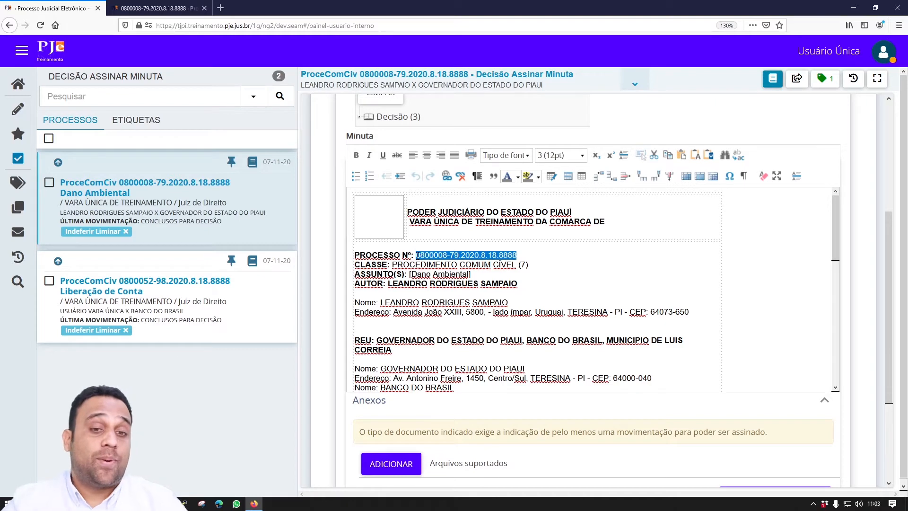
pyautogui.scroll(-6, 480, 302)
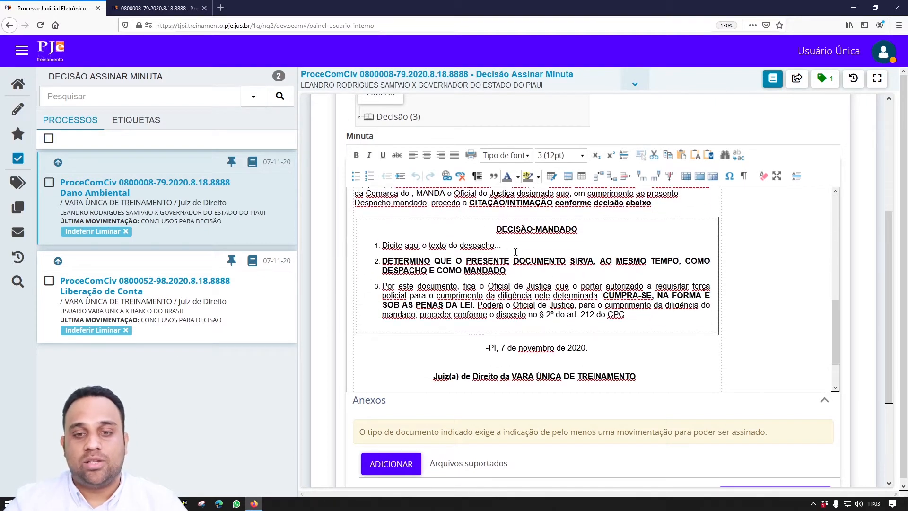
pyautogui.moveTo(501, 245); pyautogui.dragTo(382, 254)
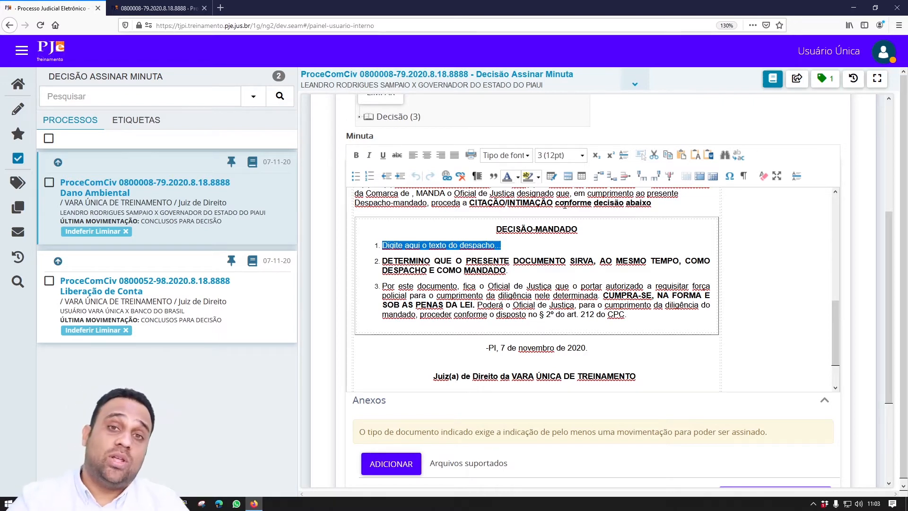
pyautogui.scroll(-5, 566, 206)
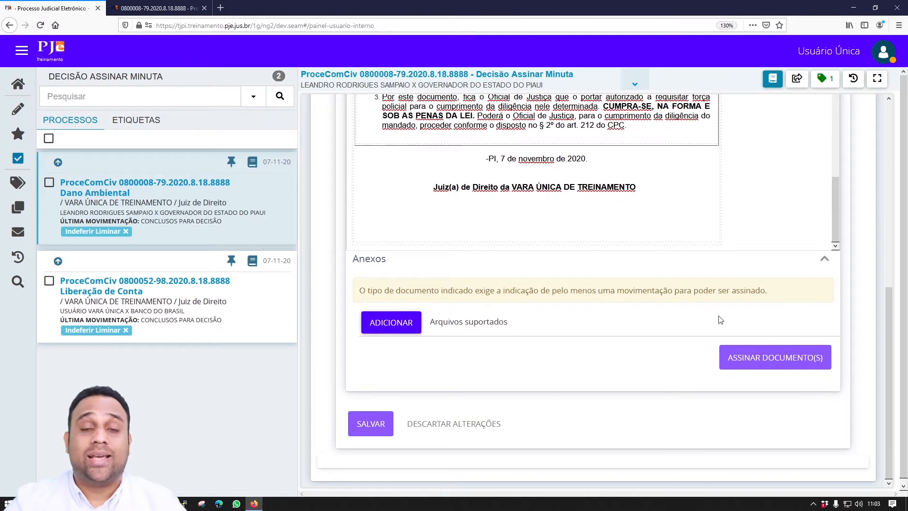
pyautogui.scroll(5, 595, 237)
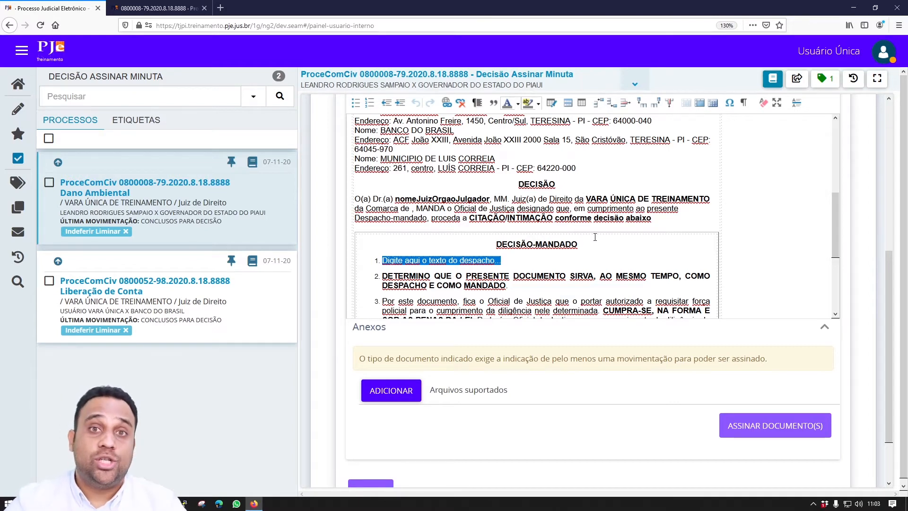
pyautogui.click(120, 287)
pyautogui.scroll(-5, 492, 311)
# - Select item 1's placeholder in the 0800052-98 draft, then go back to the home dashboard
pyautogui.scroll(-10, 507, 232)
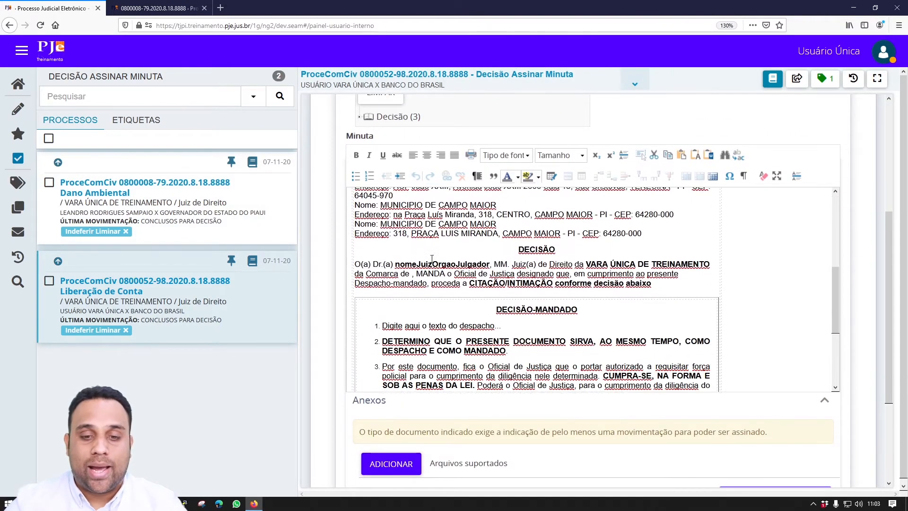
pyautogui.moveTo(514, 242); pyautogui.dragTo(379, 238)
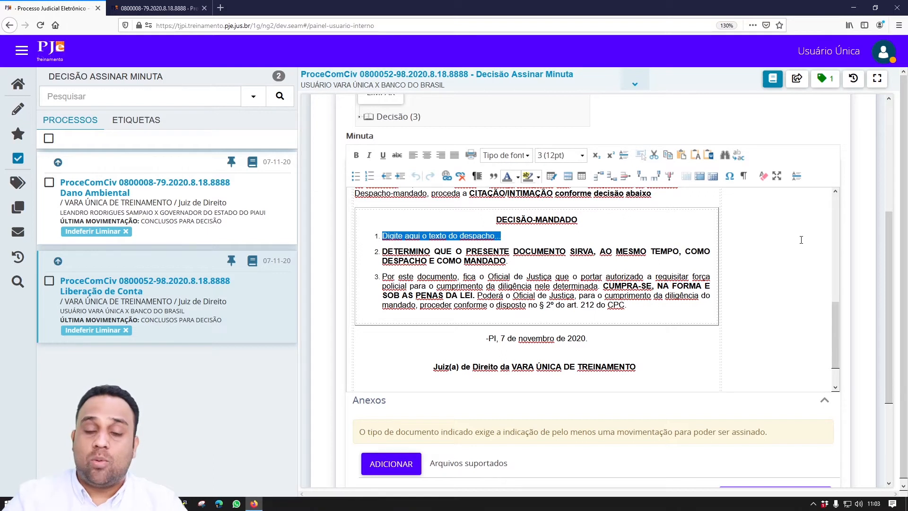
pyautogui.scroll(-1, 801, 240)
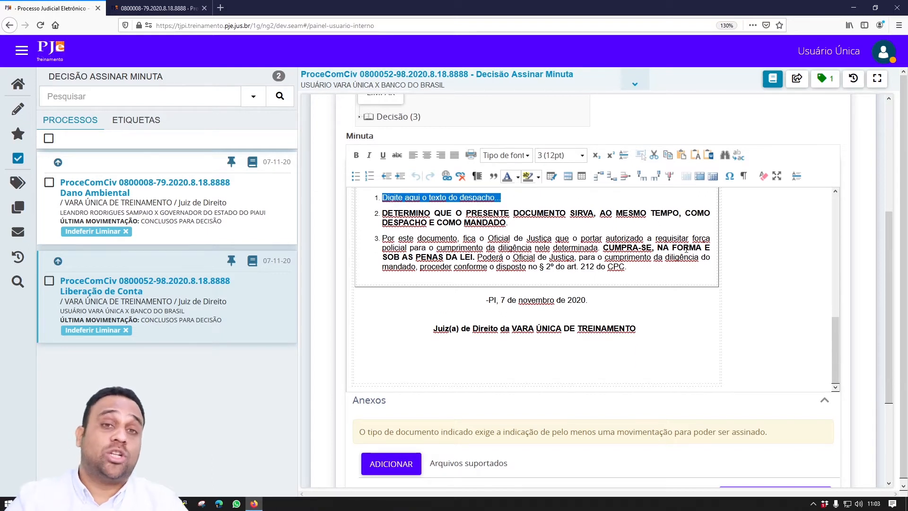
pyautogui.click(15, 84)
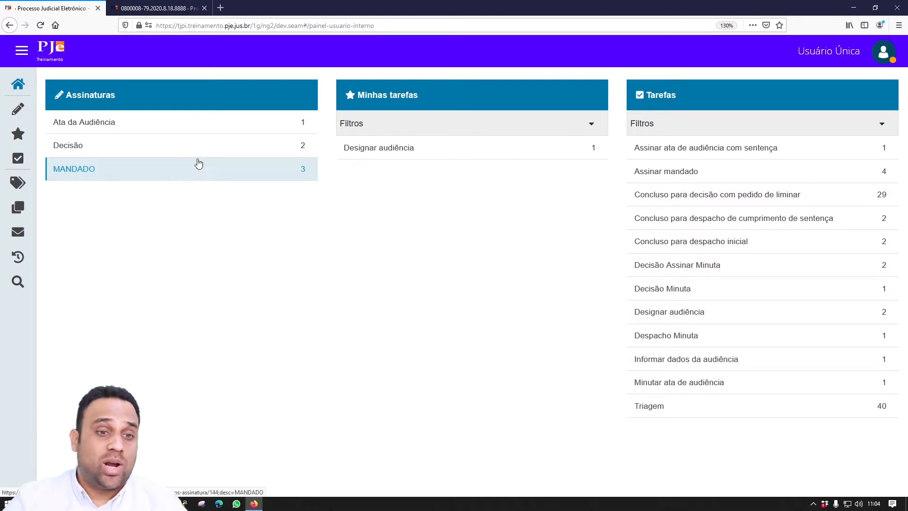
# - List the Decisão documents awaiting signature and scroll through process 0800008-79's decision
pyautogui.click(225, 151)
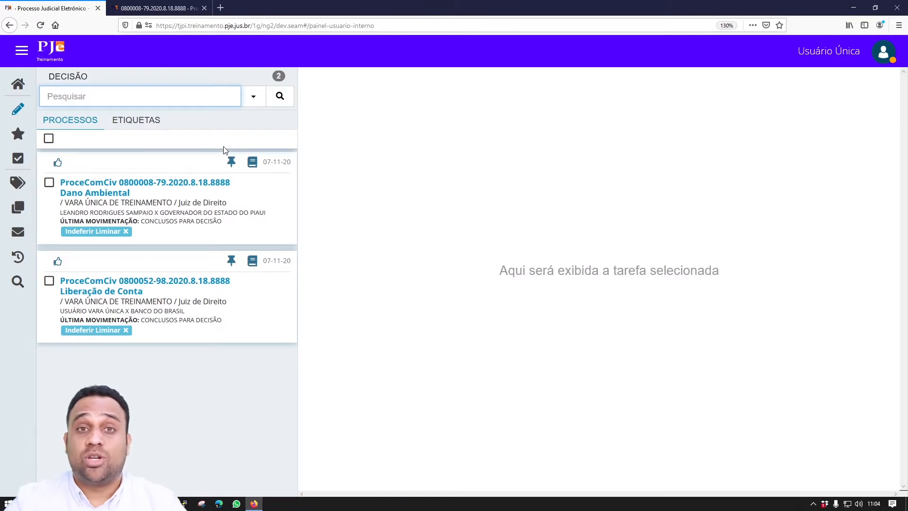
pyautogui.click(152, 185)
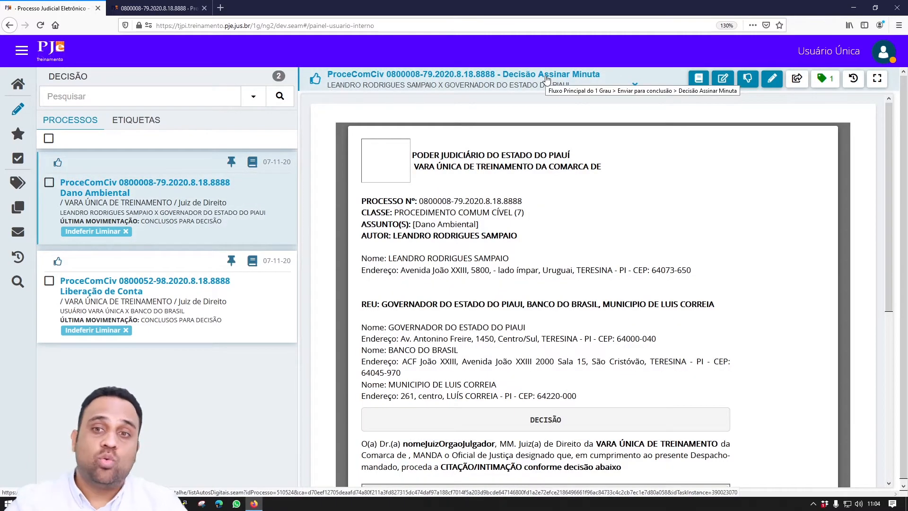
pyautogui.scroll(-3, 576, 138)
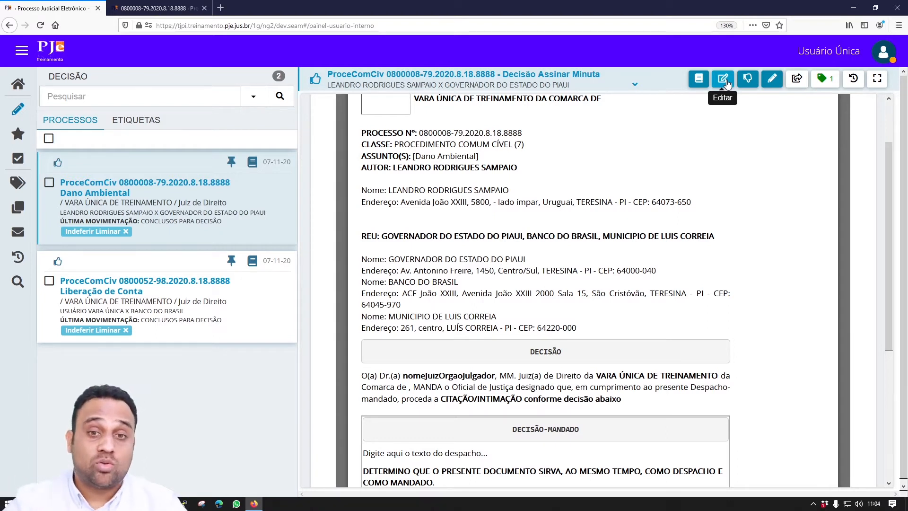
pyautogui.scroll(-5, 689, 148)
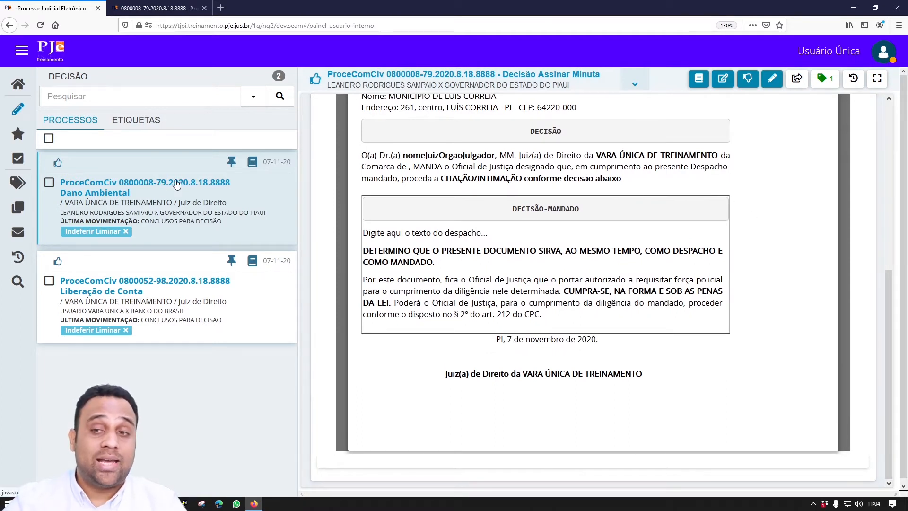
# - Batch-check the Dano Ambiental process 0800008-79 as reviewed, then open the Liberação de Conta decision
pyautogui.click(49, 139)
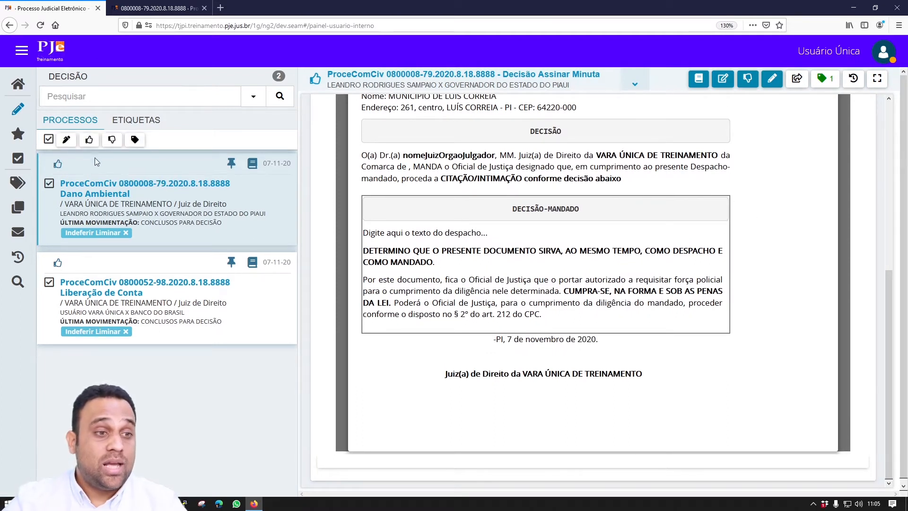
pyautogui.click(49, 139)
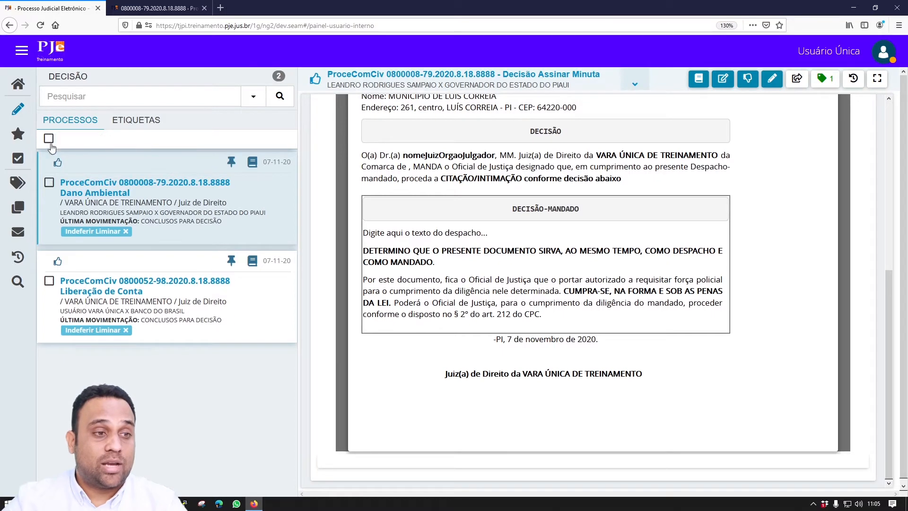
pyautogui.click(49, 183)
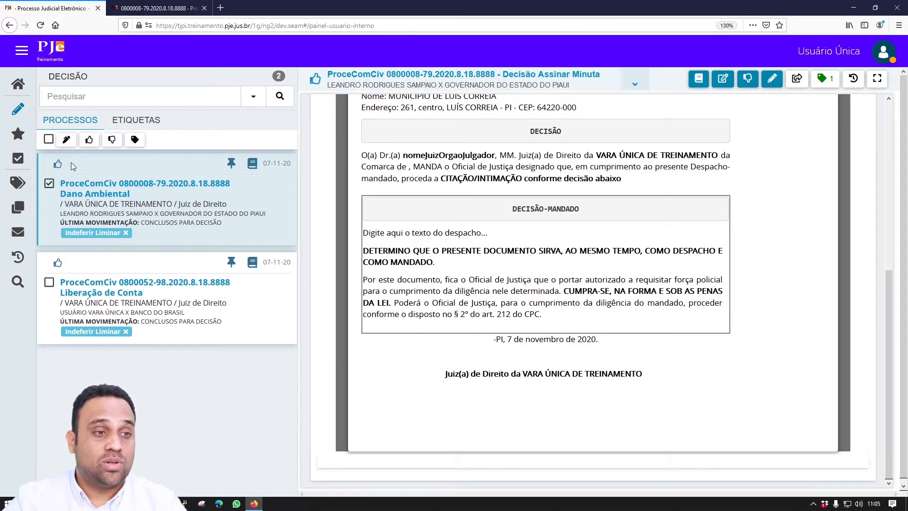
pyautogui.click(89, 140)
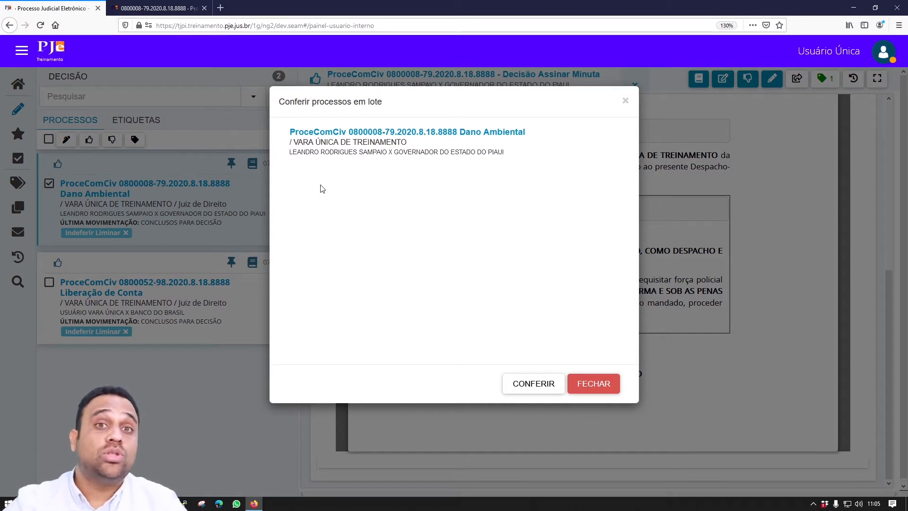
pyautogui.click(534, 382)
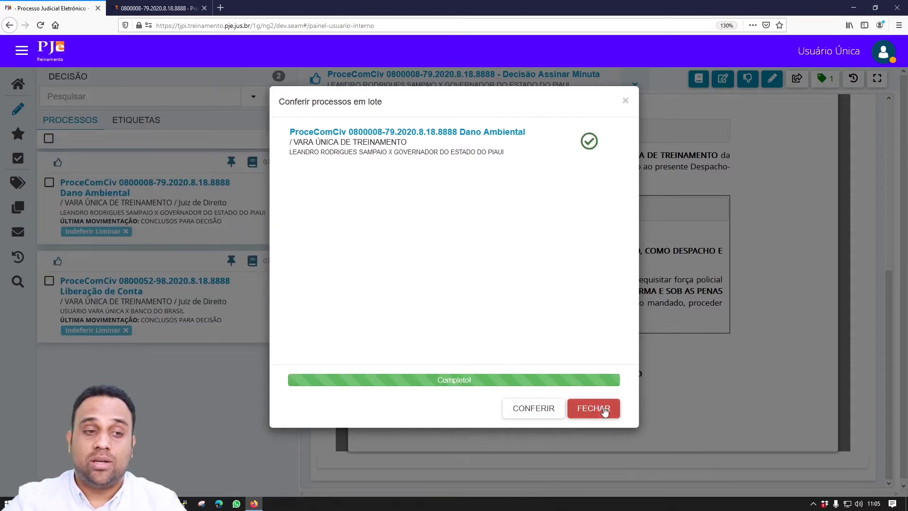
pyautogui.click(594, 410)
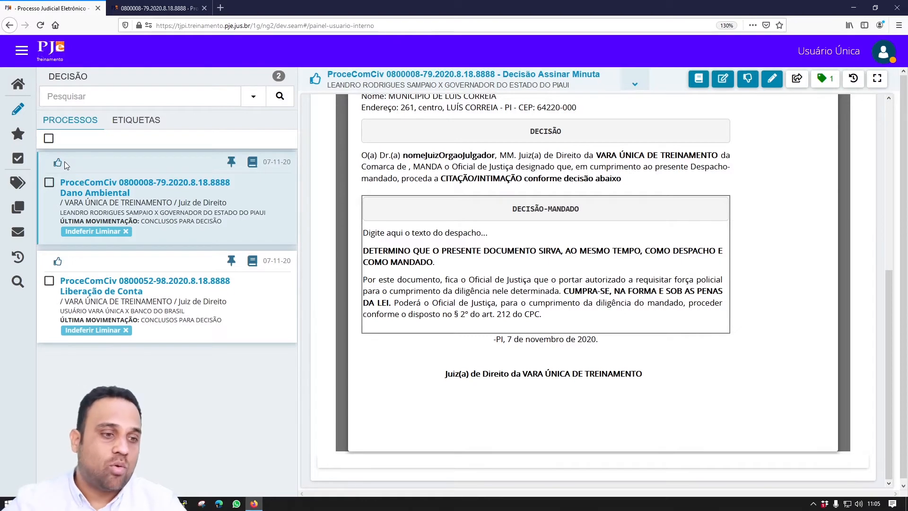
pyautogui.click(122, 295)
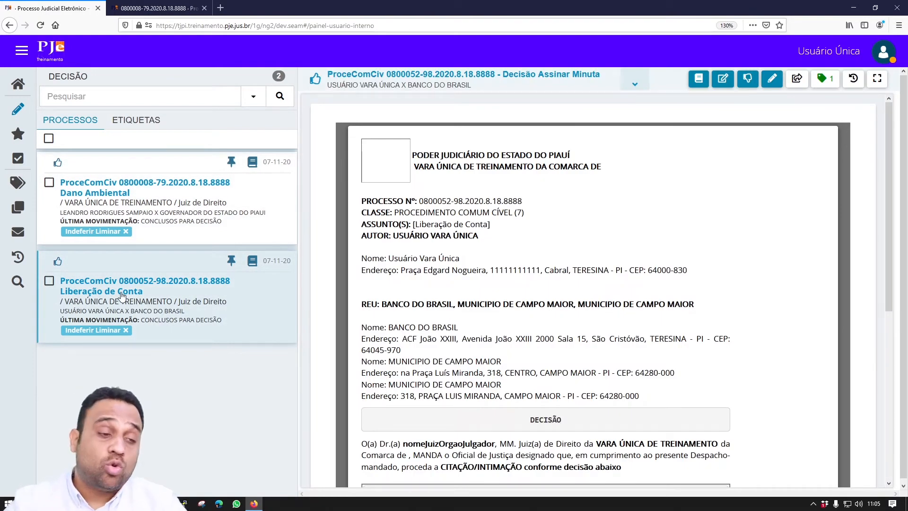
# - Select both pending decision processes and confirm their review with Conferir
pyautogui.click(49, 139)
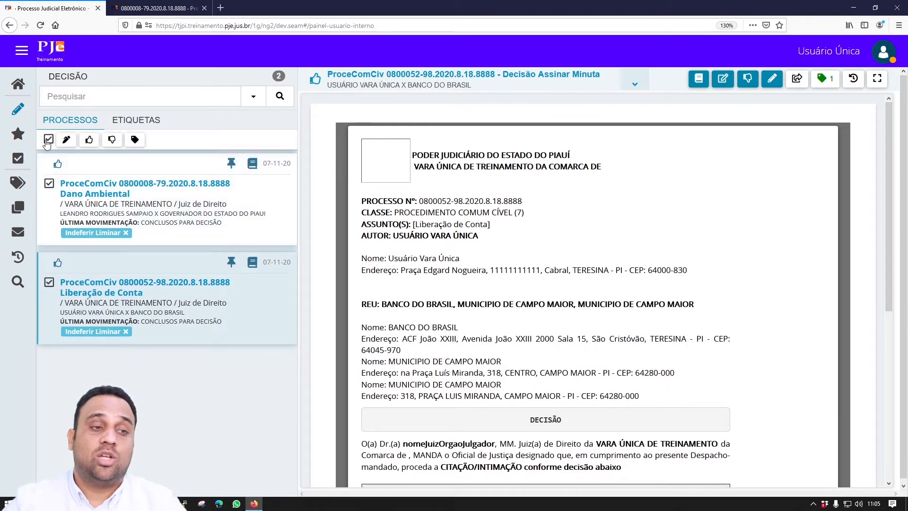
pyautogui.click(89, 140)
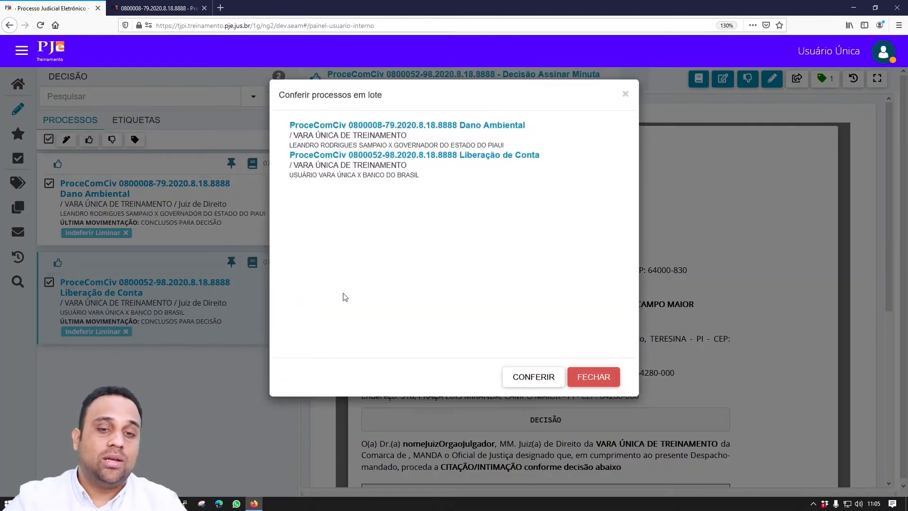
pyautogui.click(526, 386)
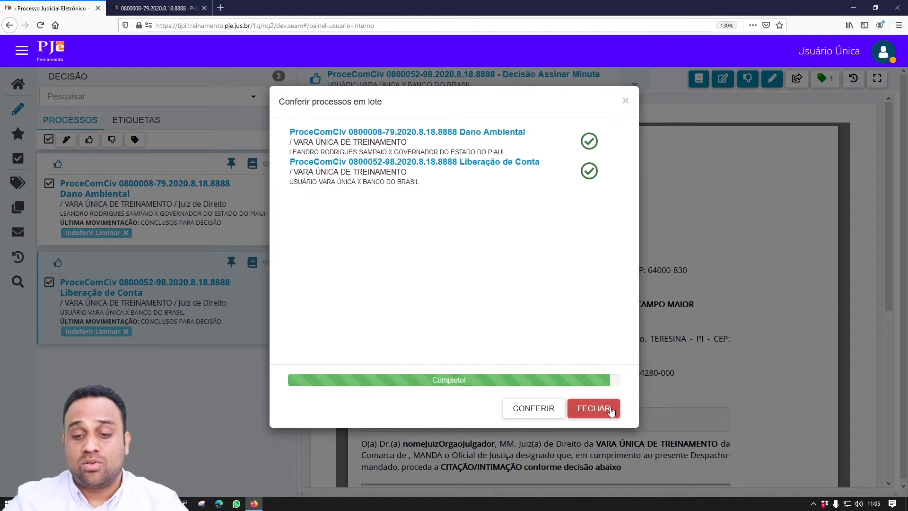
pyautogui.click(614, 408)
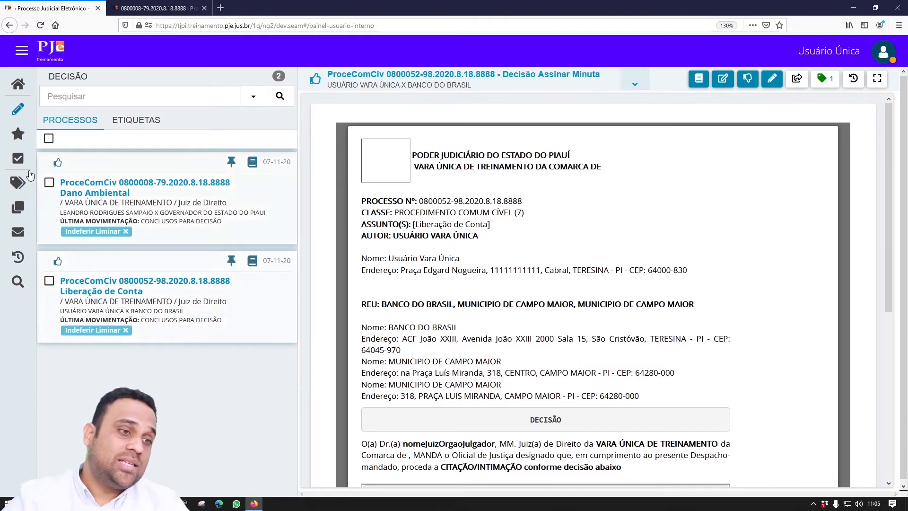
# - Batch-sign only the two selected decision drafts, getting 2 of 2 signed
pyautogui.click(50, 139)
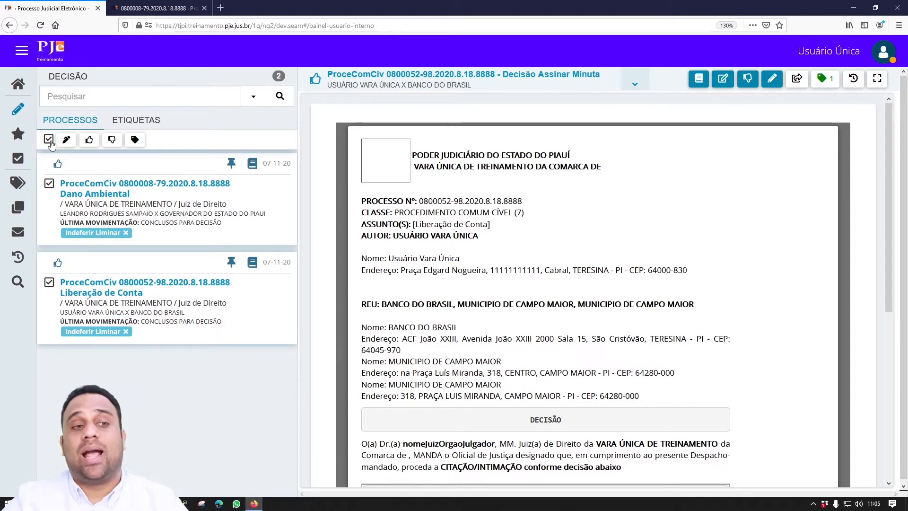
pyautogui.click(68, 141)
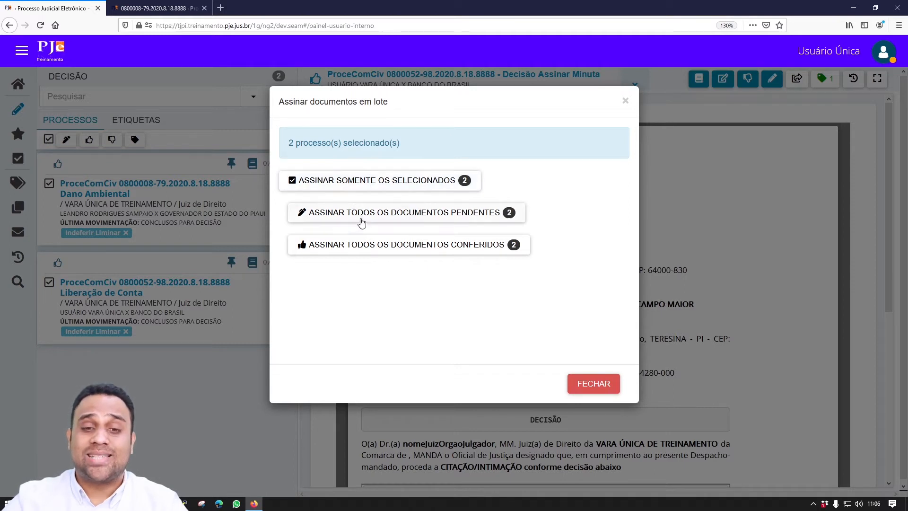
pyautogui.click(360, 182)
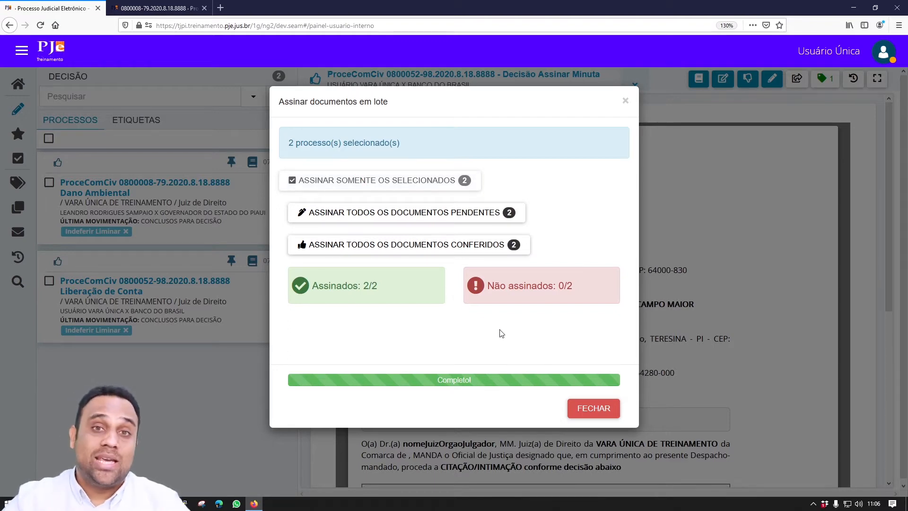
pyautogui.click(608, 408)
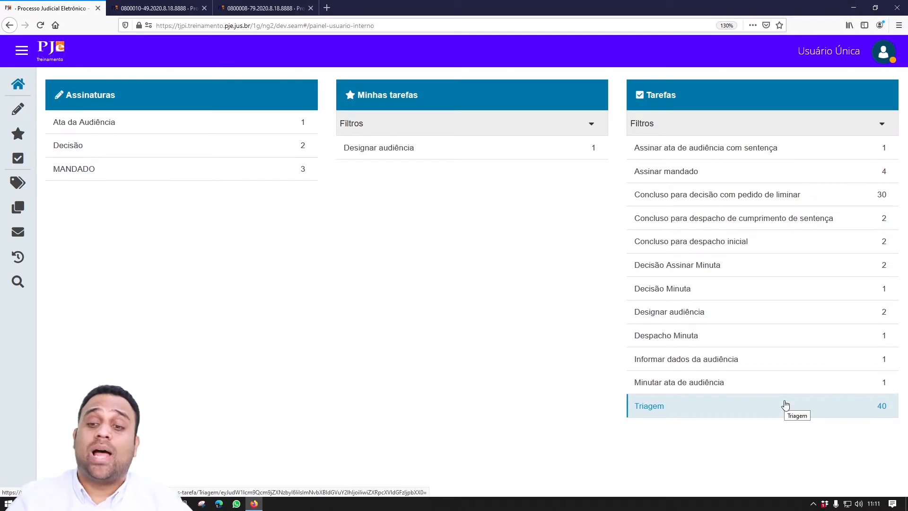
# - Open the Decisão Minuta task and load the Contratos Bancários process 0800010-49 draft
pyautogui.click(762, 286)
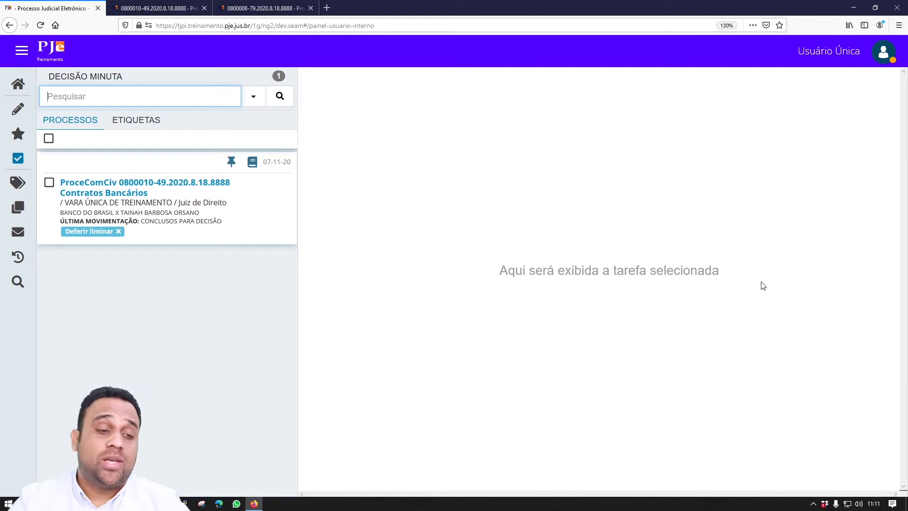
pyautogui.click(105, 188)
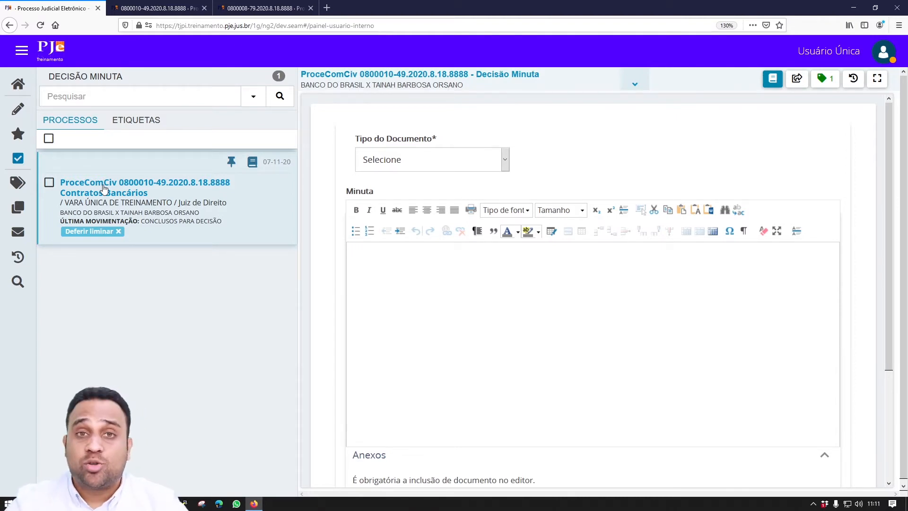
# - View process 0800010-49's case record in a new tab, noting CONCLUSOS PARA DECISÃO, then return
pyautogui.click(252, 166)
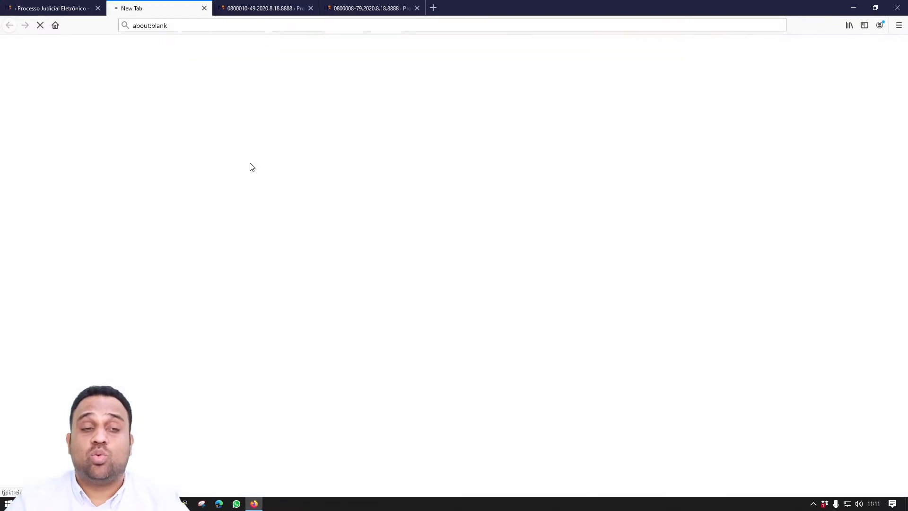
pyautogui.moveTo(163, 148); pyautogui.dragTo(46, 139)
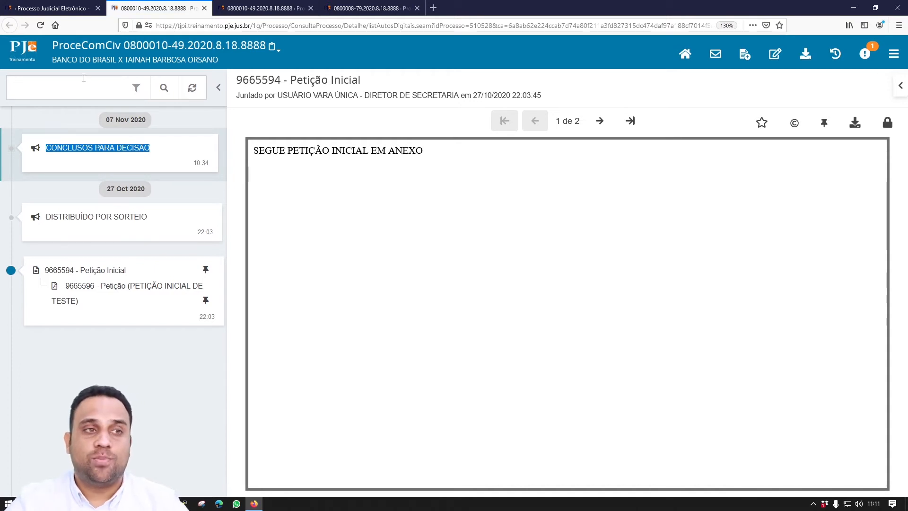
pyautogui.click(75, 8)
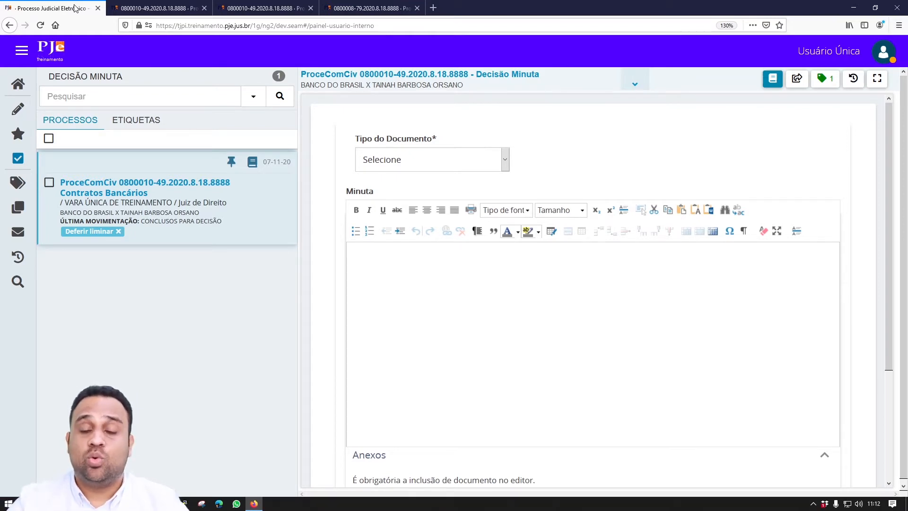
# - Attempt Alterar Conclusão, note the 'campo obrigatório' warning, and bring up the Tipo do Documento choices
pyautogui.click(797, 80)
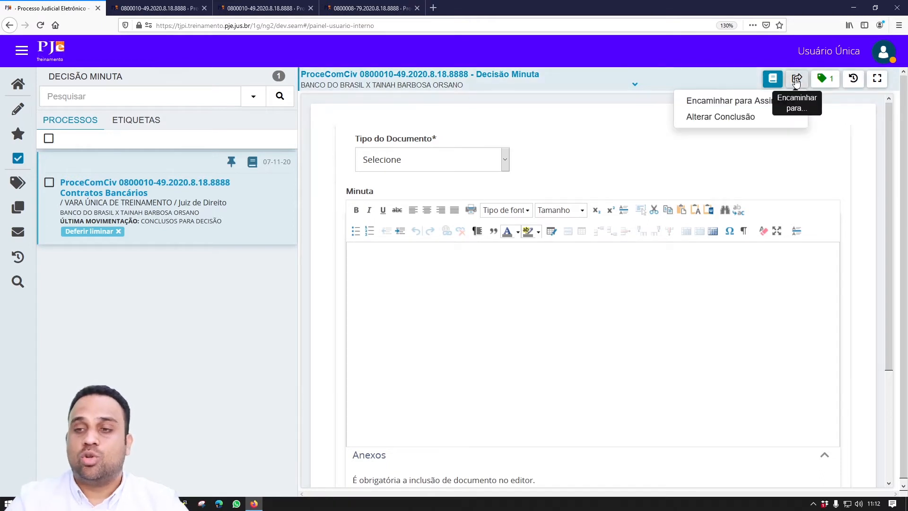
pyautogui.click(725, 117)
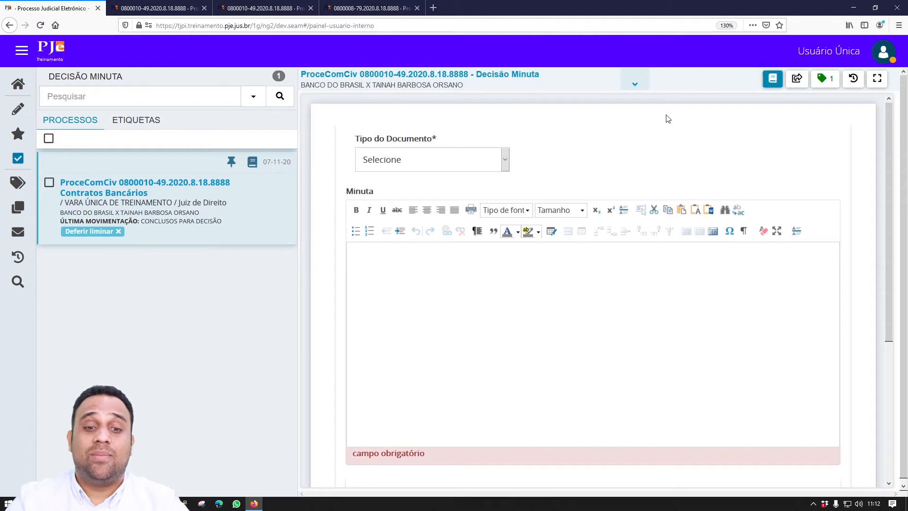
pyautogui.moveTo(450, 460); pyautogui.dragTo(353, 453)
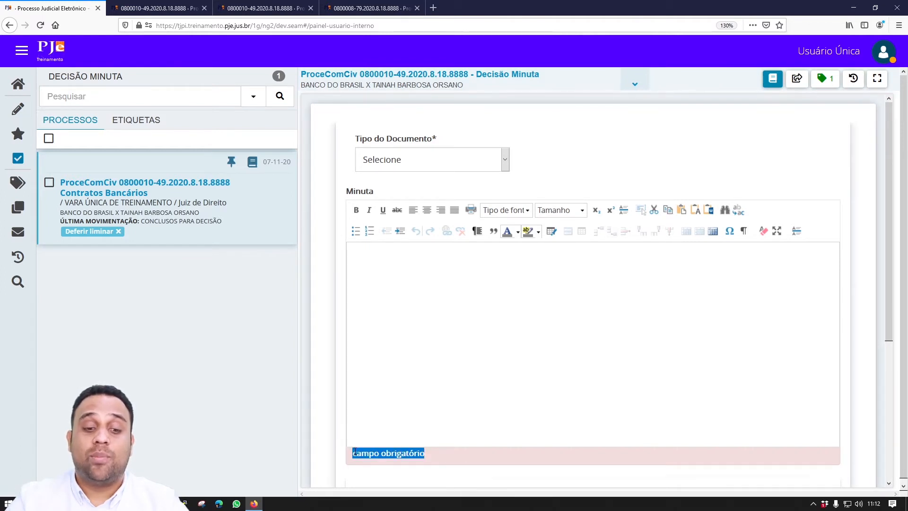
pyautogui.moveTo(432, 138); pyautogui.dragTo(445, 139)
pyautogui.scroll(-3, 446, 152)
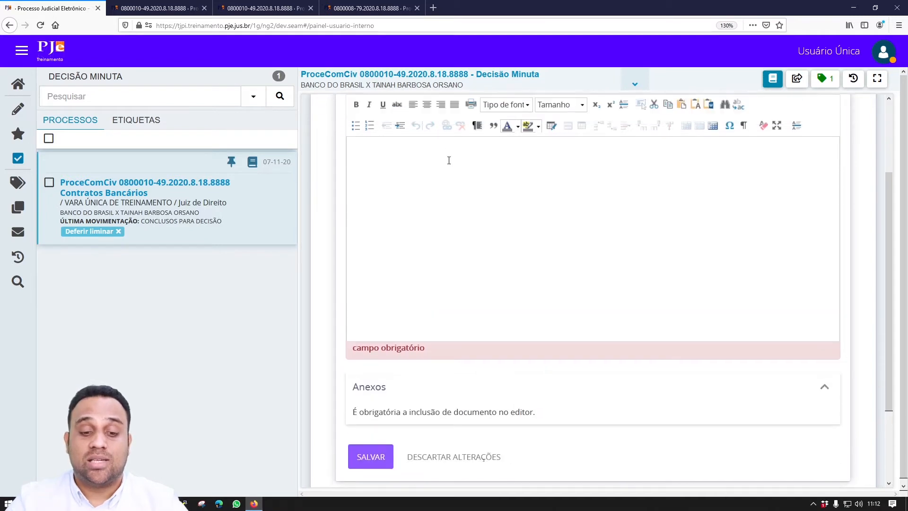
pyautogui.scroll(3, 448, 162)
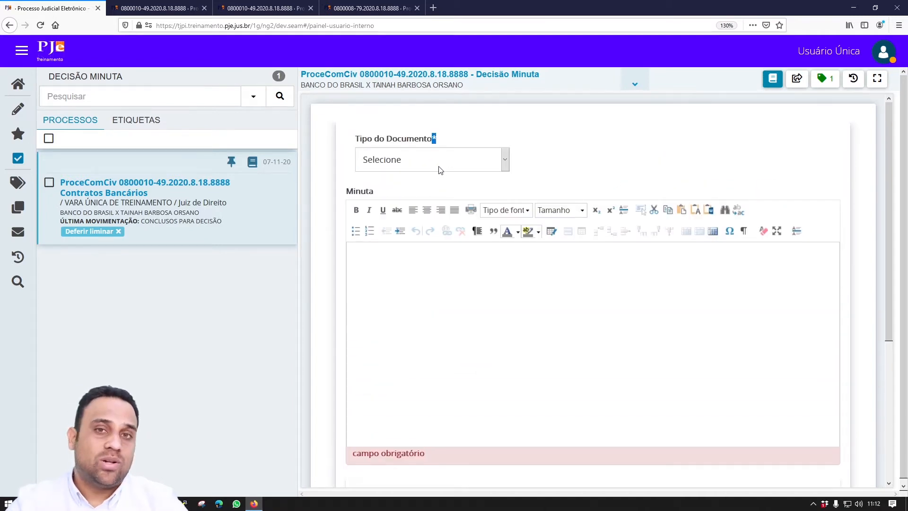
pyautogui.click(438, 166)
# - Choose Despacho as the document type and attempt Alterar Conclusão
pyautogui.click(432, 346)
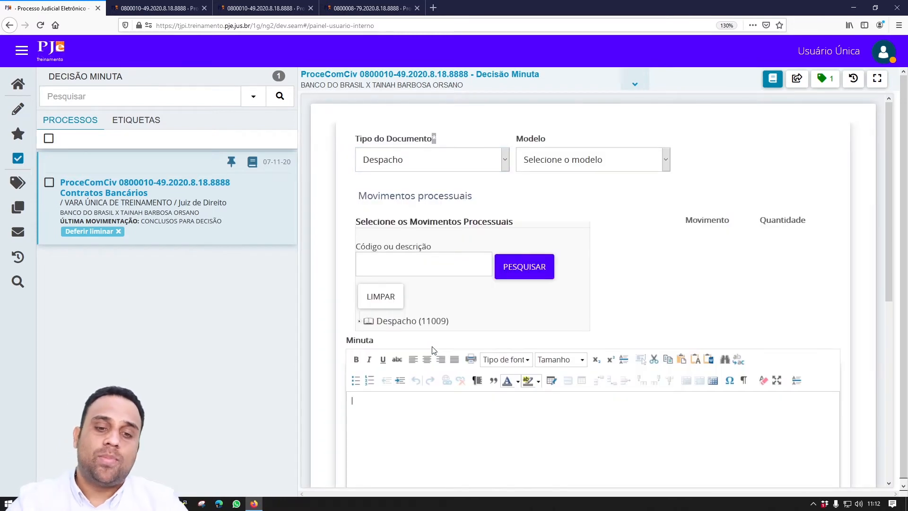
pyautogui.scroll(-3, 473, 334)
pyautogui.scroll(-3, 474, 334)
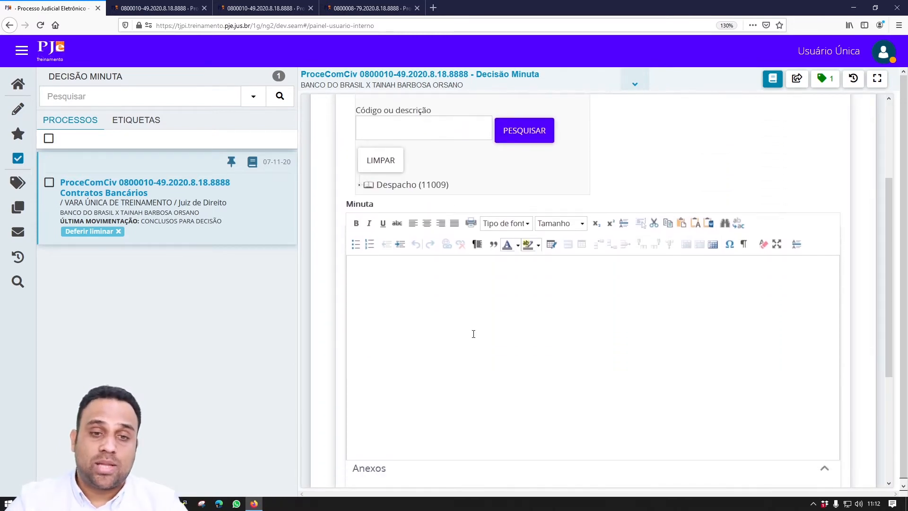
pyautogui.scroll(6, 472, 336)
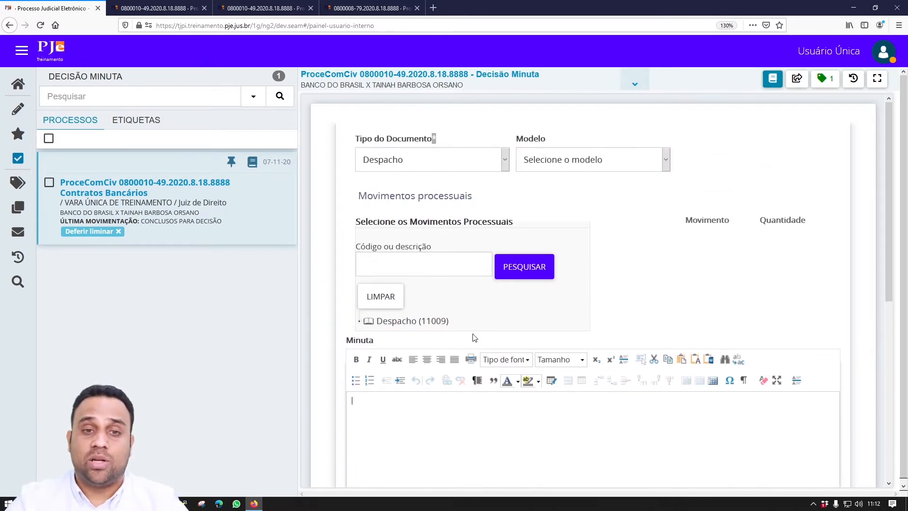
pyautogui.click(797, 79)
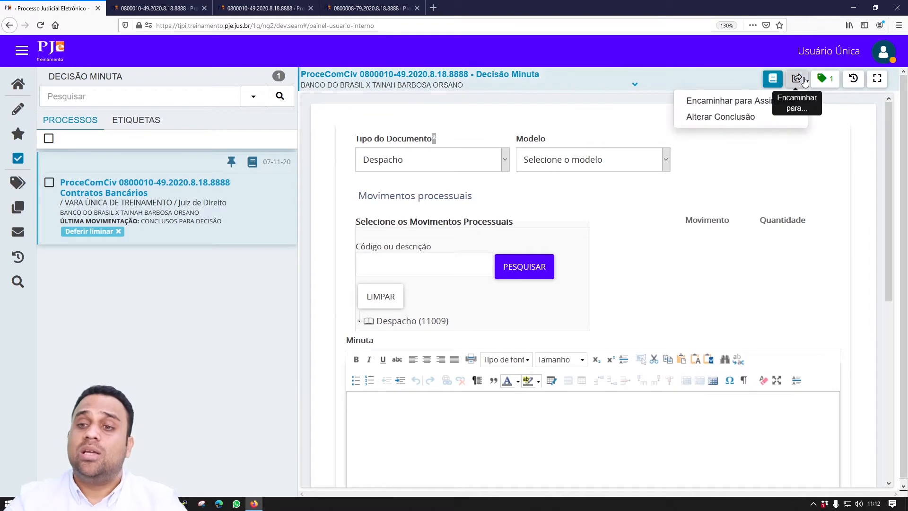
pyautogui.click(759, 116)
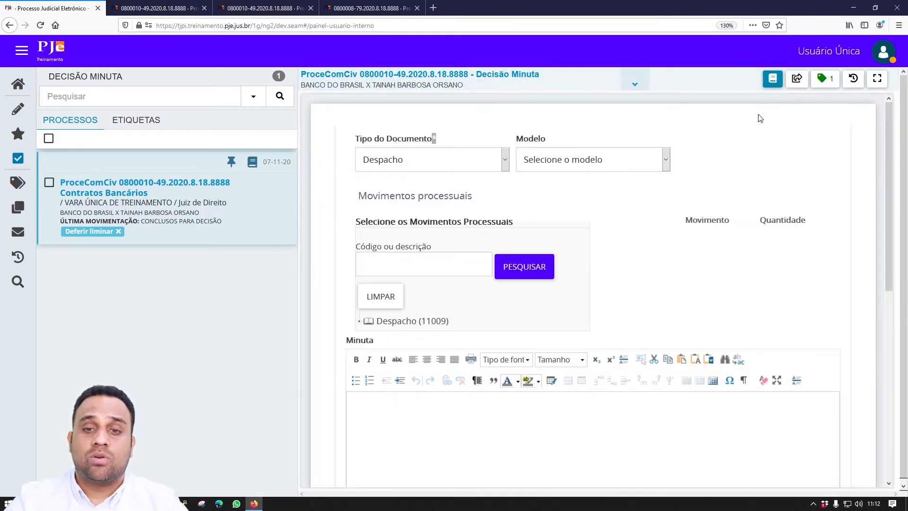
# - Save the Despacho draft and change the conclusion, moving the process to Concluso
pyautogui.scroll(-5, 760, 121)
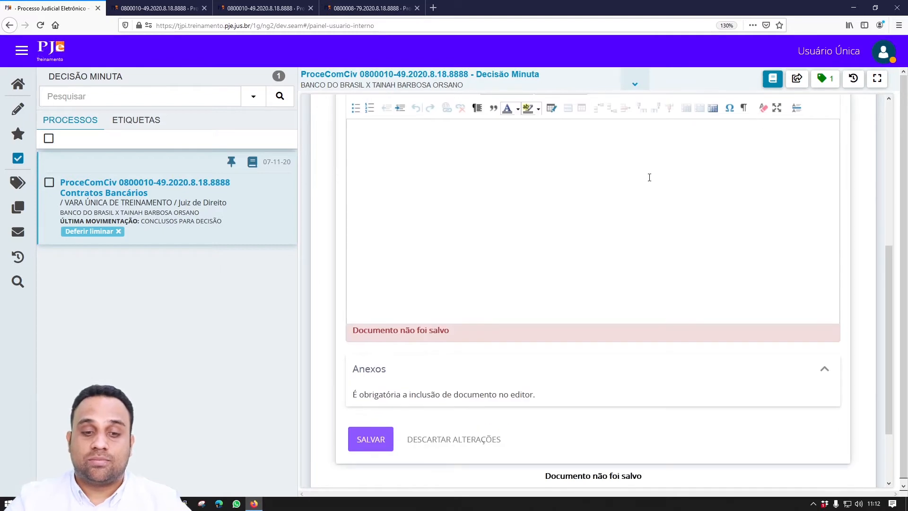
pyautogui.scroll(4, 650, 178)
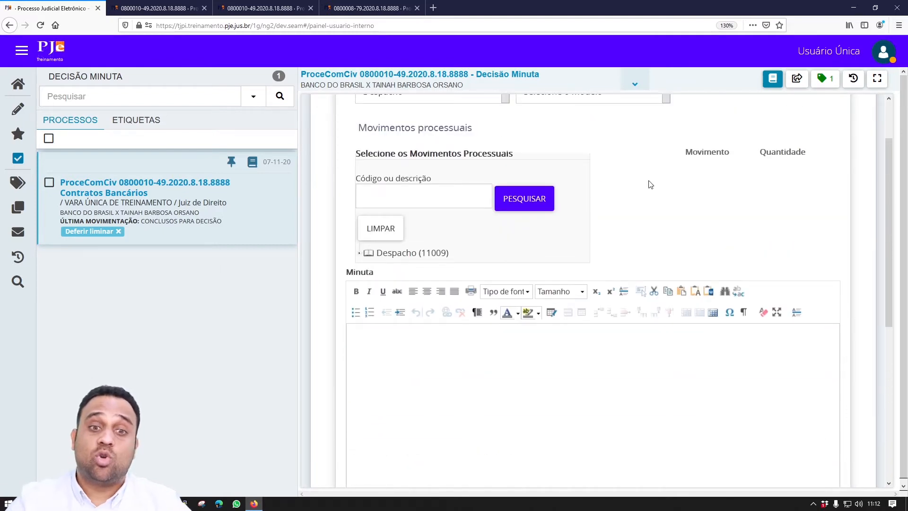
pyautogui.scroll(1, 651, 192)
pyautogui.scroll(-3, 490, 311)
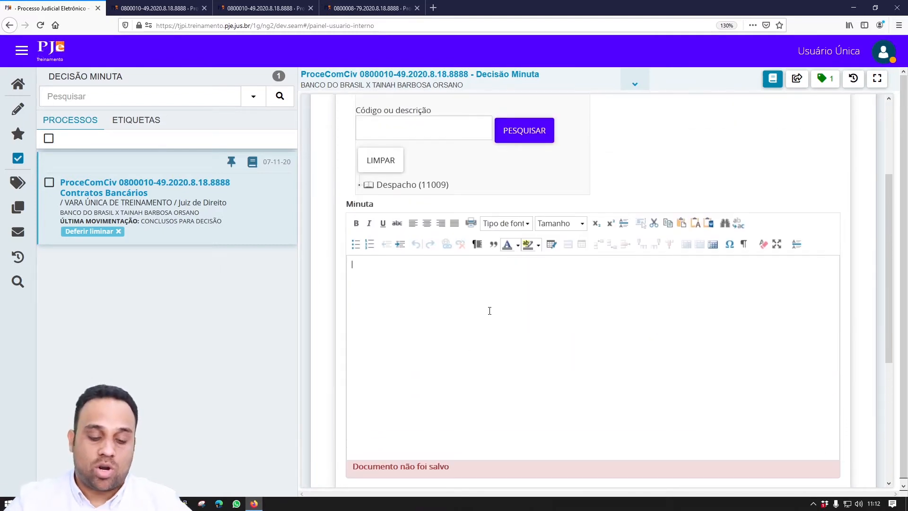
pyautogui.scroll(-4, 473, 312)
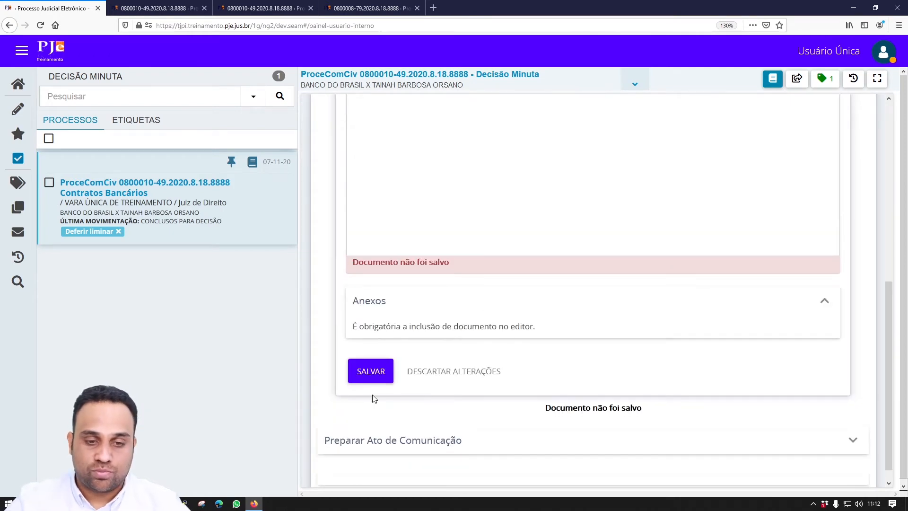
pyautogui.click(375, 370)
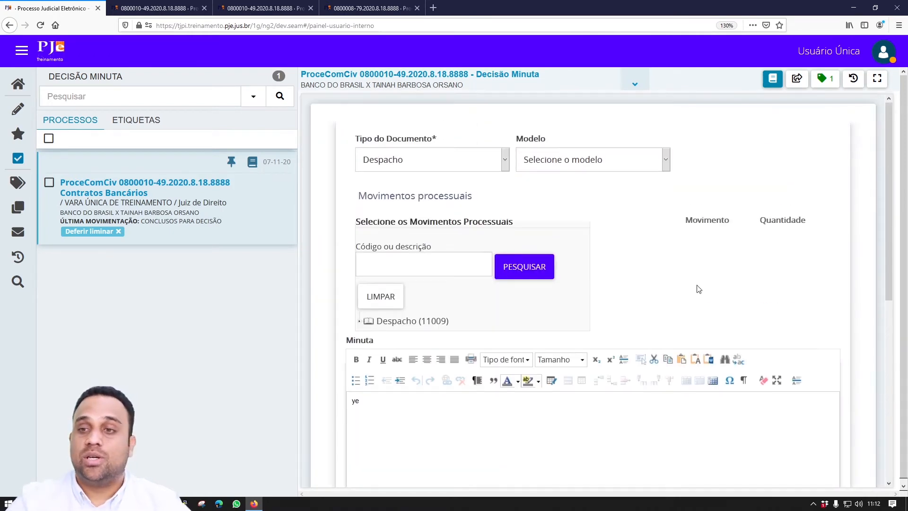
pyautogui.click(797, 79)
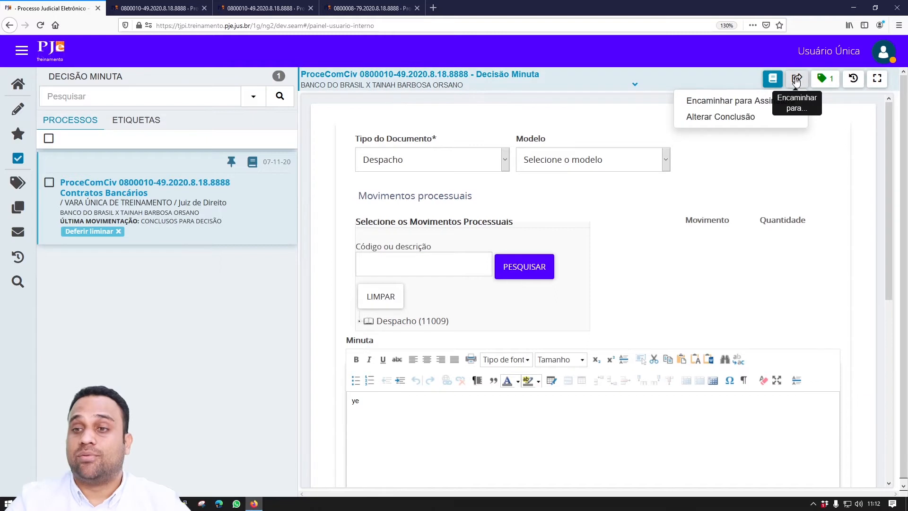
pyautogui.click(731, 119)
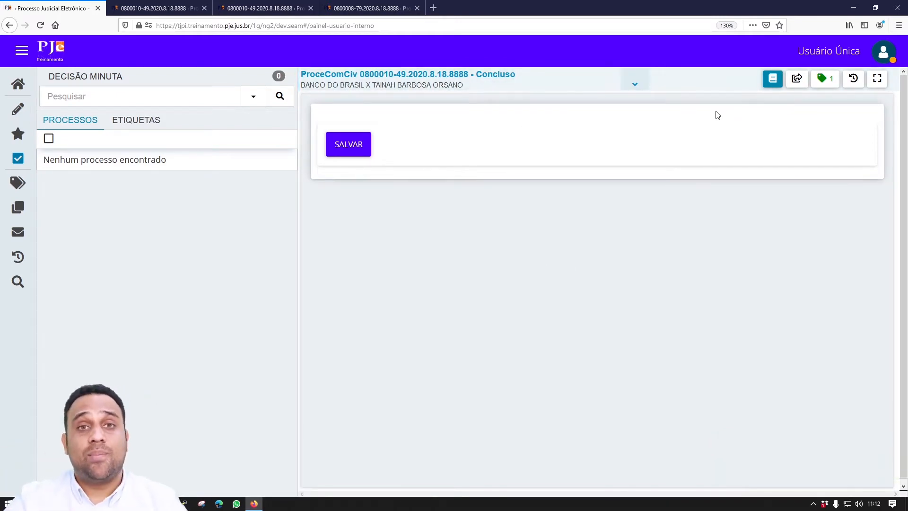
# - Conclude process 0800010-49 for a Sentença, opening its Sentença Minuta draft form
pyautogui.click(798, 79)
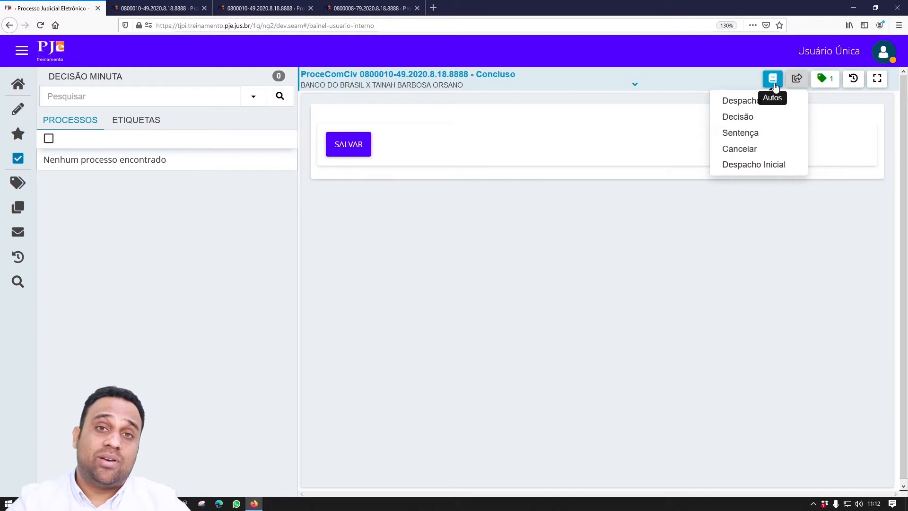
pyautogui.click(767, 137)
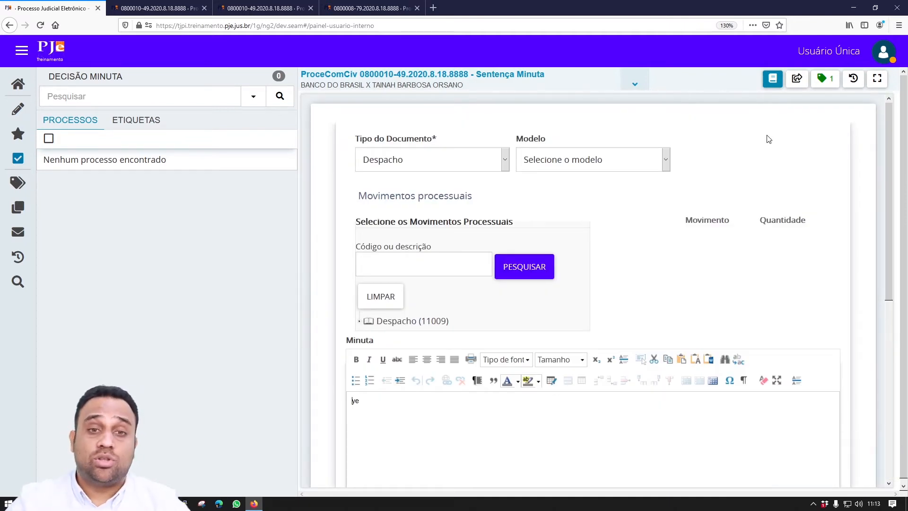
# - Check the case record in a new tab for the CONCLUSOS PARA JULGAMENTO entry, then return
pyautogui.click(473, 78)
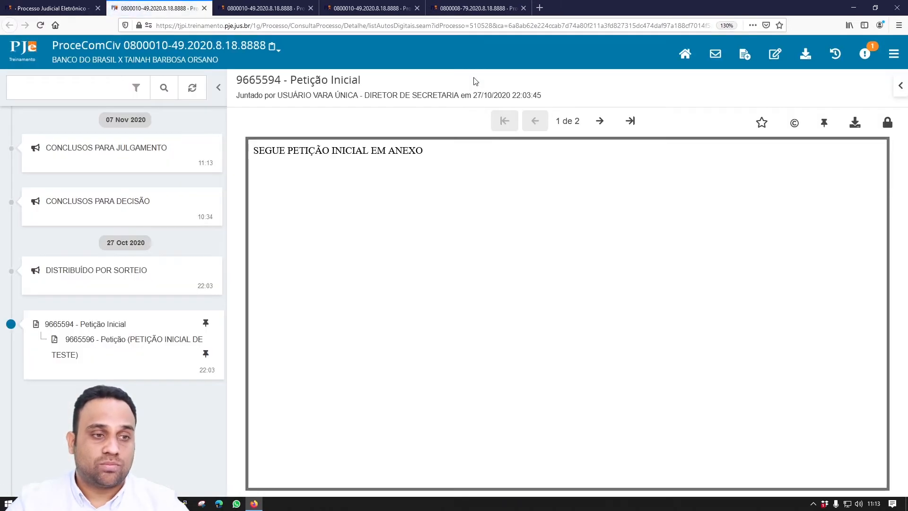
pyautogui.moveTo(162, 207); pyautogui.dragTo(46, 201)
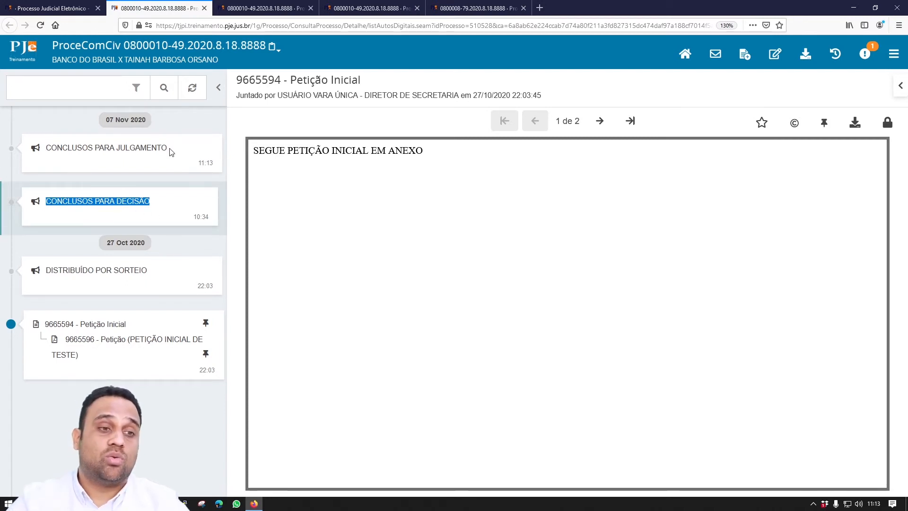
pyautogui.moveTo(180, 151); pyautogui.dragTo(48, 153)
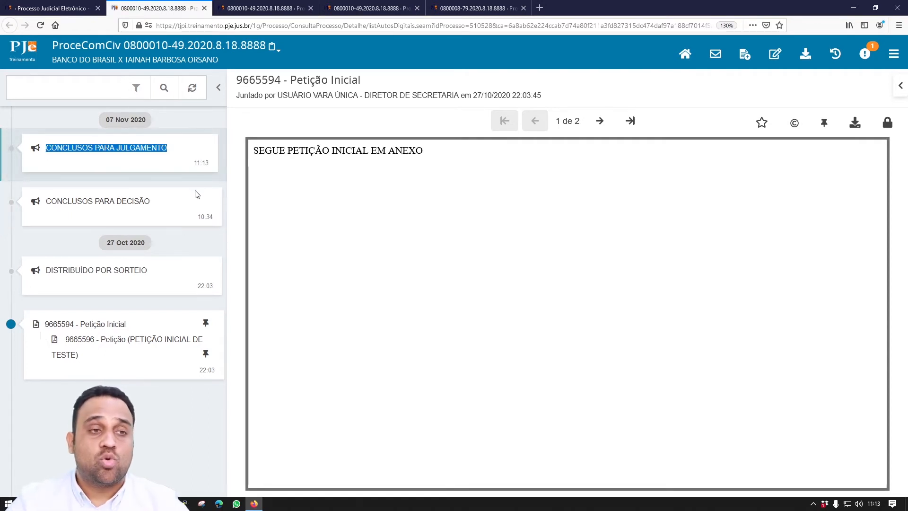
pyautogui.click(87, 7)
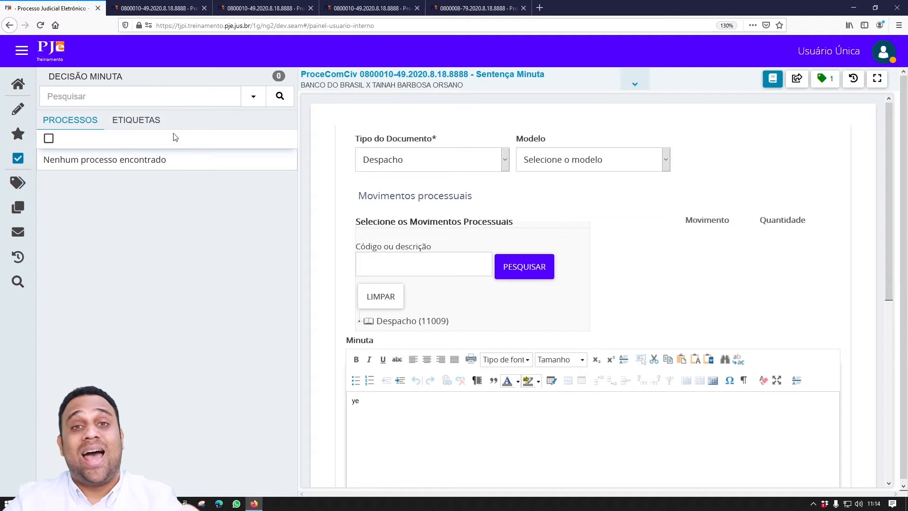
pyautogui.scroll(-2, 562, 141)
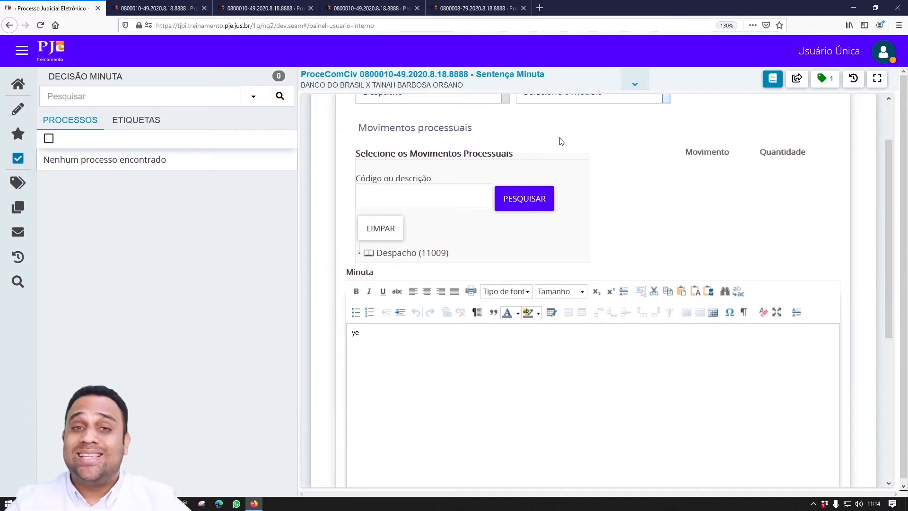
# - Change the Sentença Minuta draft's Tipo do Documento from Despacho to SENTENÇA
pyautogui.scroll(2, 578, 137)
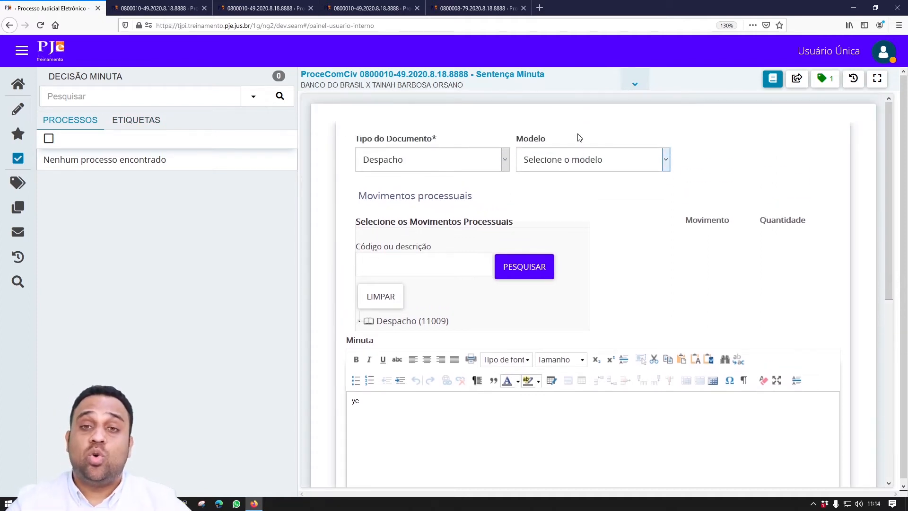
pyautogui.click(469, 159)
pyautogui.scroll(-2, 474, 198)
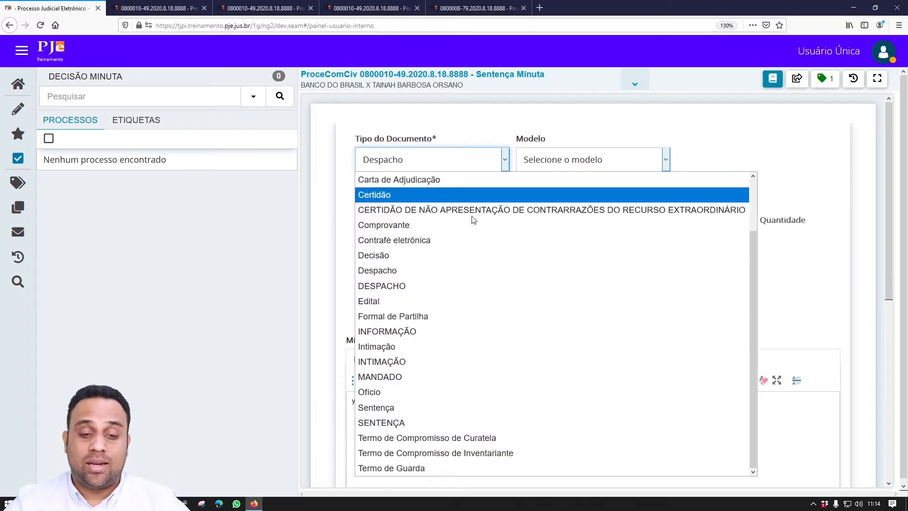
pyautogui.click(451, 422)
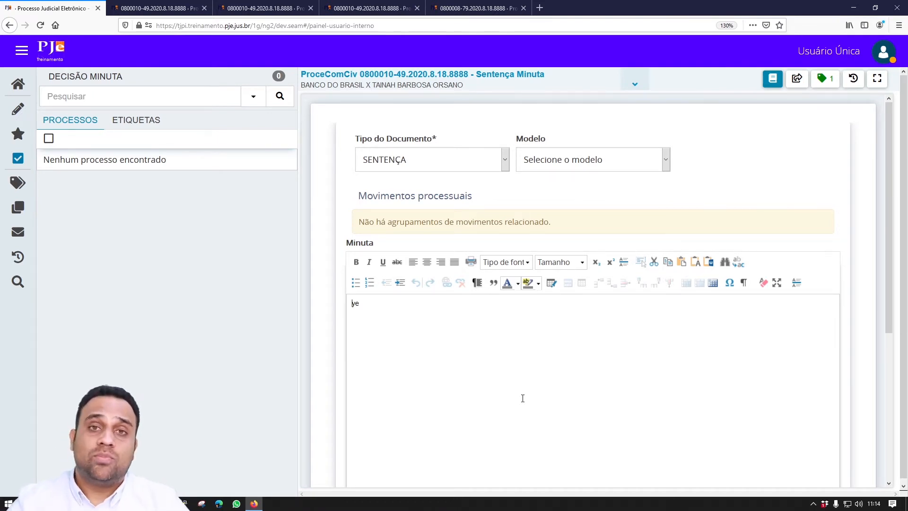
pyautogui.scroll(-5, 530, 422)
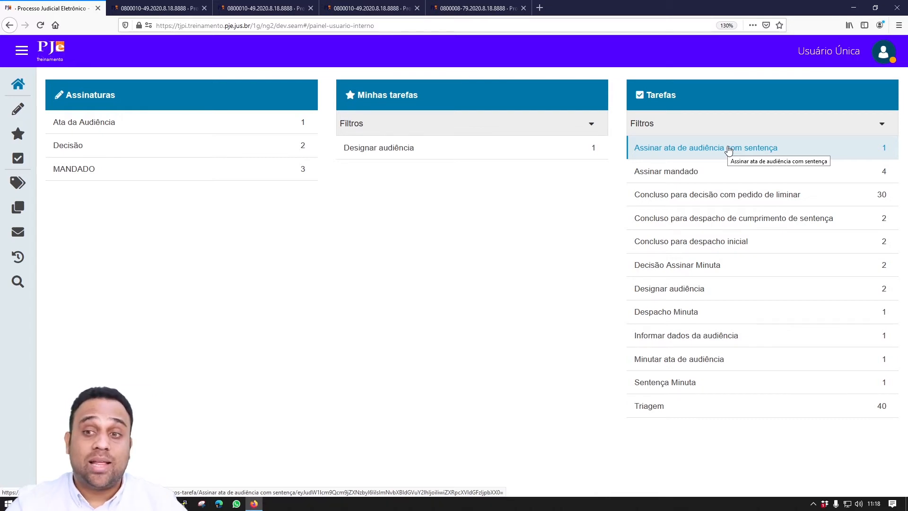
pyautogui.click(708, 179)
pyautogui.click(196, 186)
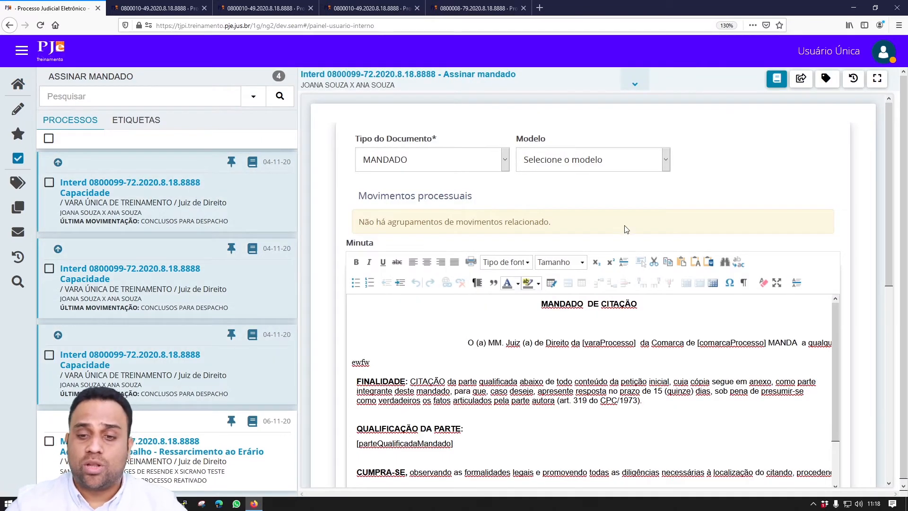
pyautogui.scroll(-5, 625, 225)
pyautogui.scroll(2, 625, 225)
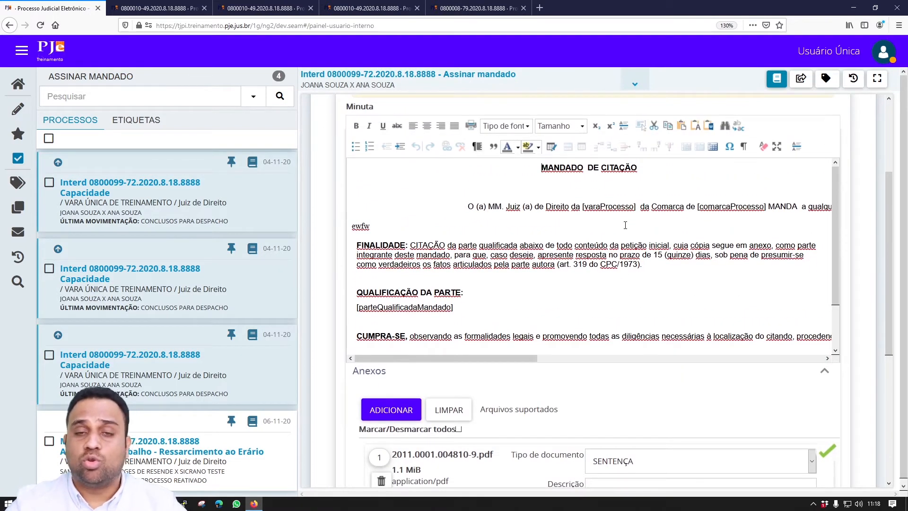
pyautogui.scroll(-6, 626, 226)
pyautogui.scroll(5, 582, 271)
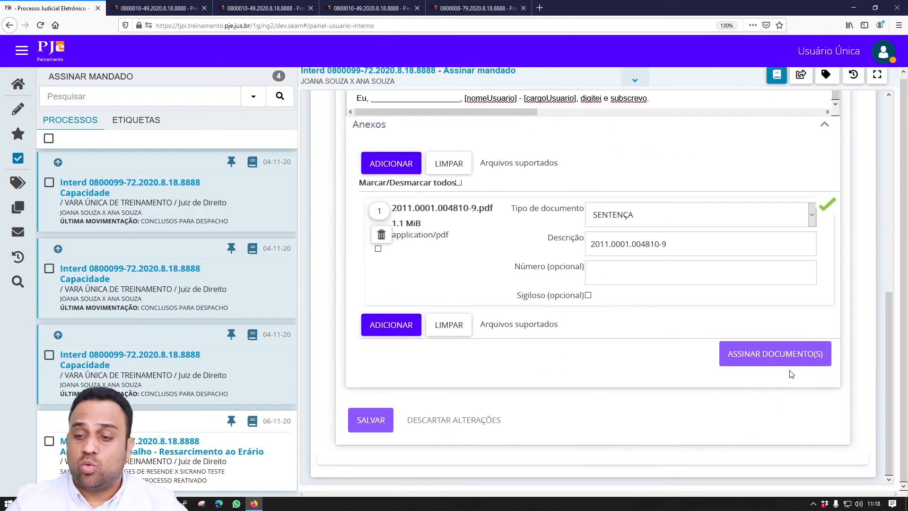
pyautogui.scroll(6, 671, 379)
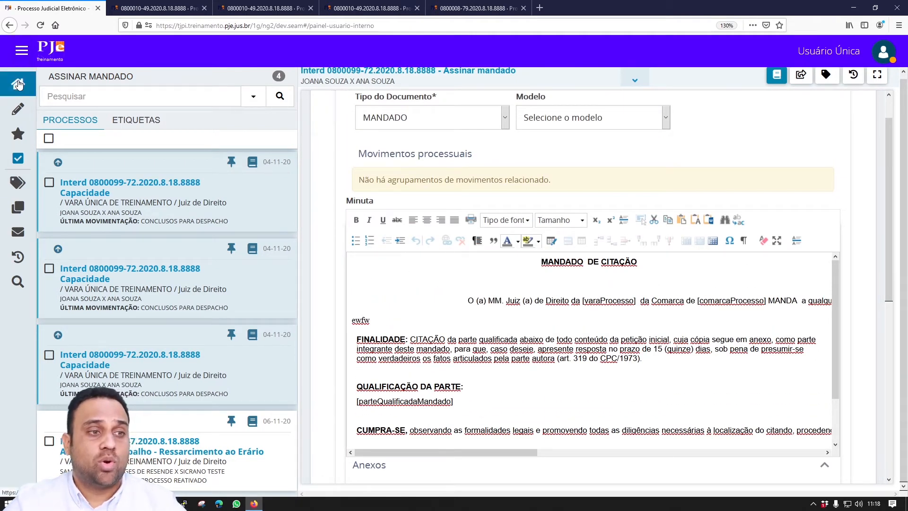
pyautogui.click(18, 84)
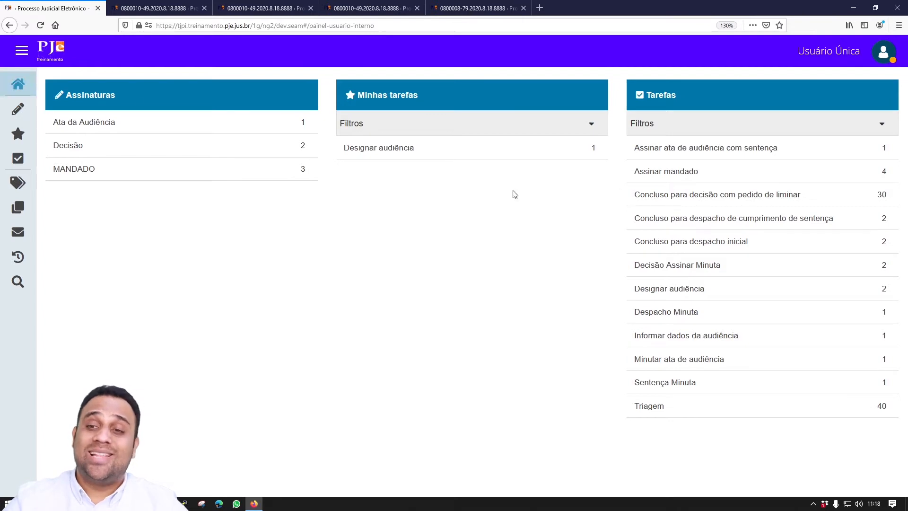
# - Sign the Ata da Audiência for Curatela case 0800090-13 from the 'Assinar ata de audiência com sentença' task
pyautogui.click(731, 147)
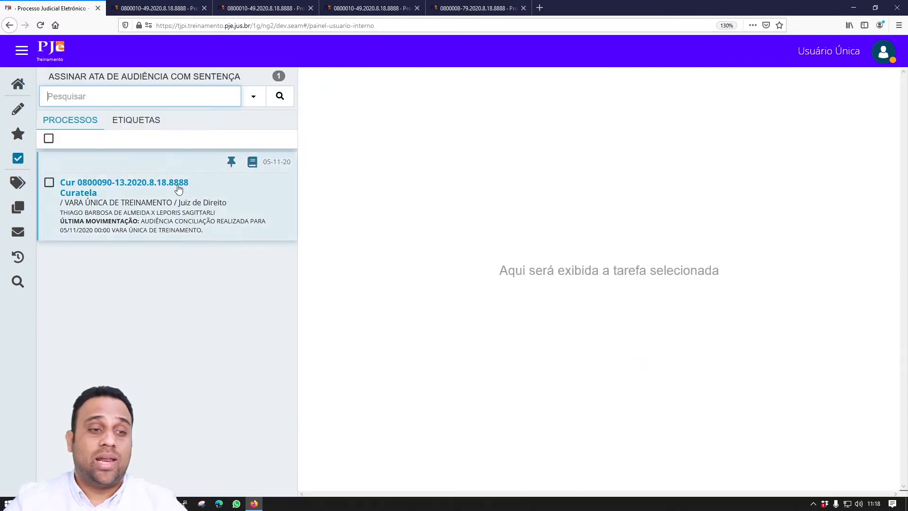
pyautogui.click(173, 187)
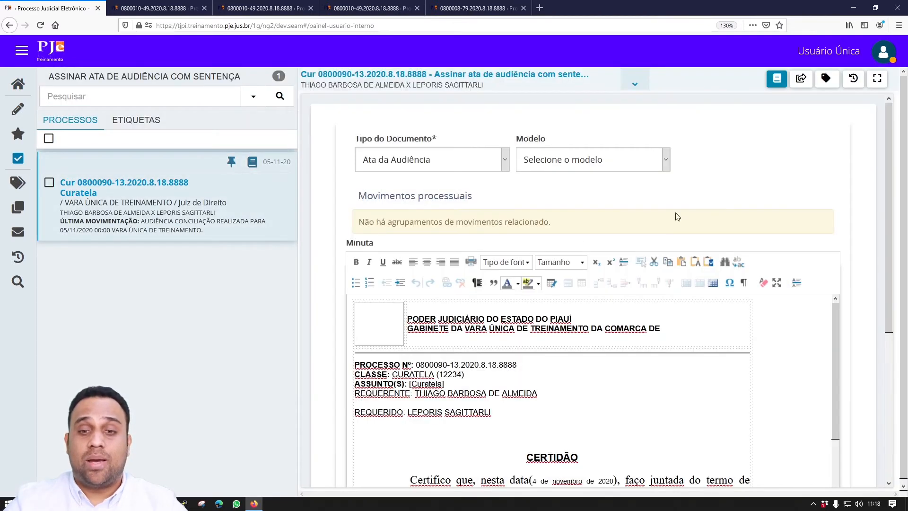
pyautogui.scroll(-5, 789, 184)
pyautogui.scroll(5, 788, 184)
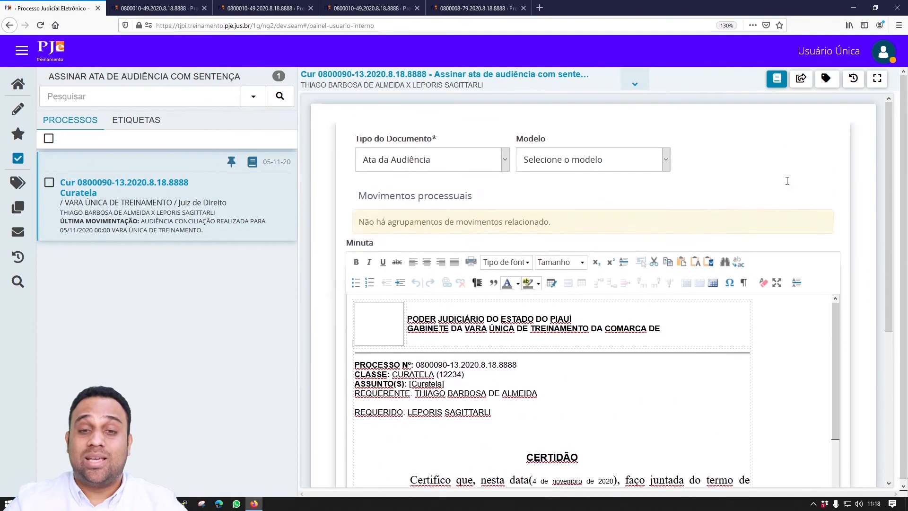
pyautogui.scroll(-5, 788, 184)
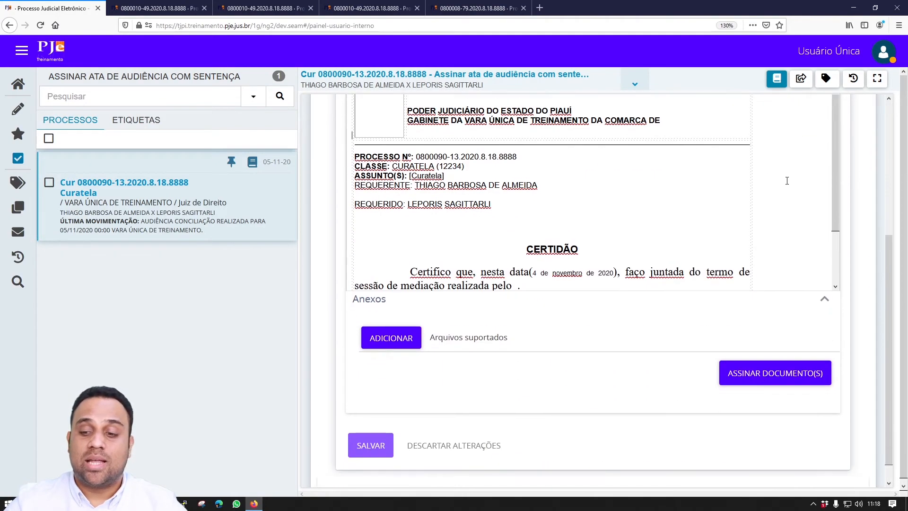
pyautogui.click(751, 354)
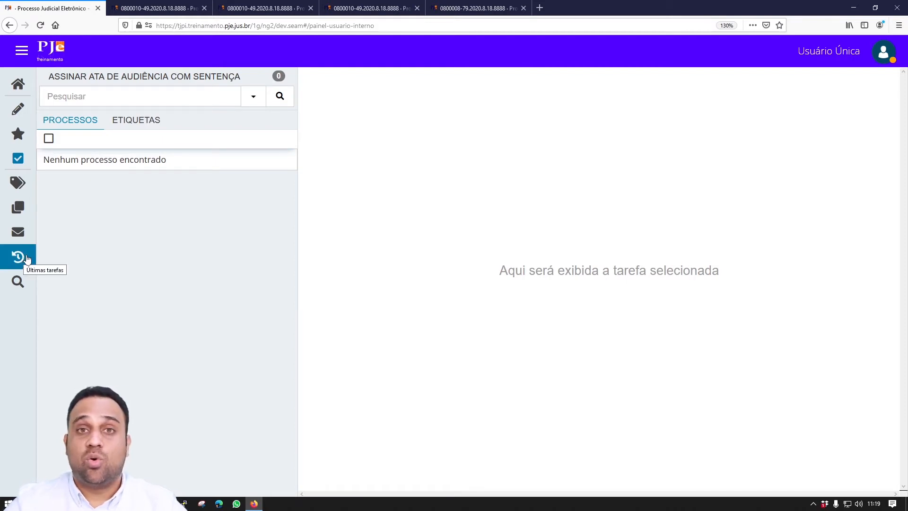
# - Copy case 0800090-13's number from recent tasks, search it in Pesquisa, and open its full record
pyautogui.click(27, 259)
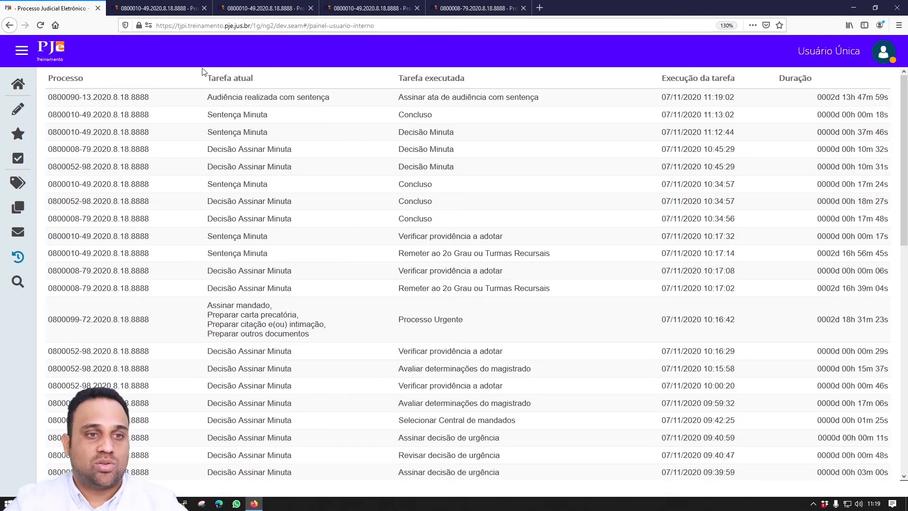
pyautogui.moveTo(151, 98); pyautogui.dragTo(54, 93)
pyautogui.hotkey('ctrl', 'c')
pyautogui.click(18, 282)
pyautogui.hotkey('ctrl', 'v')
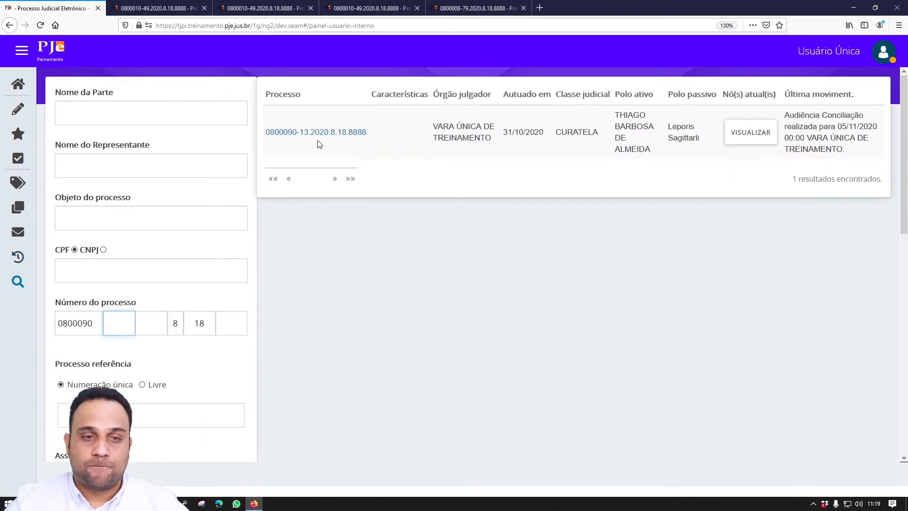
pyautogui.click(314, 133)
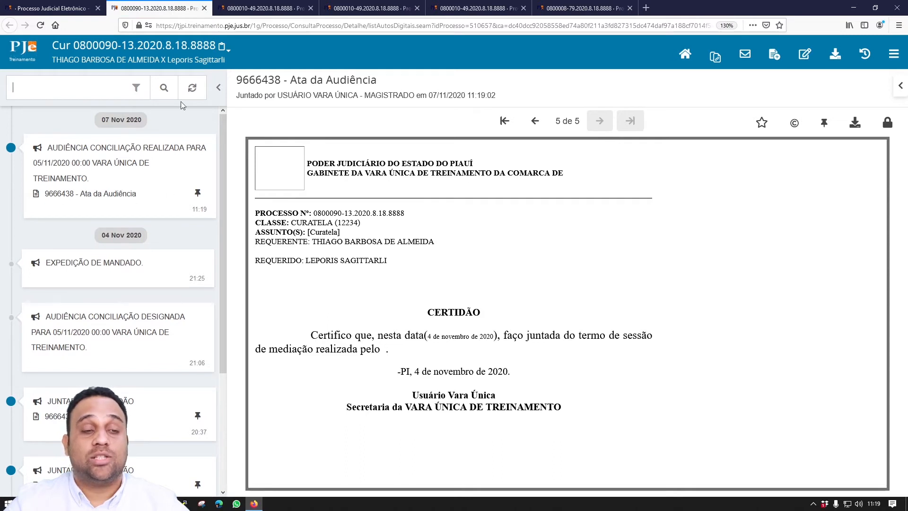
# - Go back to the first browser tab and reload the PJe home panel
pyautogui.click(52, 7)
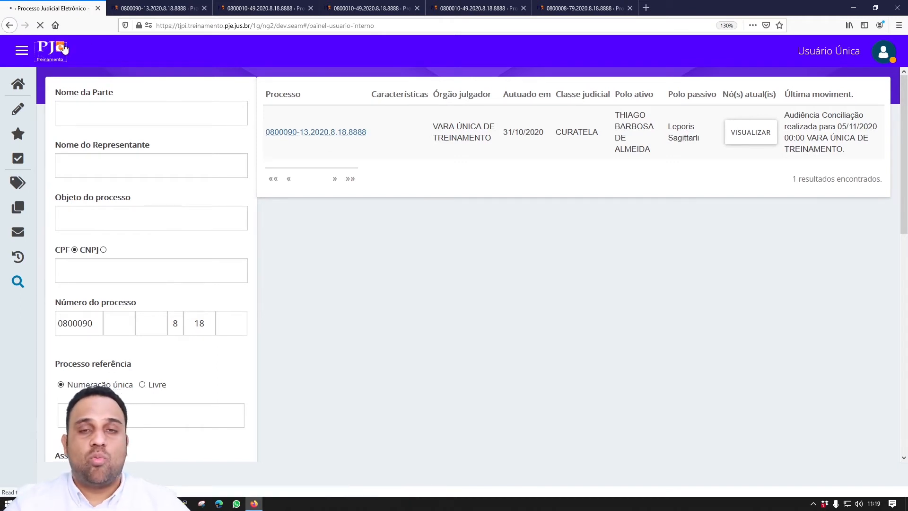
pyautogui.click(64, 47)
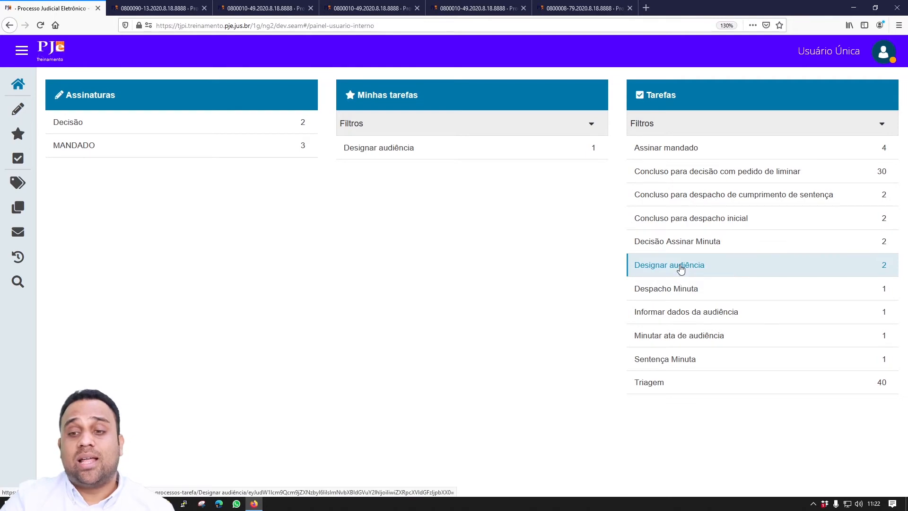
# - Open the Designar audiência task for Ação de Alimentos case 0800001-87, expanded to full window
pyautogui.click(681, 268)
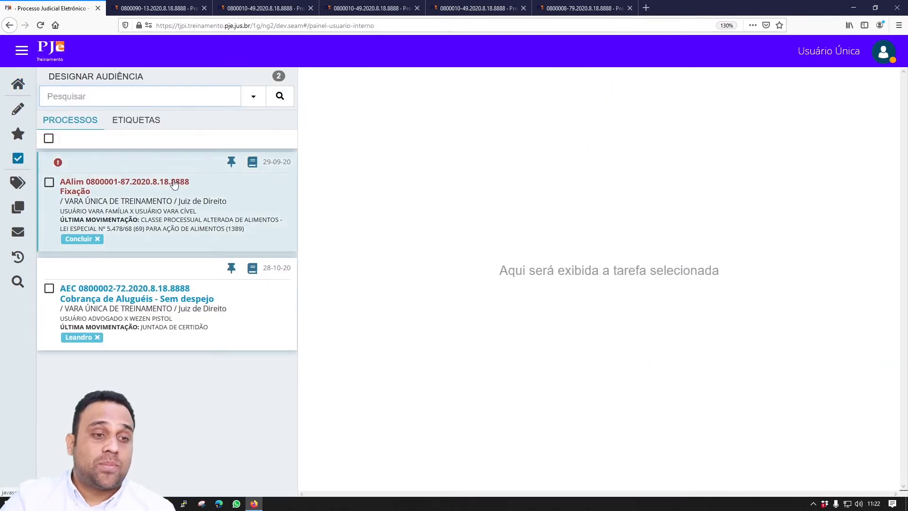
pyautogui.click(175, 183)
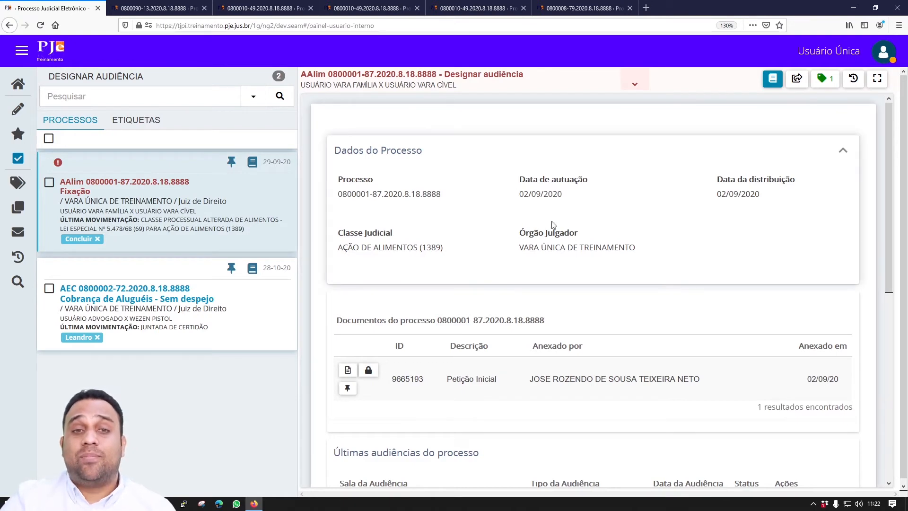
pyautogui.click(877, 79)
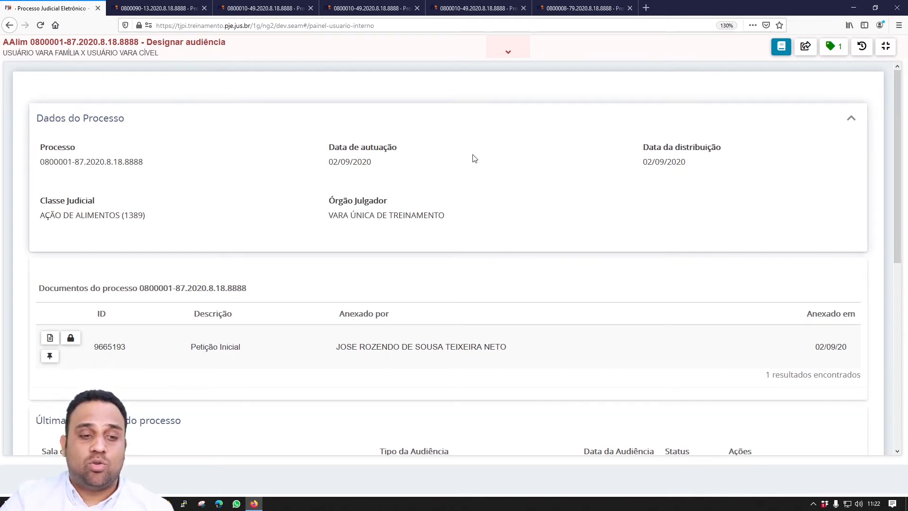
pyautogui.scroll(-2, 521, 192)
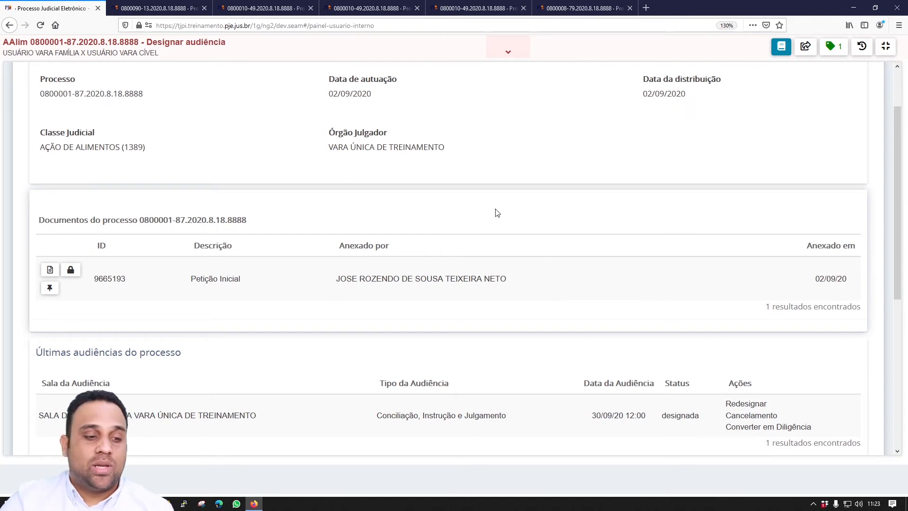
pyautogui.scroll(-2, 497, 213)
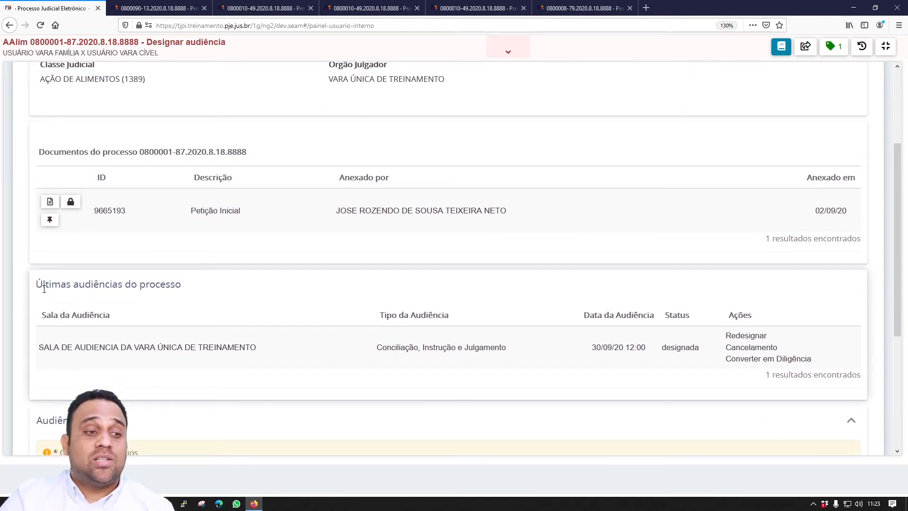
pyautogui.moveTo(36, 284); pyautogui.dragTo(182, 283)
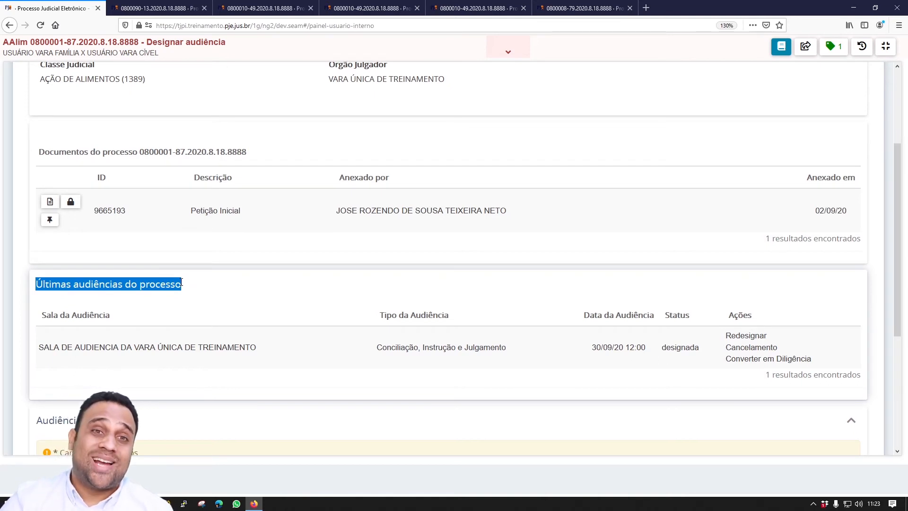
pyautogui.scroll(-2, 182, 283)
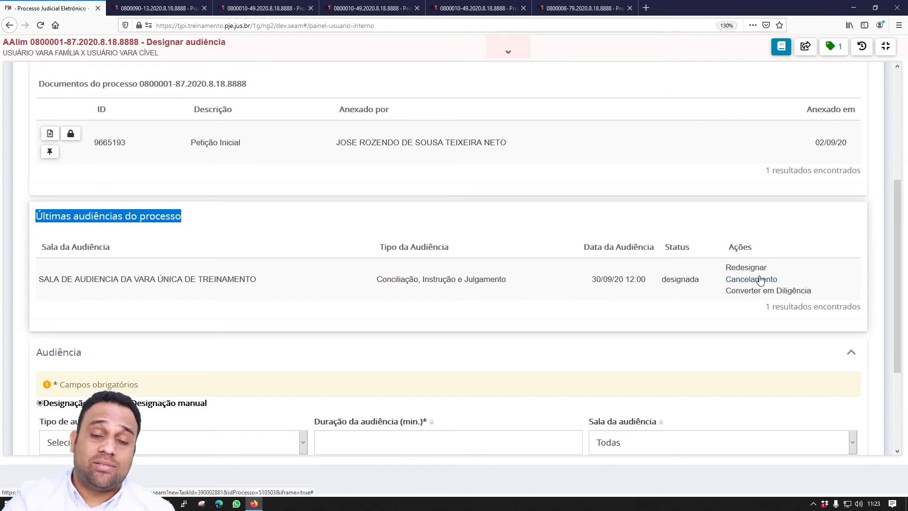
pyautogui.scroll(-3, 760, 280)
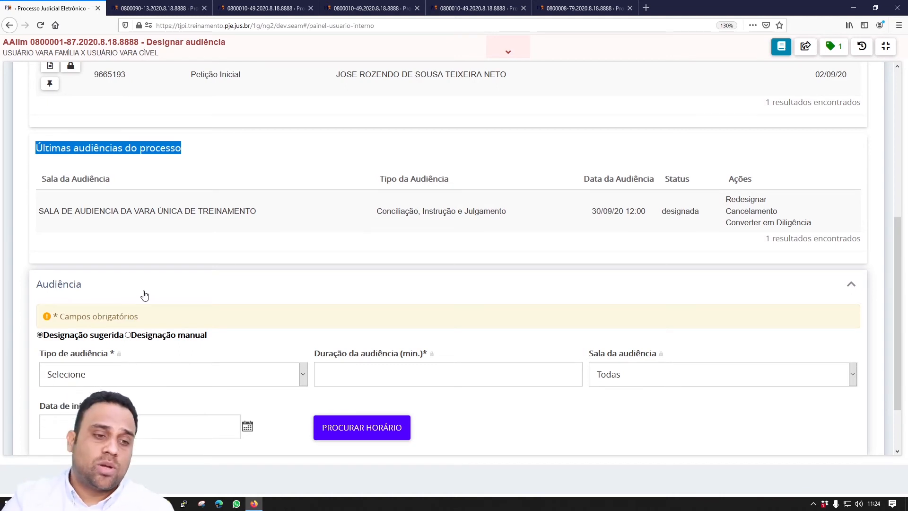
# - Choose manual designation and set the hearing type to Instrução e Julgamento
pyautogui.click(128, 335)
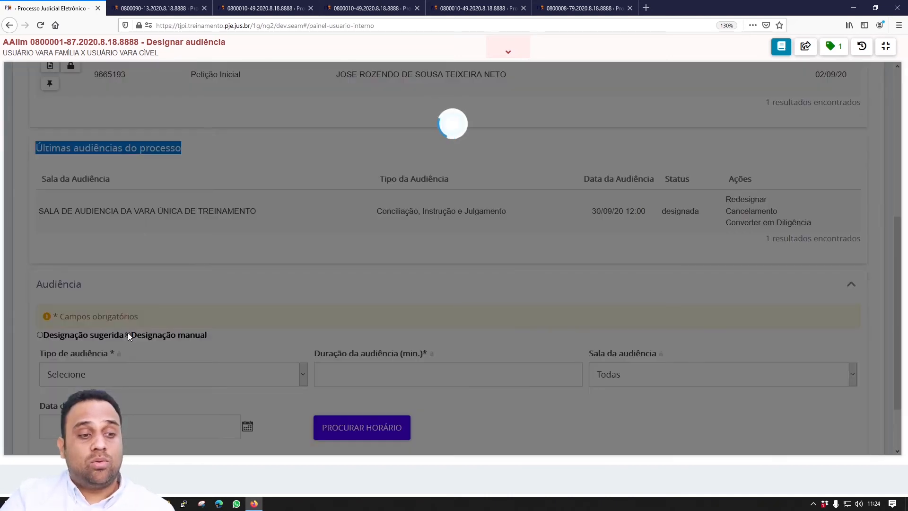
pyautogui.scroll(-2, 172, 324)
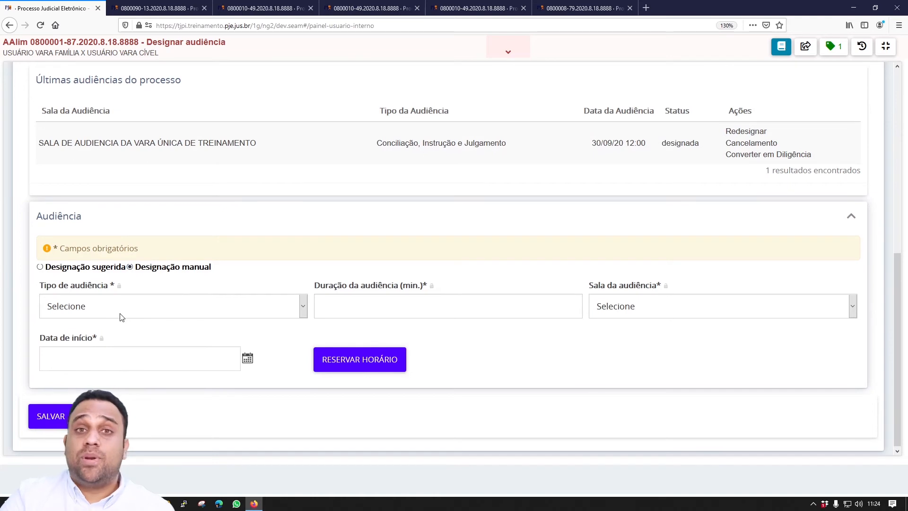
pyautogui.click(124, 310)
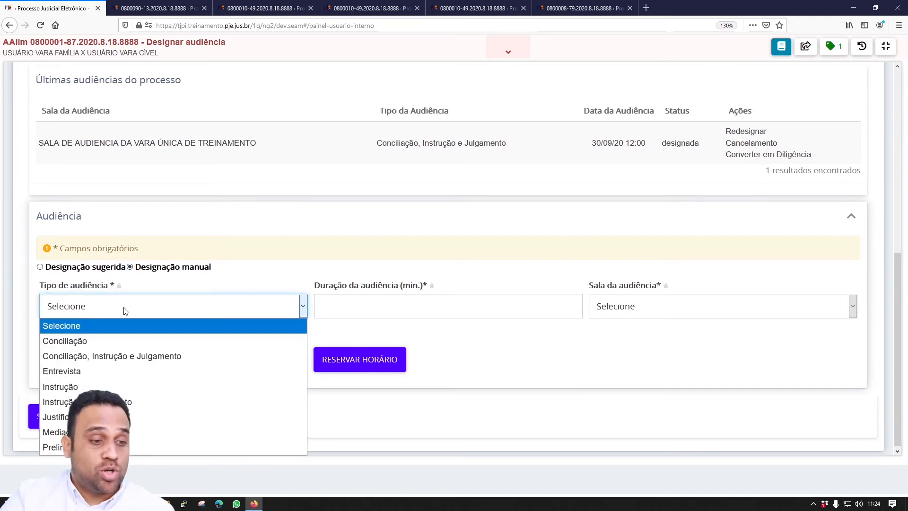
pyautogui.click(146, 400)
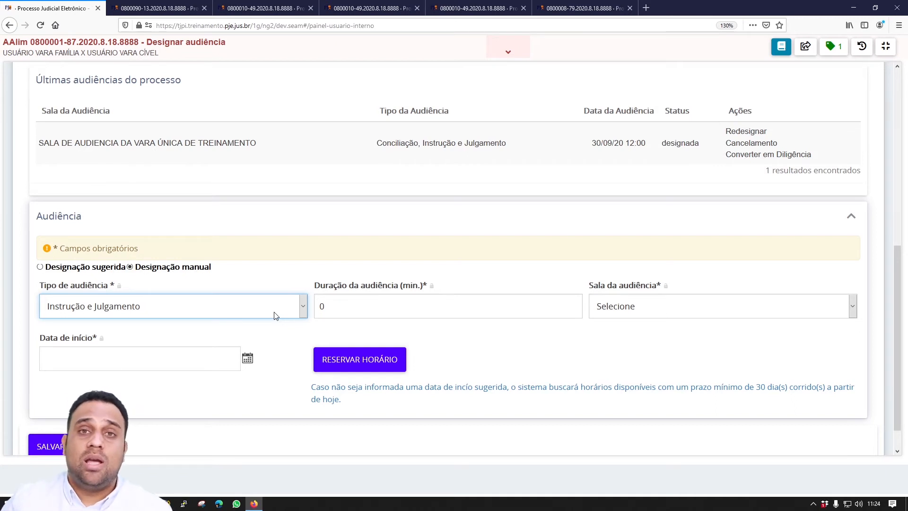
# - Set the duration to 90 minutes and select the Vara Única de Treinamento hearing room
pyautogui.doubleClick(315, 305)
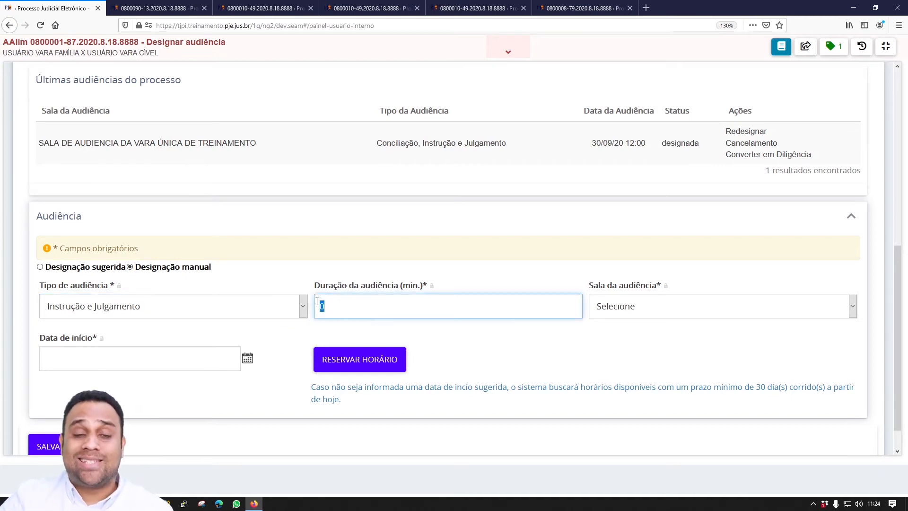
pyautogui.write('90')
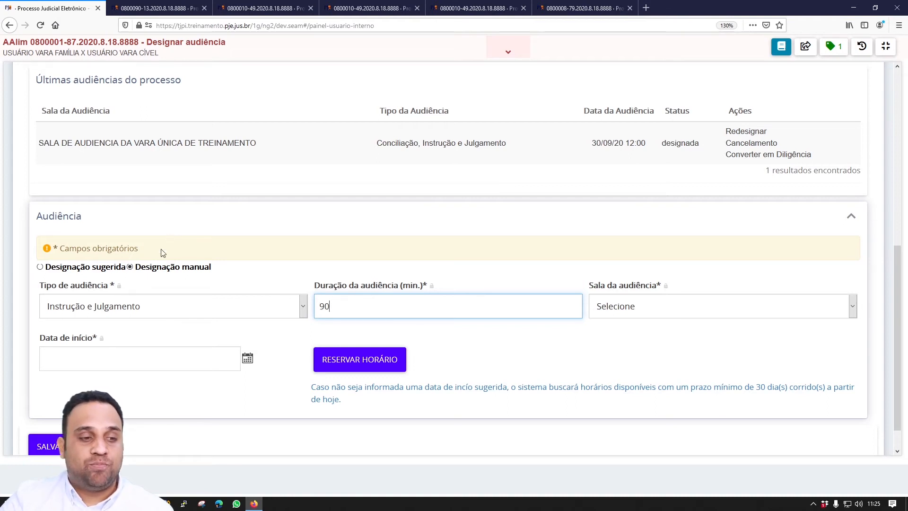
pyautogui.click(620, 310)
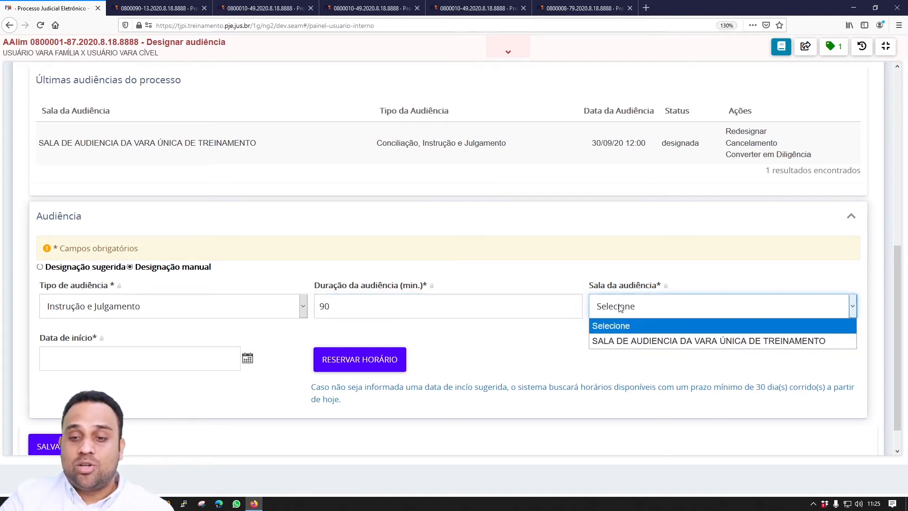
pyautogui.click(627, 341)
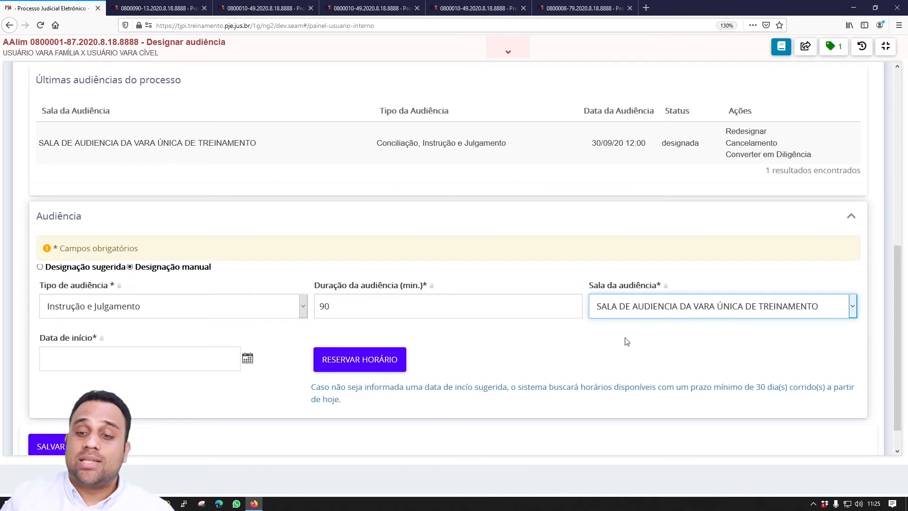
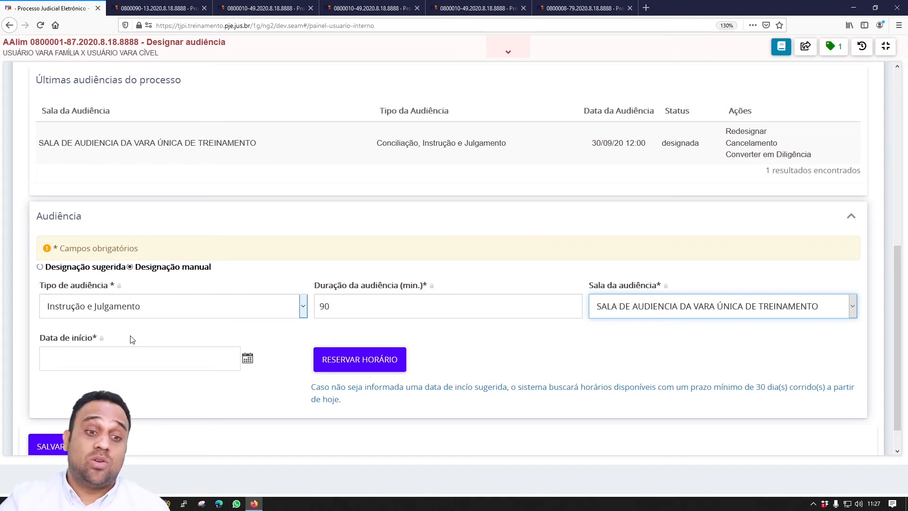
# - Set the hearing start to 30/11/2020 at 08:00 and request the room reservation
pyautogui.click(245, 359)
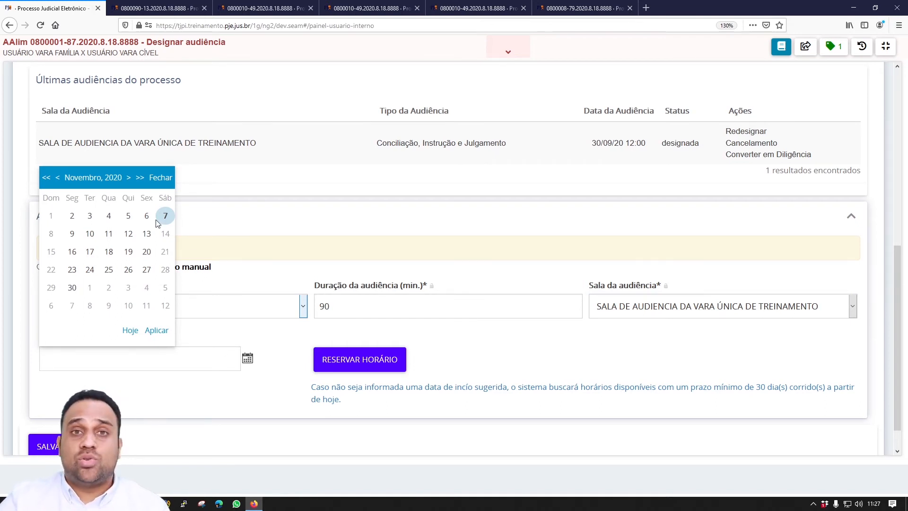
pyautogui.click(71, 287)
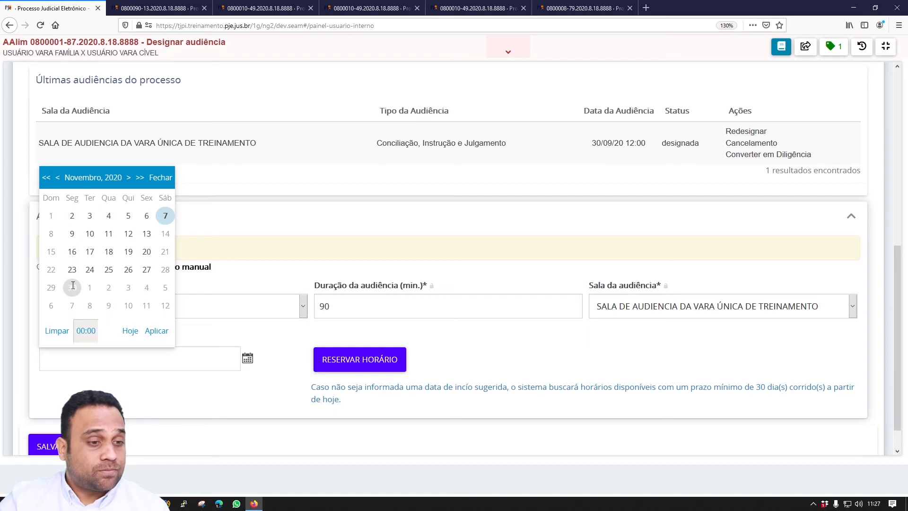
pyautogui.click(80, 332)
pyautogui.click(102, 242)
pyautogui.click(102, 242)
pyautogui.click(102, 241)
pyautogui.click(102, 242)
pyautogui.click(101, 242)
pyautogui.click(102, 242)
pyautogui.click(102, 242)
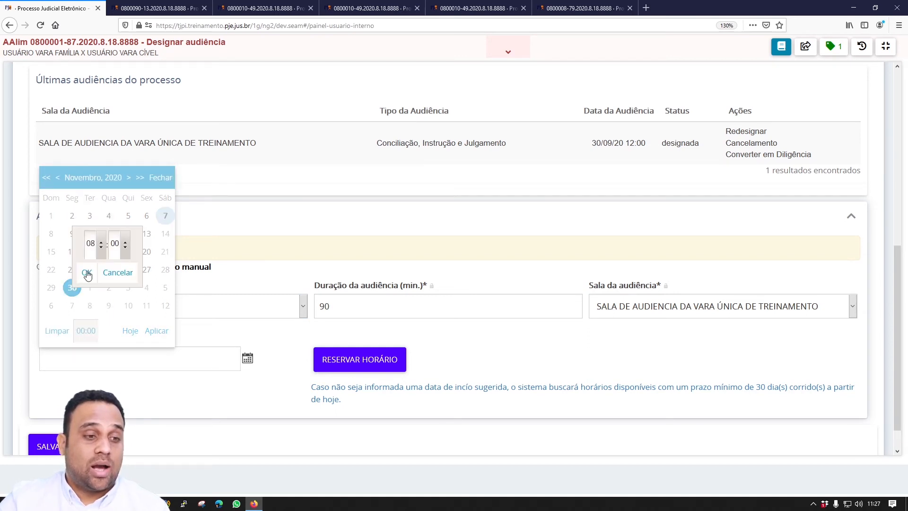
pyautogui.click(87, 273)
pyautogui.click(156, 332)
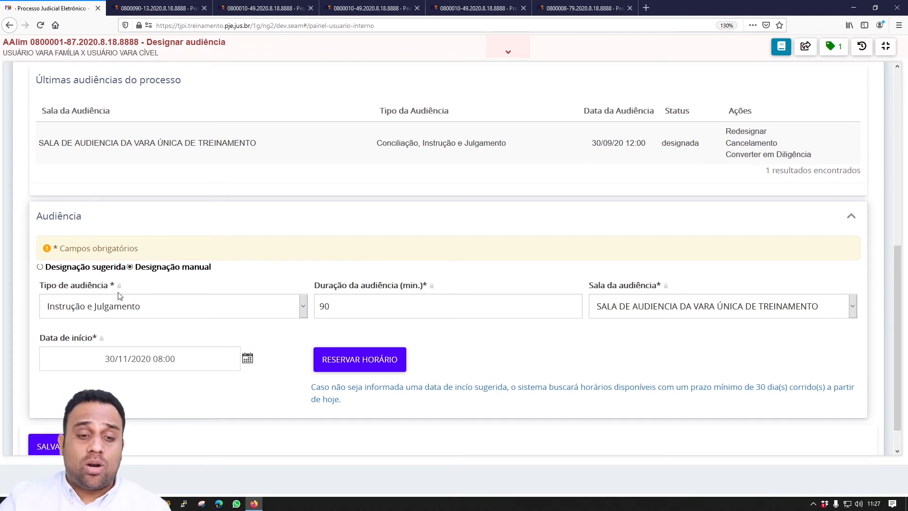
pyautogui.click(350, 361)
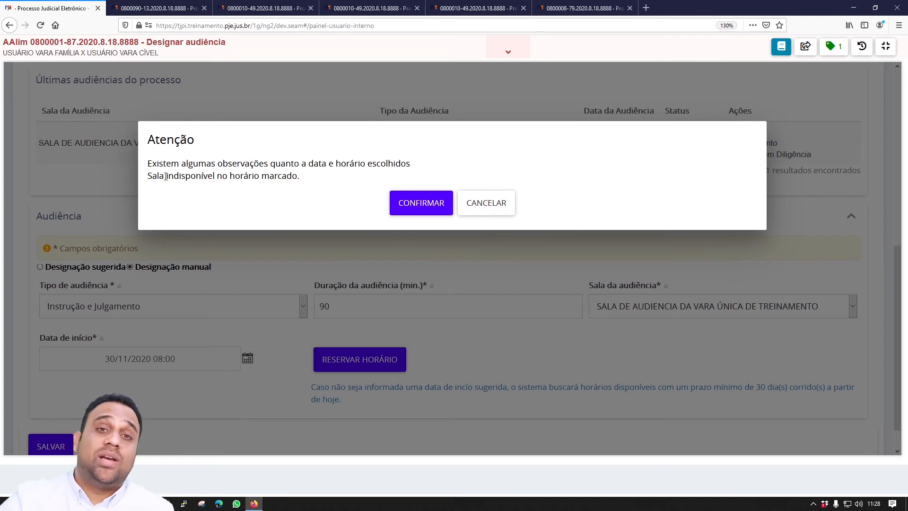
# - Confirm the reservation despite the room-unavailable warning and dismiss the success message
pyautogui.click(412, 209)
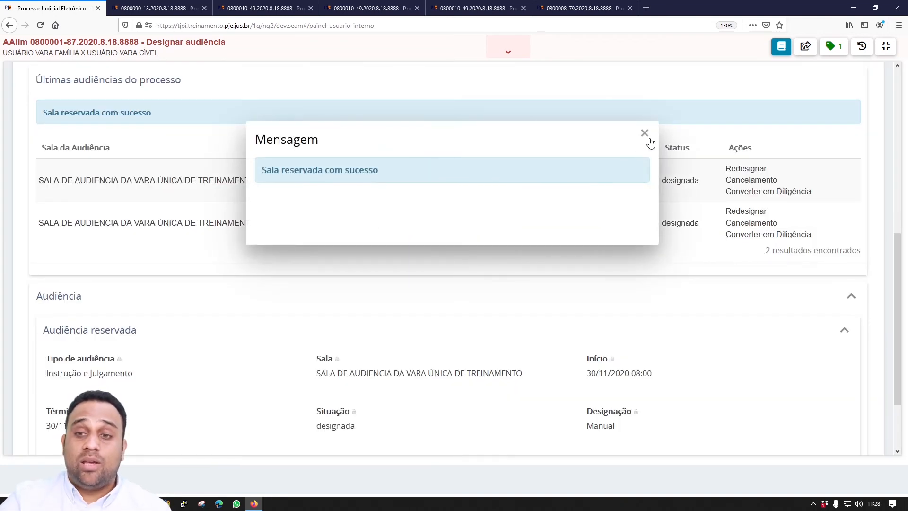
pyautogui.click(645, 132)
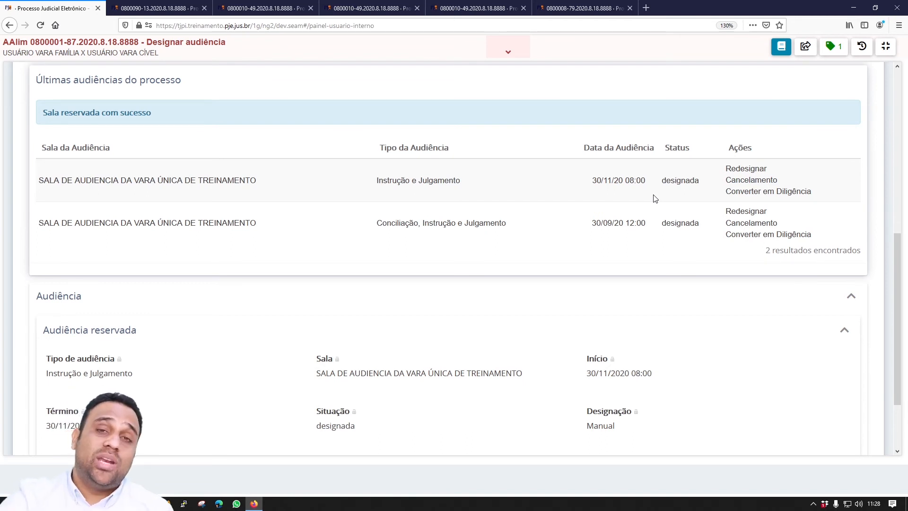
# - Redesignate the 30/11/20 hearing and click into the redesignation reason field
pyautogui.click(747, 167)
pyautogui.scroll(-5, 750, 168)
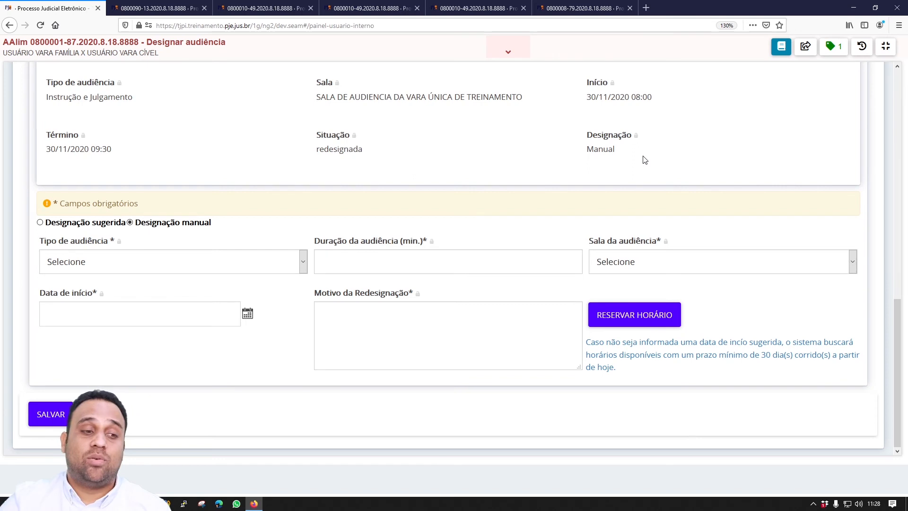
pyautogui.click(481, 318)
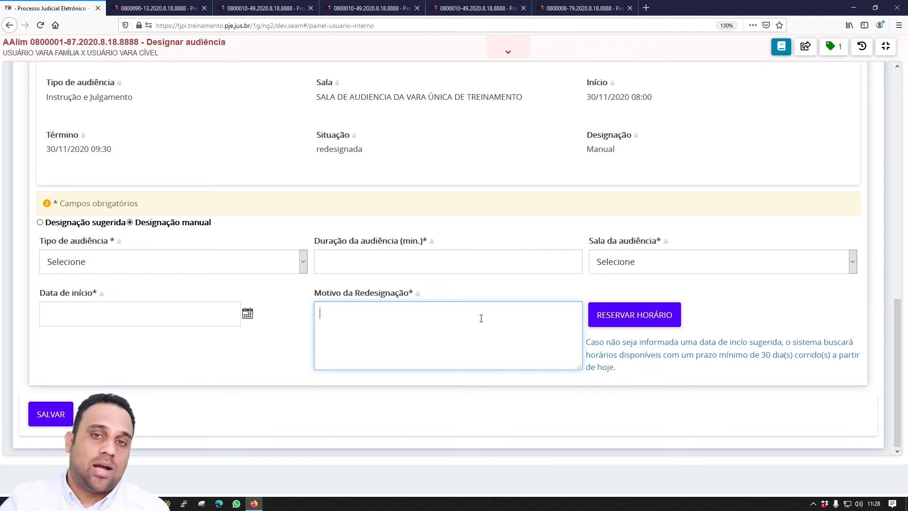
pyautogui.scroll(4, 481, 318)
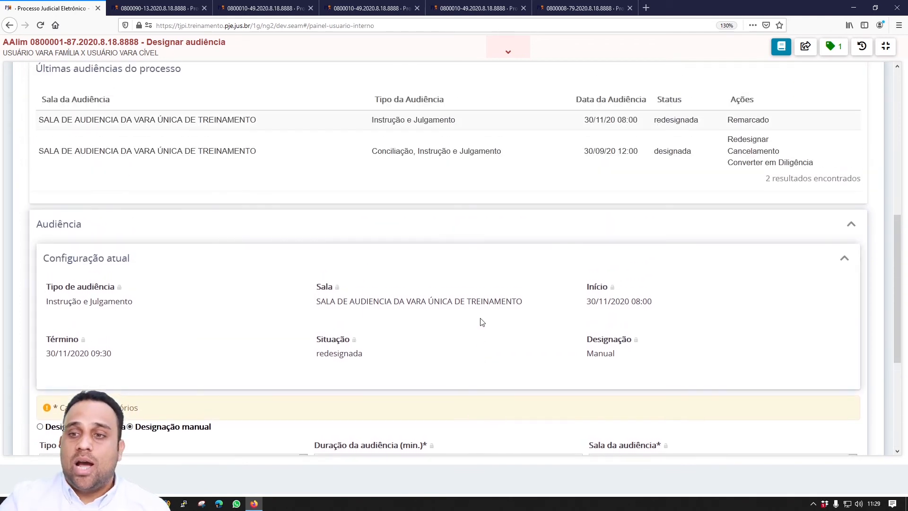
# - Open the cancellation form for the 30/09/20 hearing and click into its cancellation reason
pyautogui.click(746, 150)
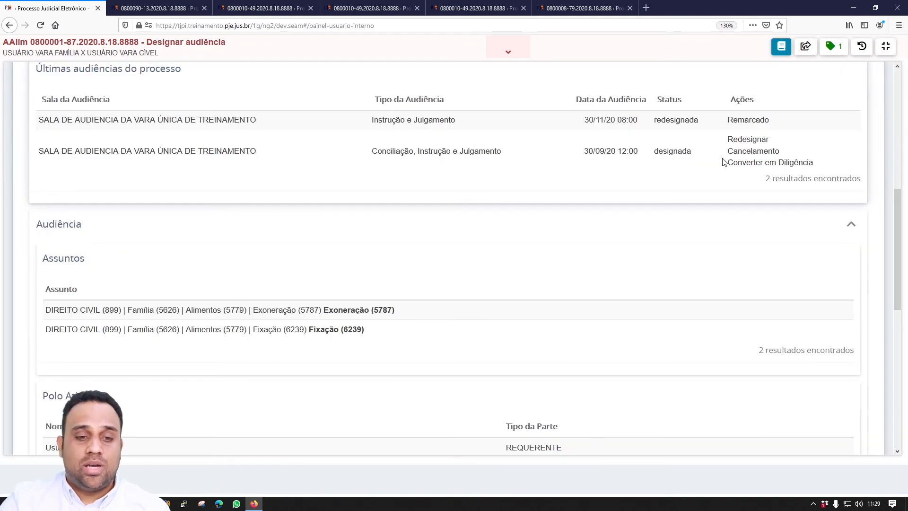
pyautogui.scroll(-2, 712, 170)
pyautogui.scroll(-7, 710, 175)
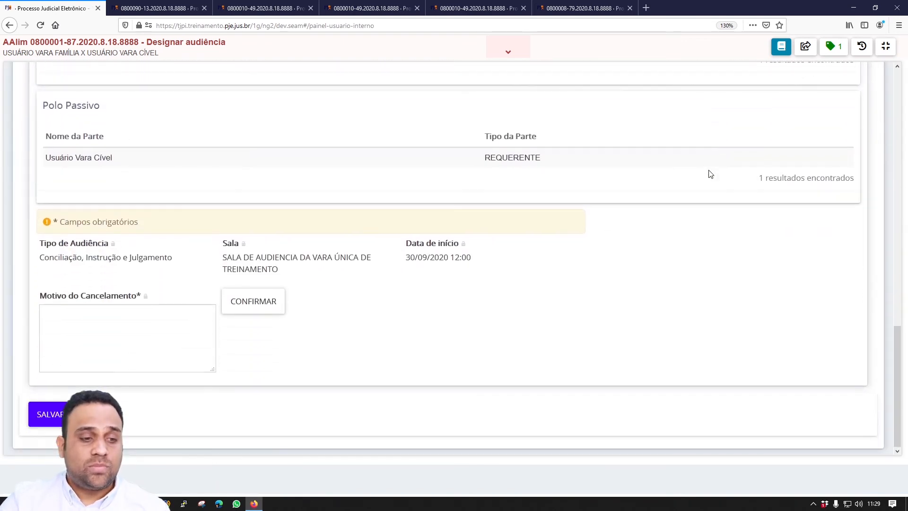
pyautogui.click(161, 352)
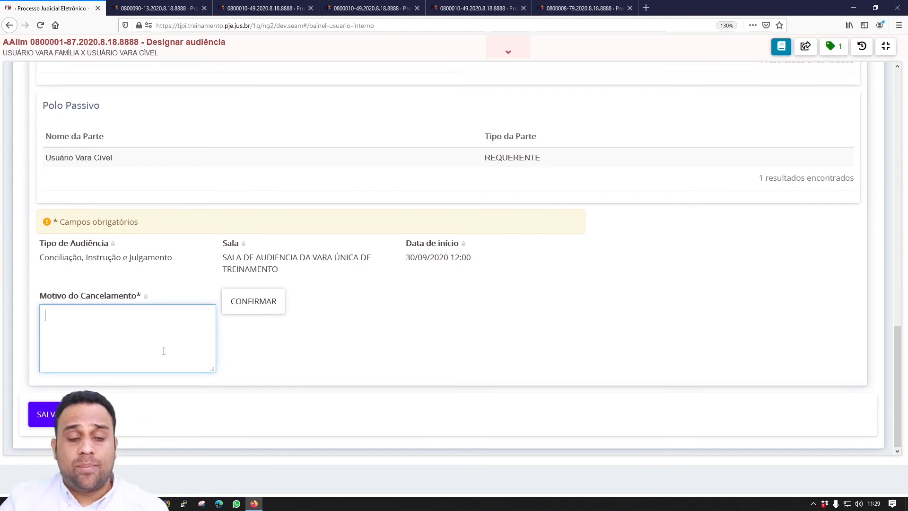
pyautogui.scroll(13, 366, 332)
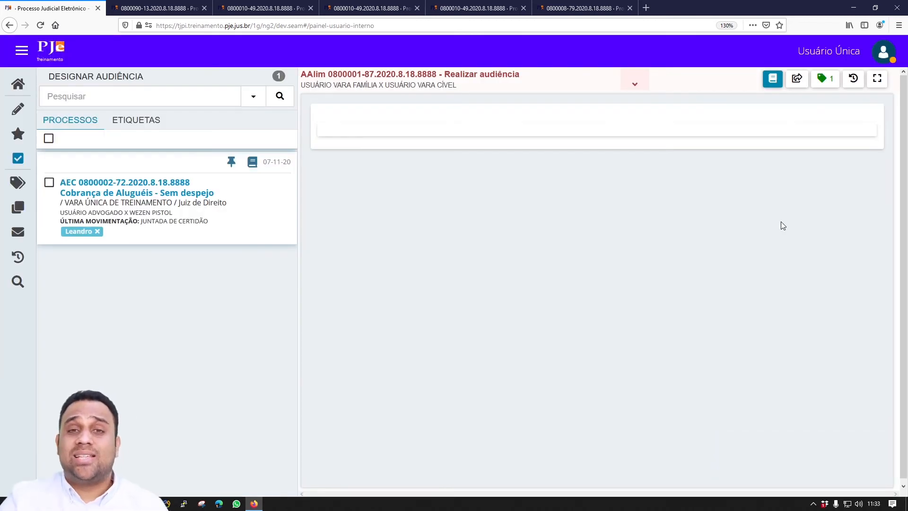
# - Forward the process to Minutar ata de audiência and expand the task panel
pyautogui.click(797, 79)
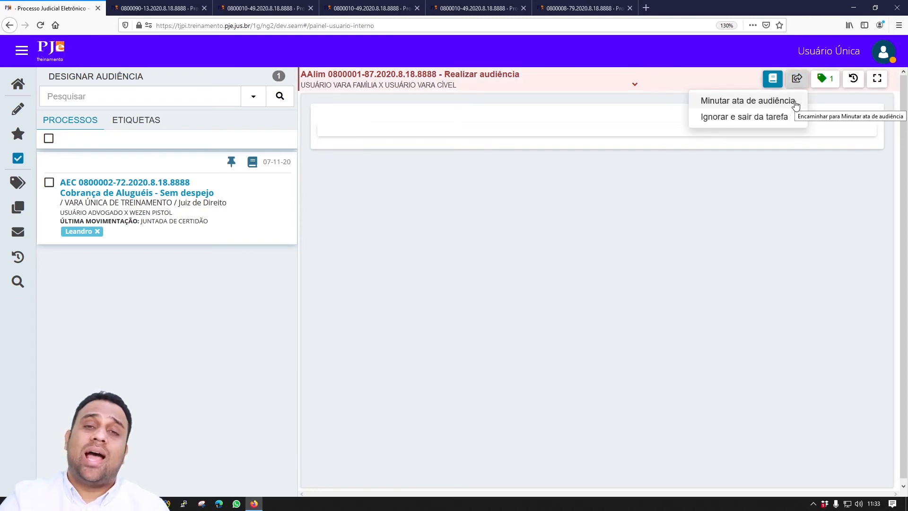
pyautogui.click(748, 101)
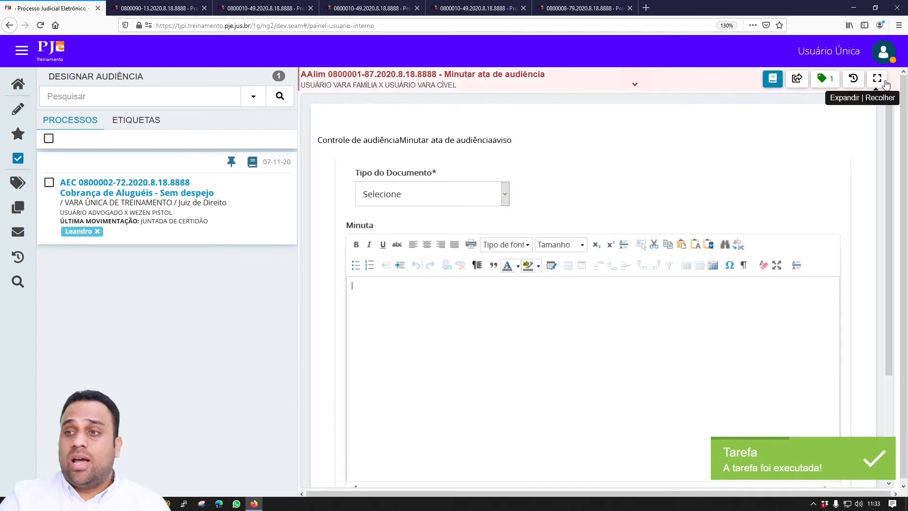
pyautogui.click(877, 78)
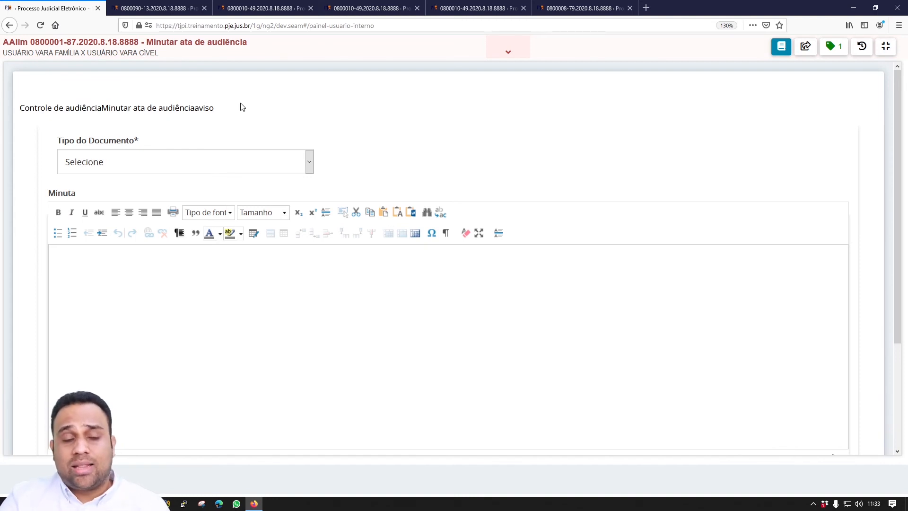
# - Set the document type to Ata da Audiência and list the available templates
pyautogui.click(197, 162)
pyautogui.click(203, 178)
pyautogui.press('Down')
pyautogui.click(469, 168)
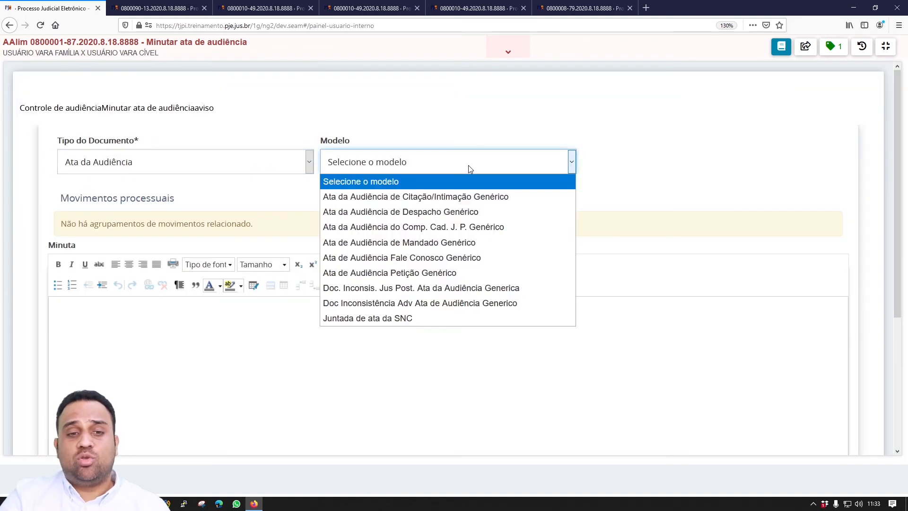
# - Apply the Juntada de ata da SNC template and review its certificate text
pyautogui.click(499, 316)
pyautogui.scroll(-5, 407, 336)
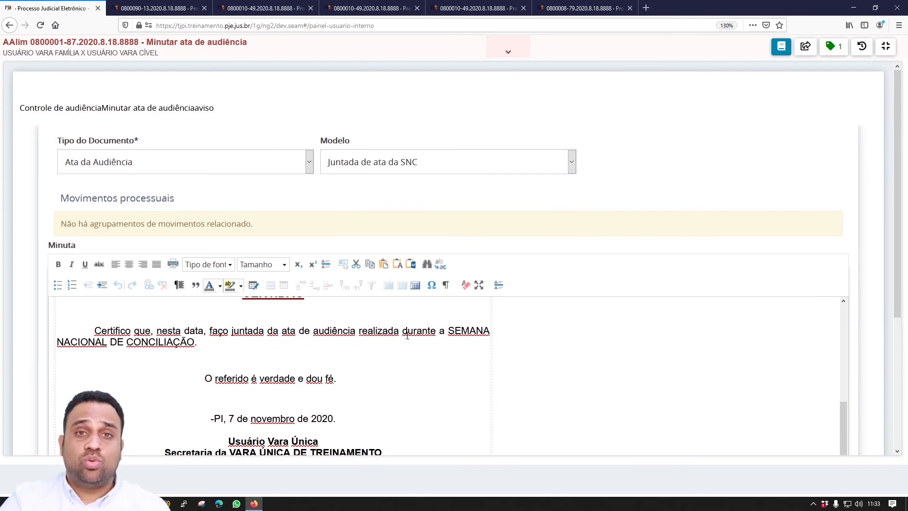
pyautogui.scroll(-4, 552, 327)
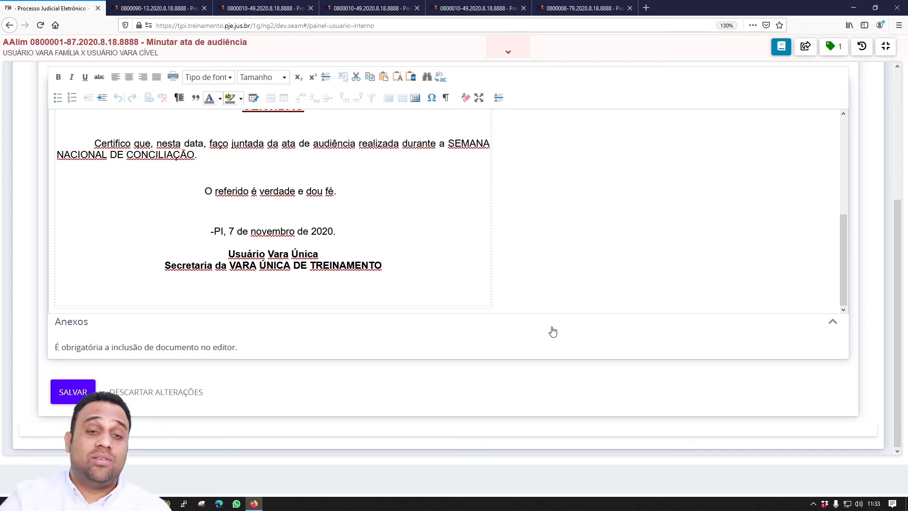
pyautogui.scroll(3, 539, 278)
pyautogui.scroll(6, 540, 278)
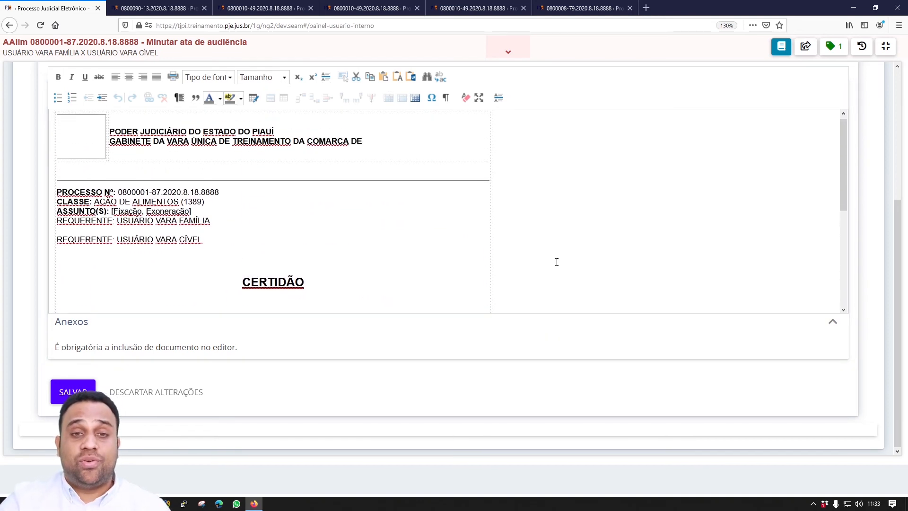
pyautogui.scroll(-3, 429, 187)
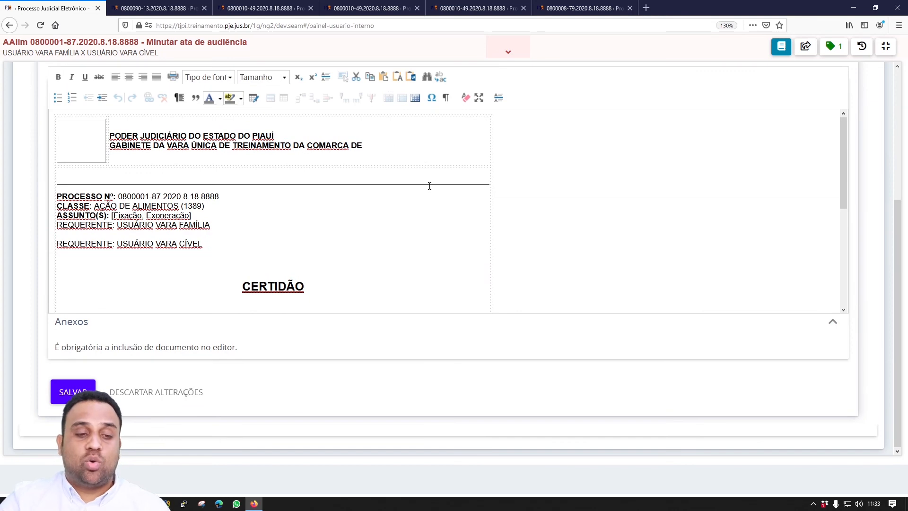
# - Save the drafted hearing minutes and return to the top of the form
pyautogui.click(75, 390)
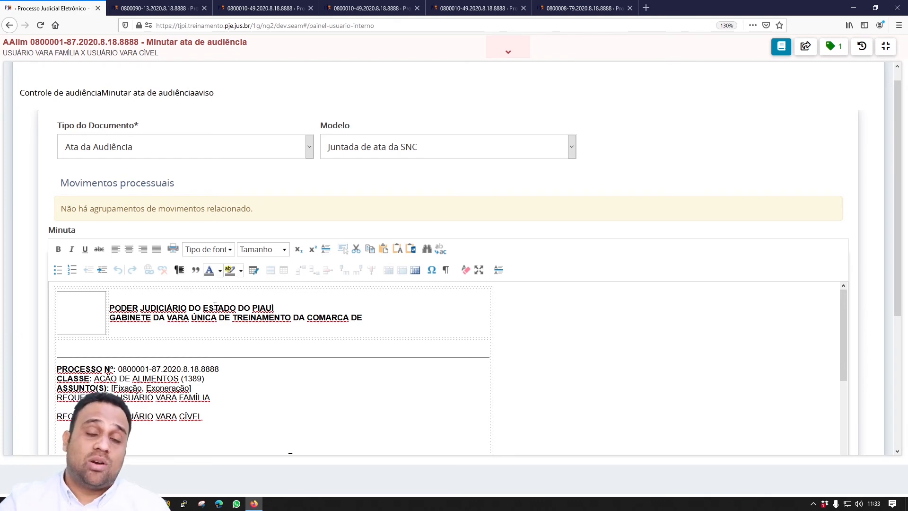
pyautogui.scroll(-10, 215, 305)
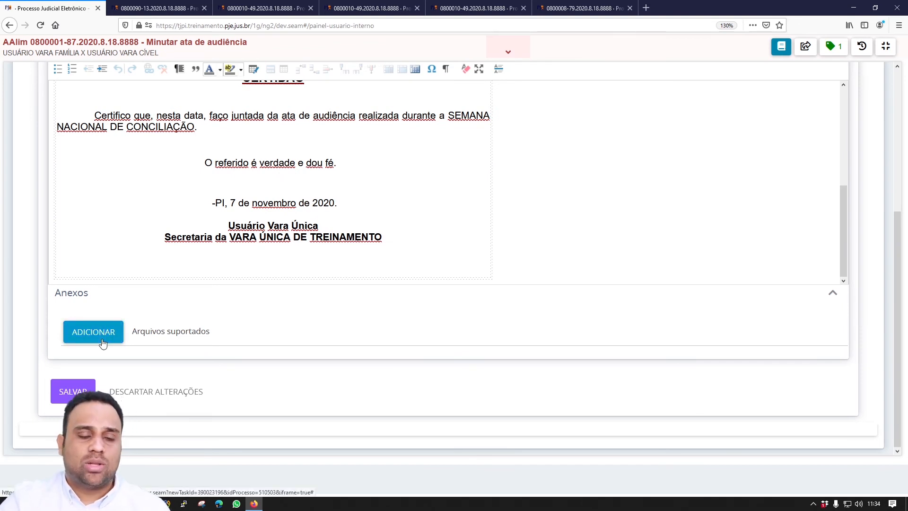
pyautogui.scroll(3, 420, 293)
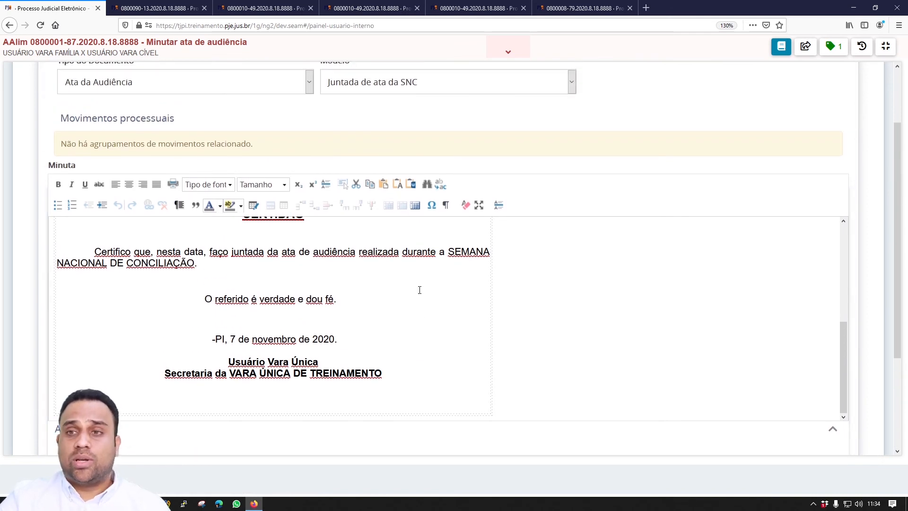
pyautogui.scroll(6, 419, 290)
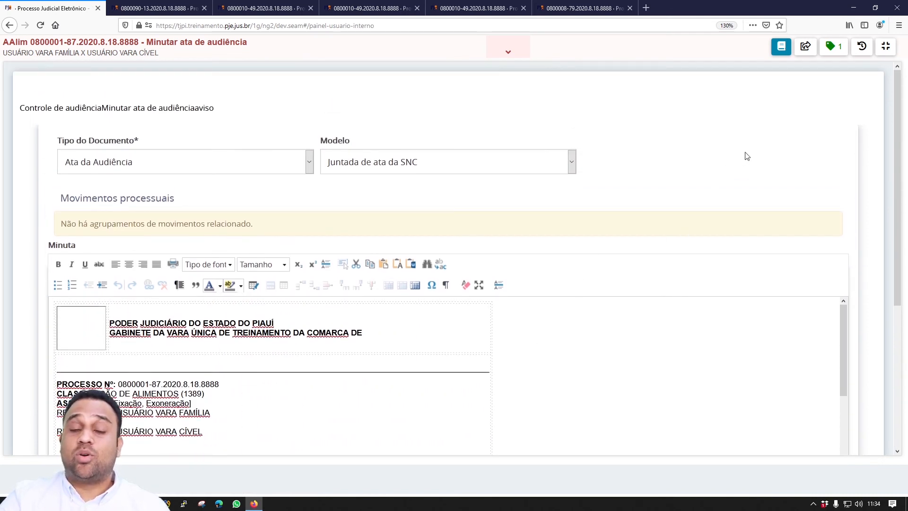
# - Move to Informar dados da audiência and mark the hearing held by Usuário Vara Única
pyautogui.click(805, 49)
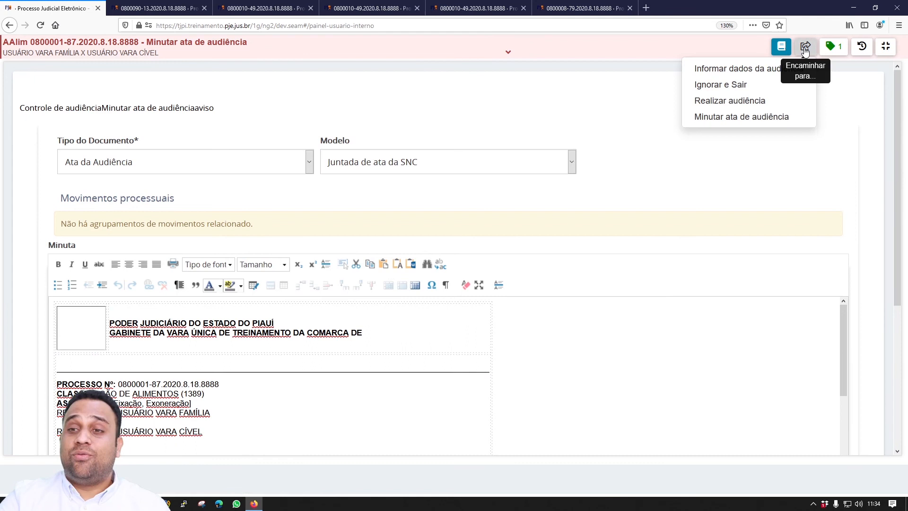
pyautogui.click(790, 70)
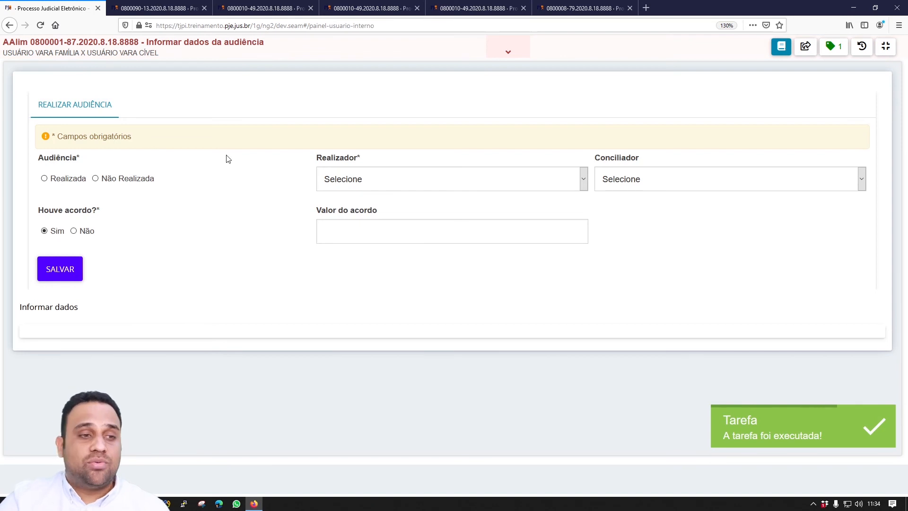
pyautogui.click(45, 178)
pyautogui.click(421, 181)
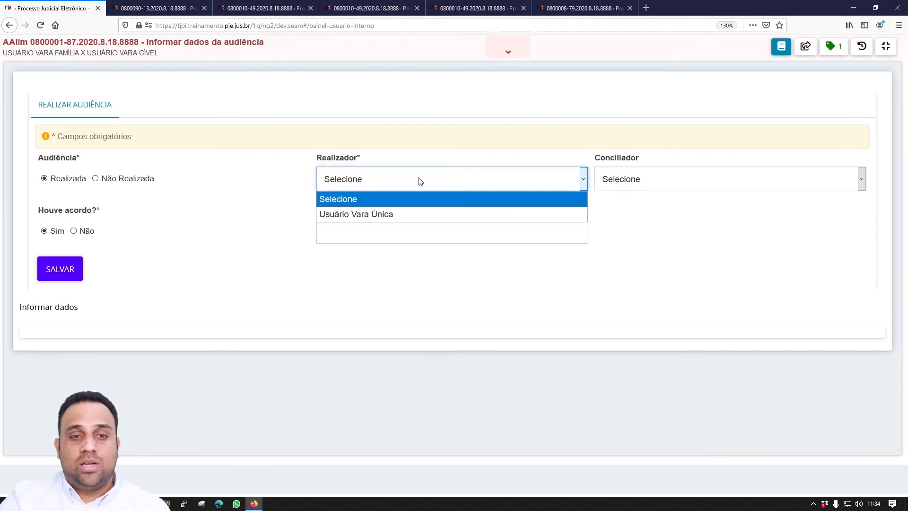
pyautogui.click(419, 214)
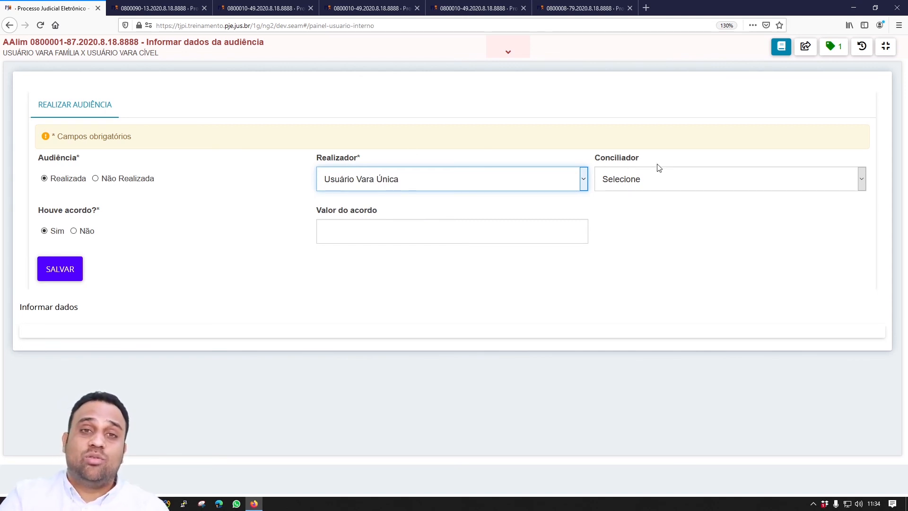
# - Leave the conciliator empty, enter agreement value 4.545,45 and save the hearing details
pyautogui.click(669, 177)
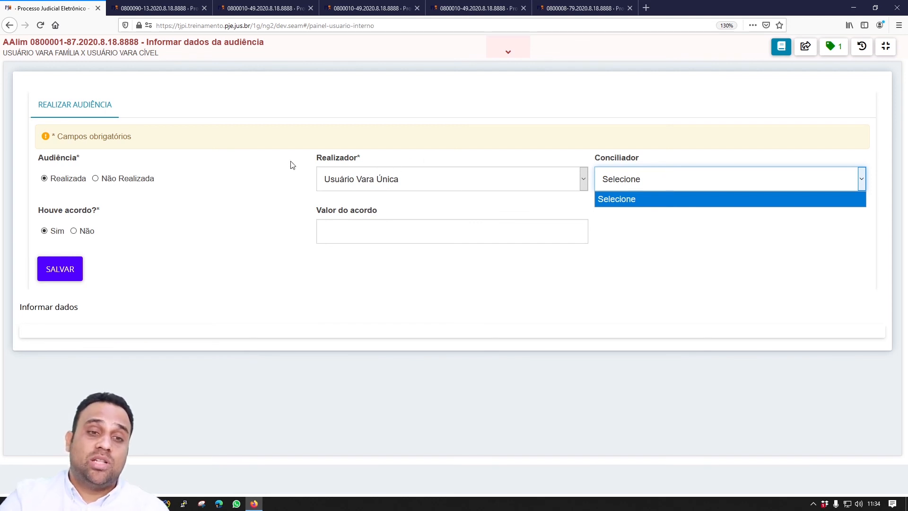
pyautogui.click(629, 188)
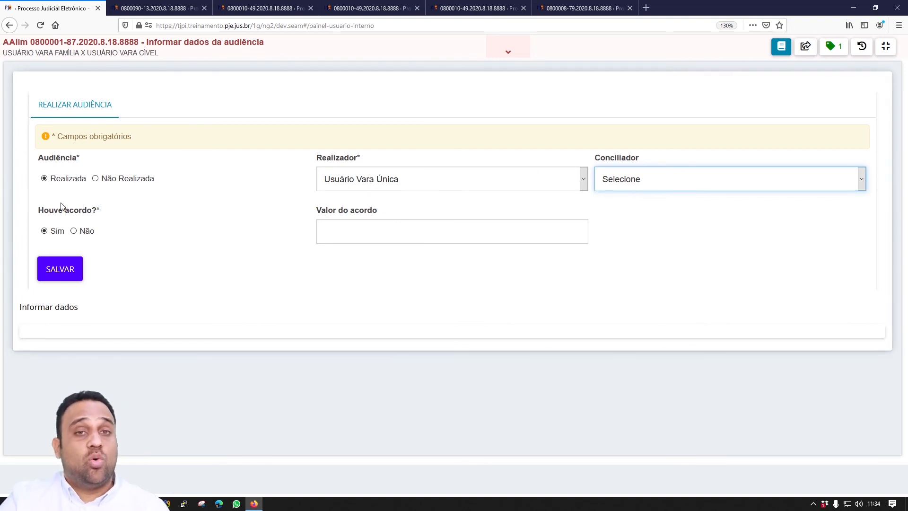
pyautogui.click(400, 232)
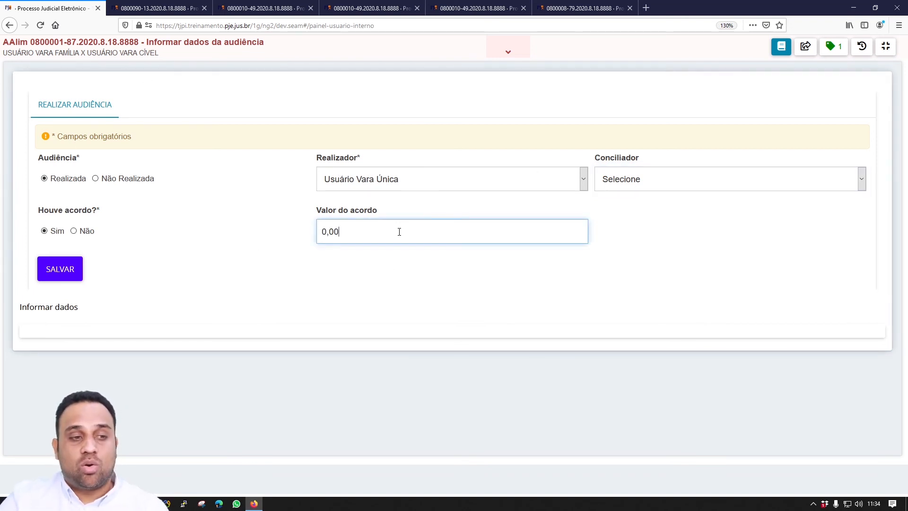
pyautogui.write('454545')
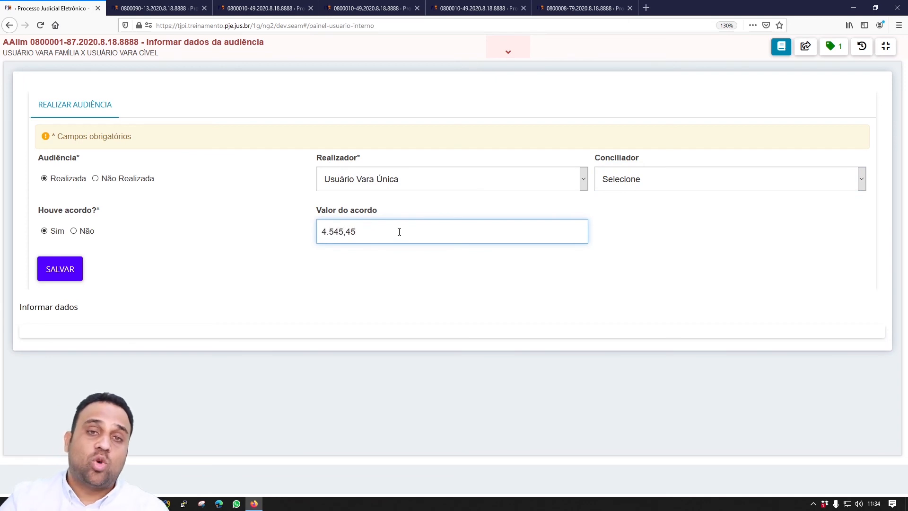
pyautogui.click(76, 271)
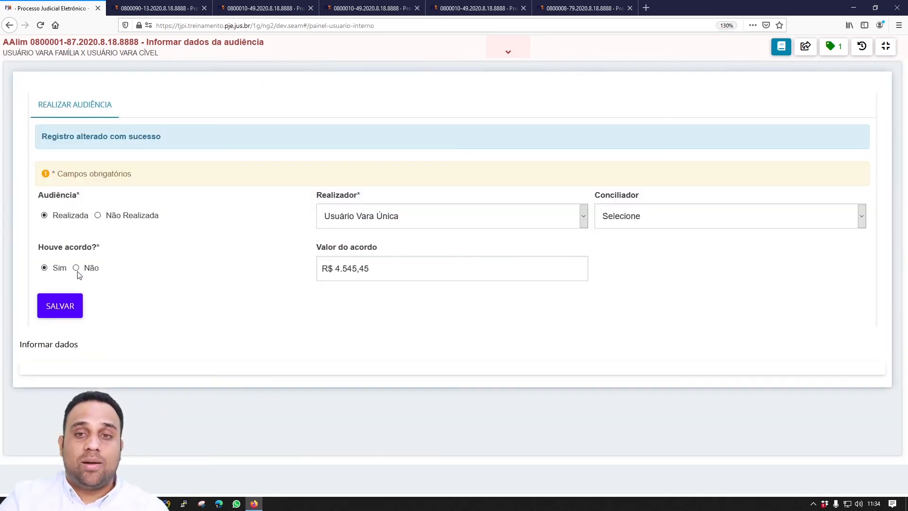
pyautogui.click(806, 45)
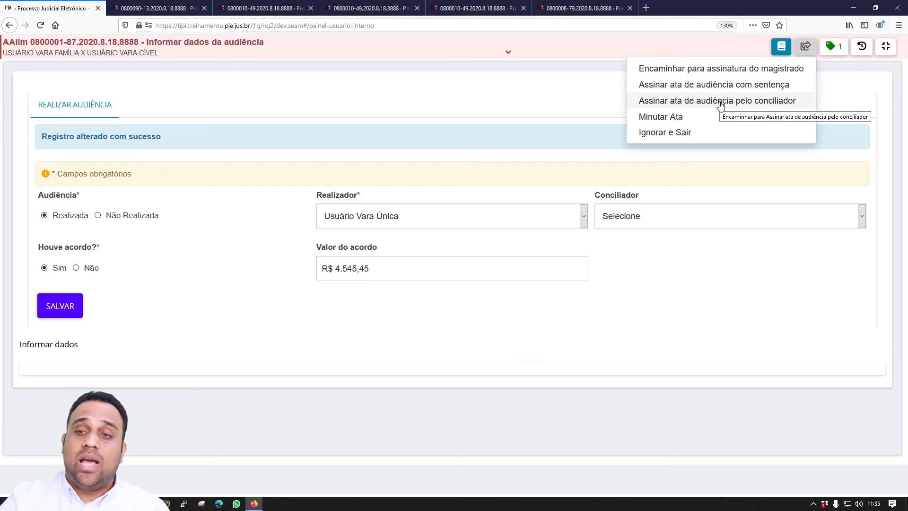
# - Forward the hearing minutes for the judge's signature and sign the document
pyautogui.click(734, 69)
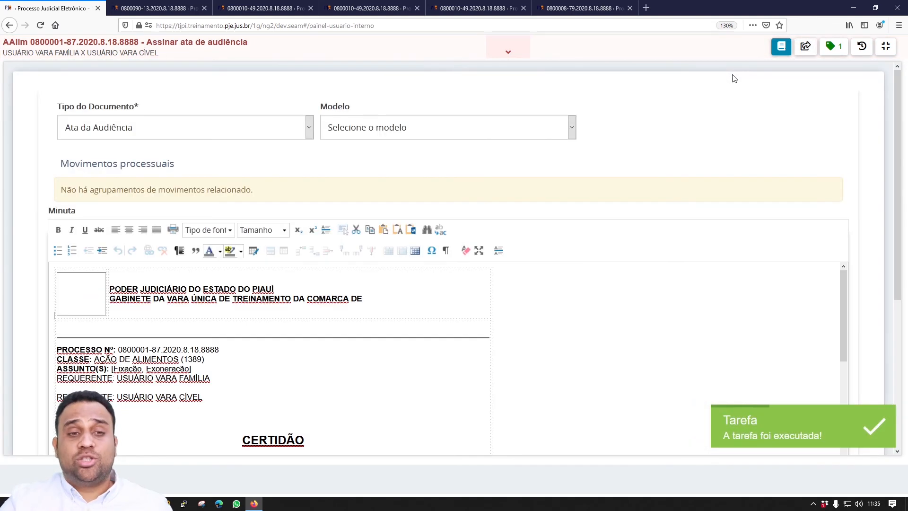
pyautogui.scroll(-2, 537, 158)
pyautogui.scroll(-8, 537, 158)
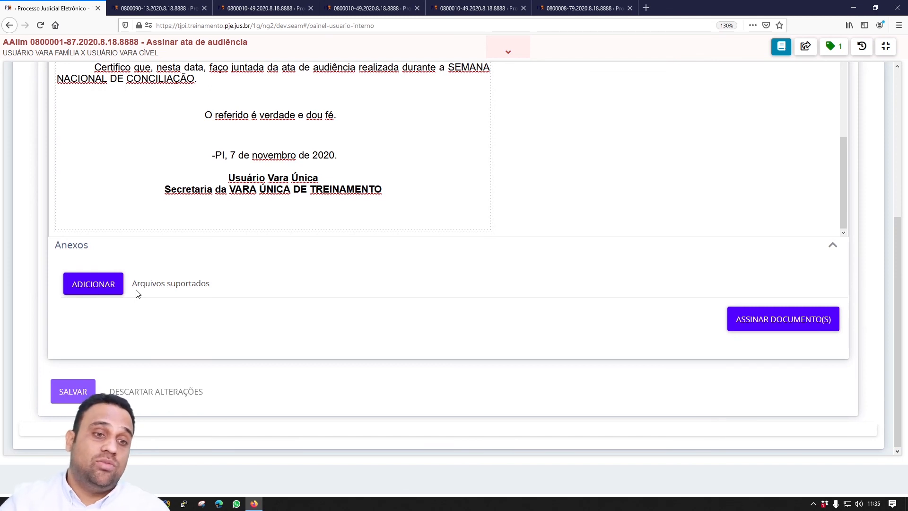
pyautogui.click(770, 321)
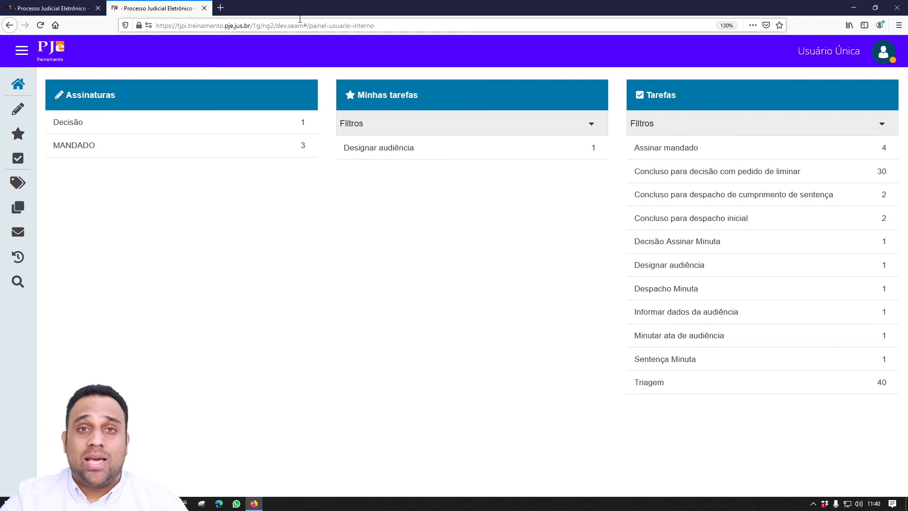
pyautogui.click(222, 8)
pyautogui.write('www.')
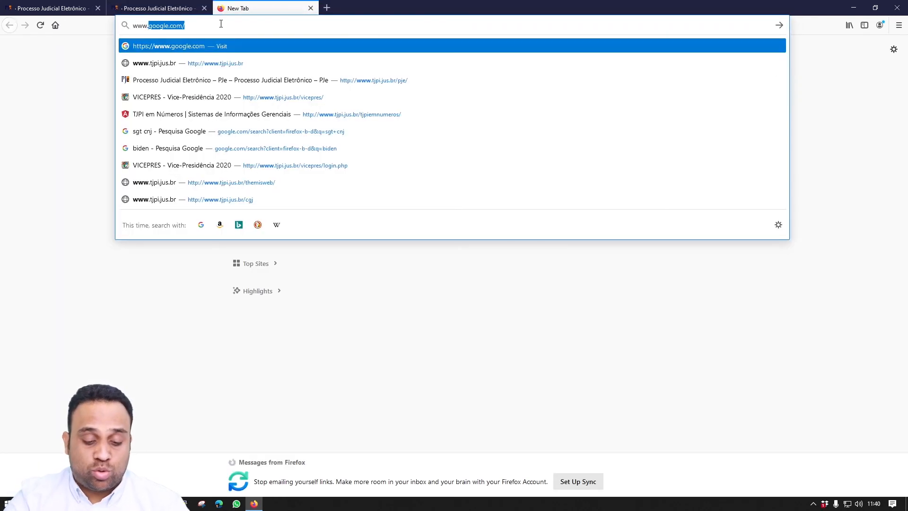
pyautogui.write('tjpi.jus.br/')
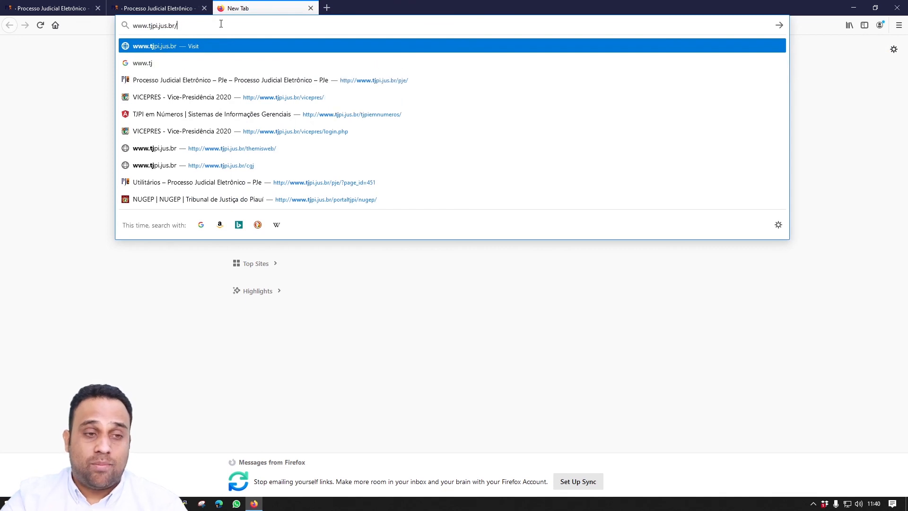
pyautogui.write('cgj')
pyautogui.press('Return')
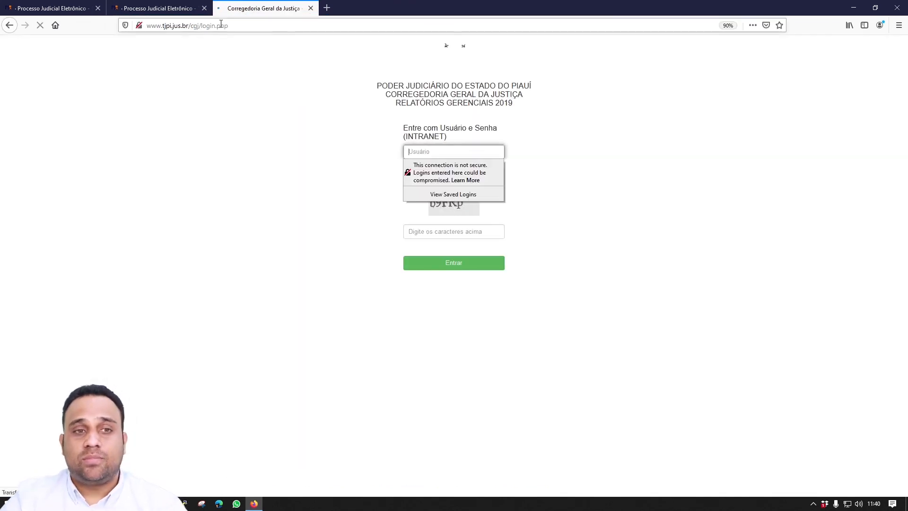
pyautogui.click(567, 155)
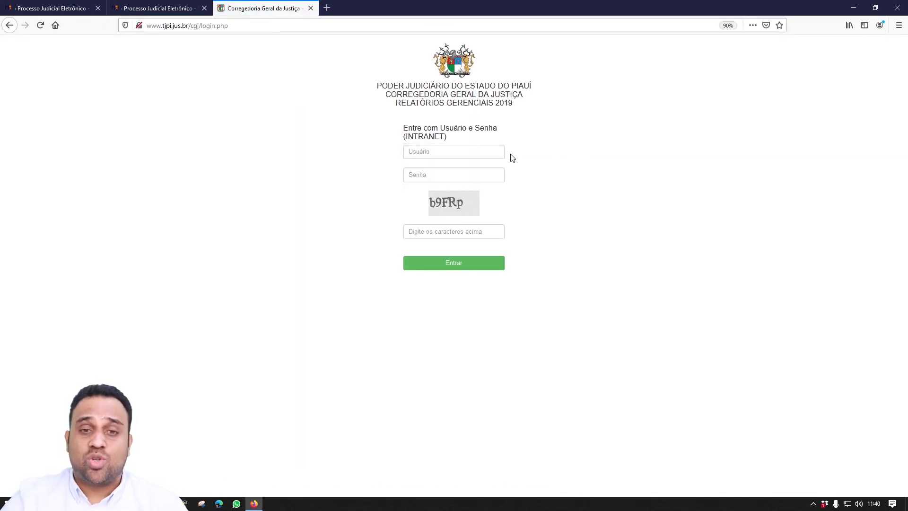
# - Log in with the username, account password and captcha characters
pyautogui.click(498, 149)
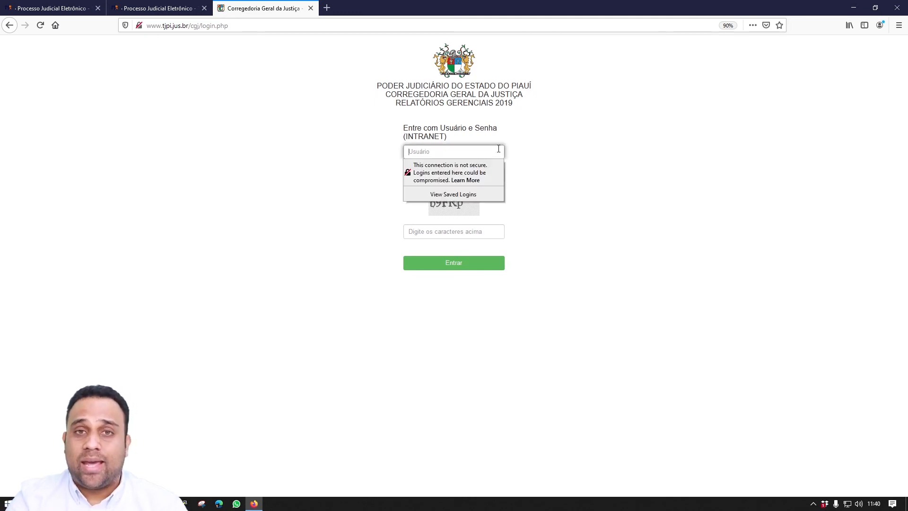
pyautogui.press('Tab')
pyautogui.write('••••••••')
pyautogui.press('Tab')
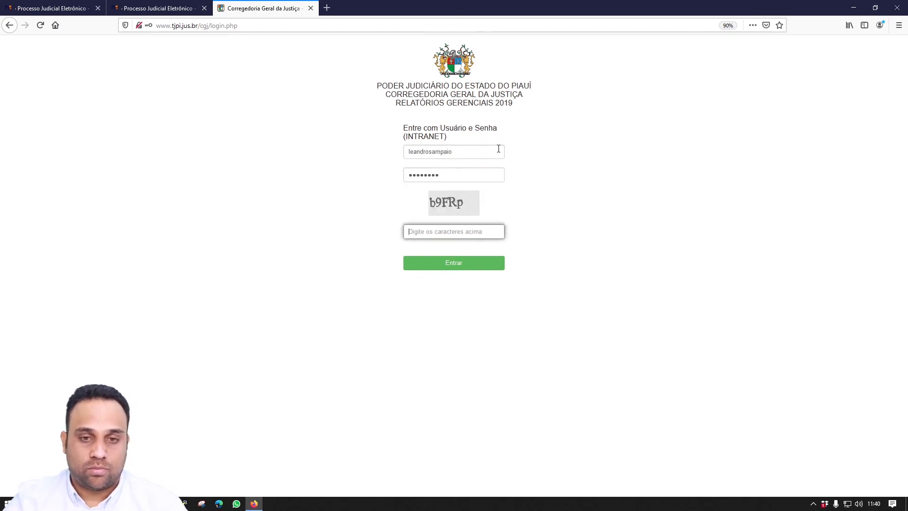
pyautogui.write('b9frp')
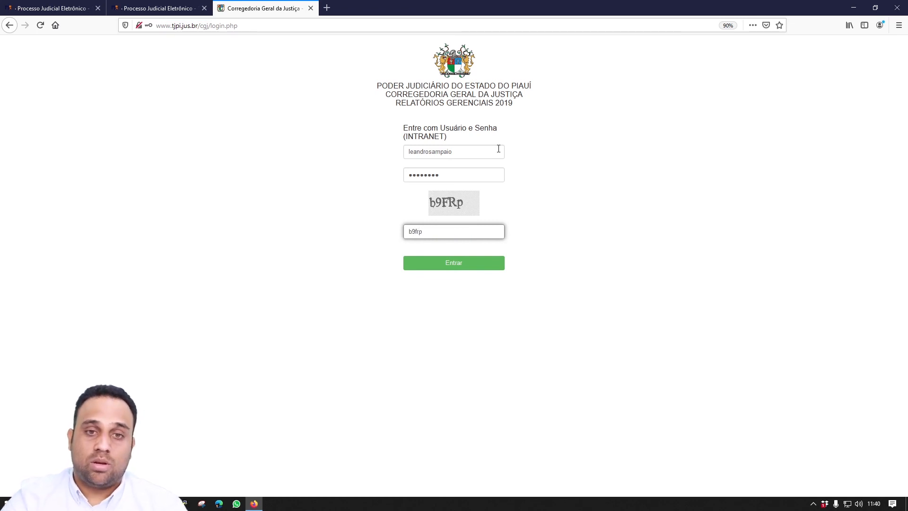
pyautogui.press('Return')
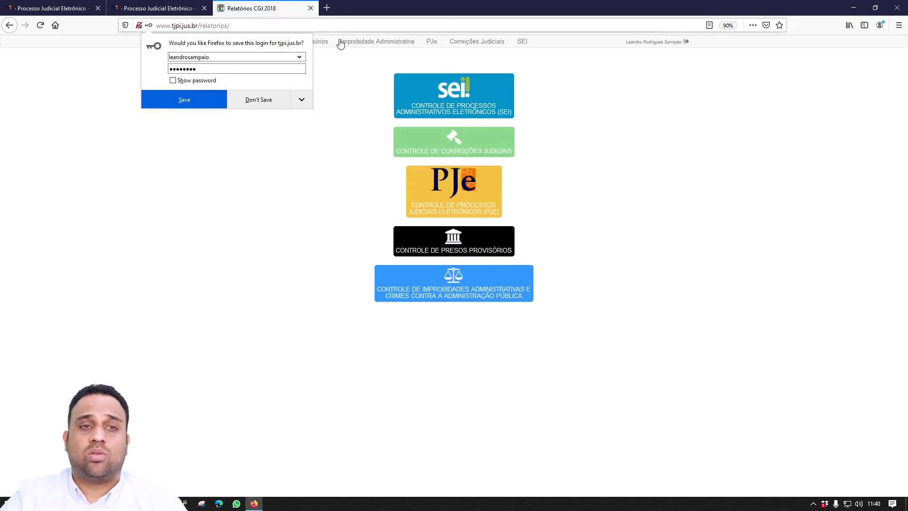
# - Decline saving the login, then load the PJe Controle de Processos Judiciais Eletrônicos report
pyautogui.click(279, 101)
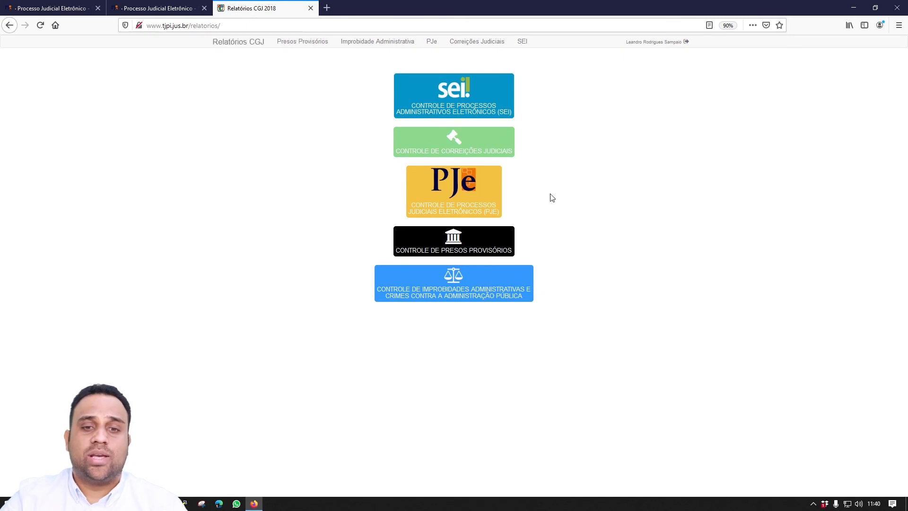
pyautogui.click(482, 192)
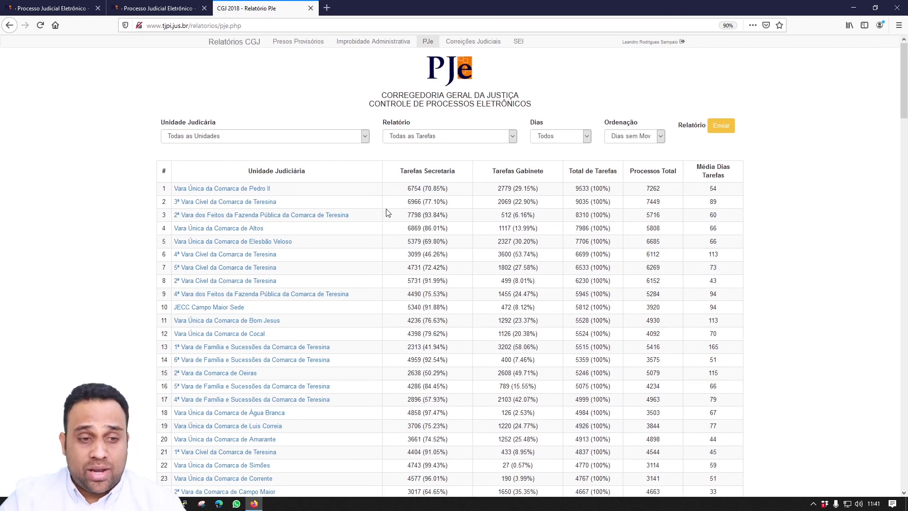
pyautogui.scroll(-2, 386, 214)
pyautogui.scroll(-4, 386, 213)
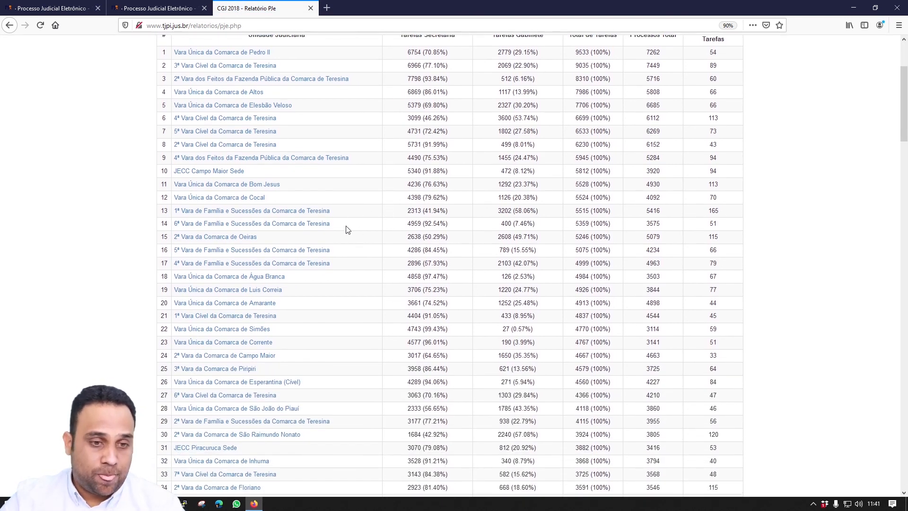
# - Open the Vara Única da Comarca de Luis Correia report and note its 1220 cabinet-task total
pyautogui.click(277, 293)
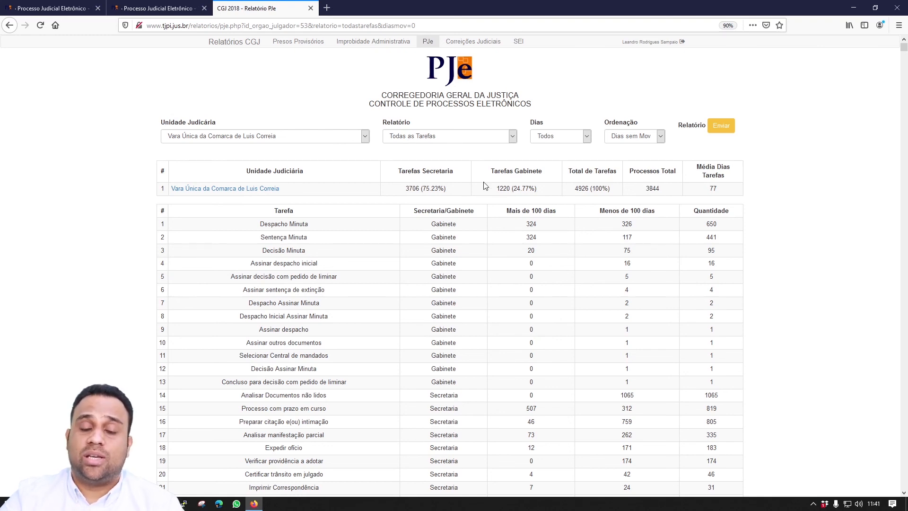
pyautogui.moveTo(500, 189); pyautogui.dragTo(508, 191)
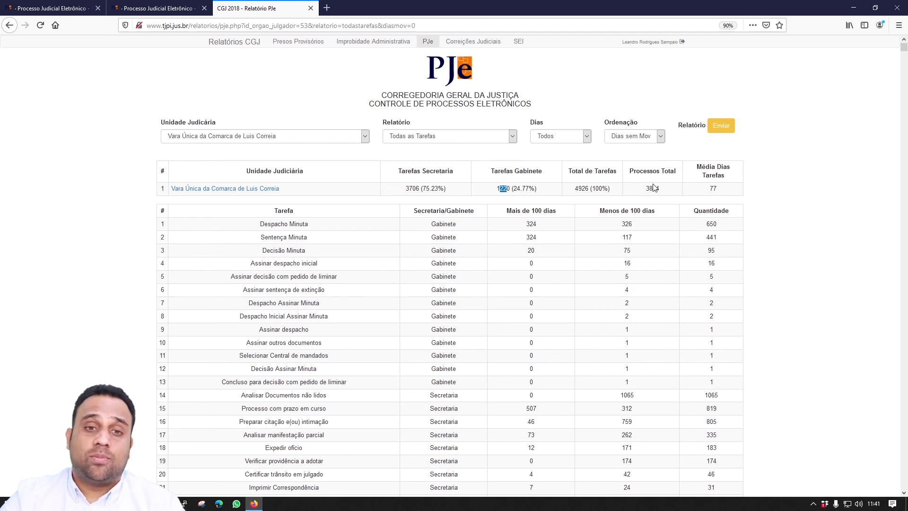
pyautogui.scroll(-2, 501, 197)
pyautogui.scroll(2, 499, 180)
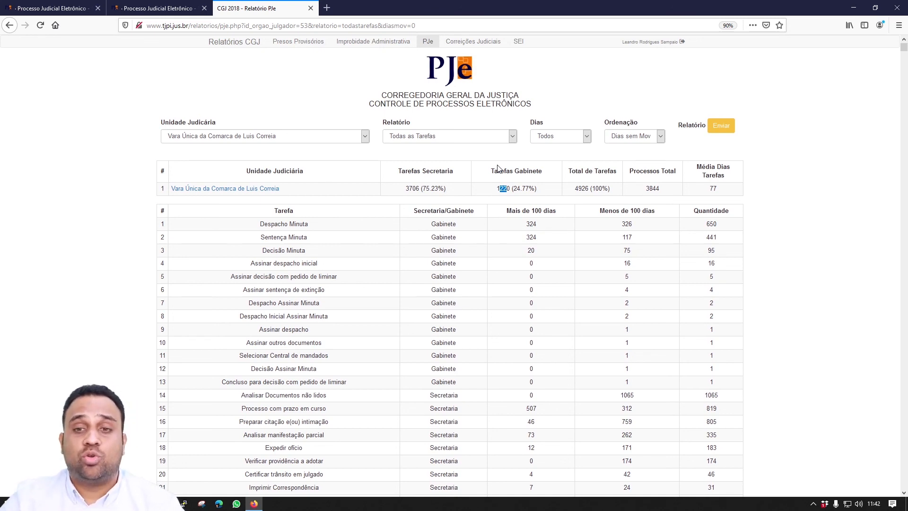
# - Generate the report with Relatório set to 'Tarefas de Gabinete'
pyautogui.click(454, 134)
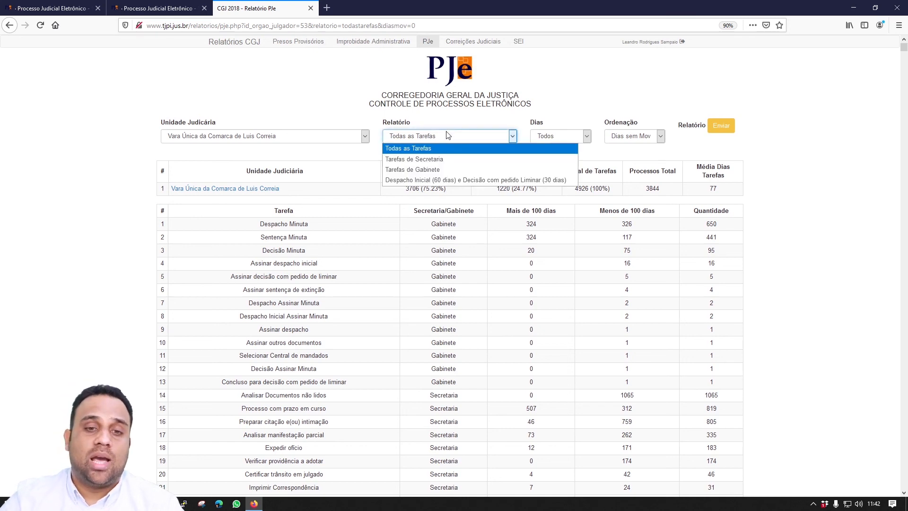
pyautogui.click(451, 171)
pyautogui.click(727, 127)
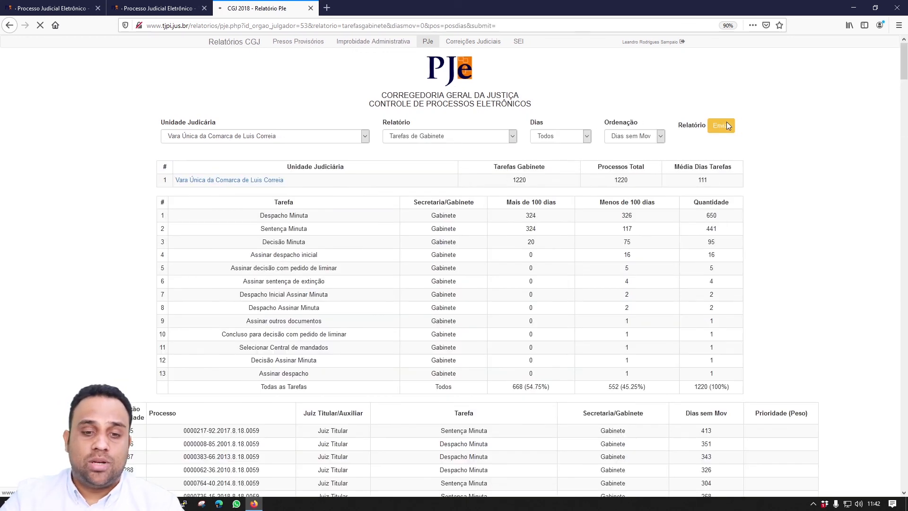
pyautogui.scroll(-2, 721, 282)
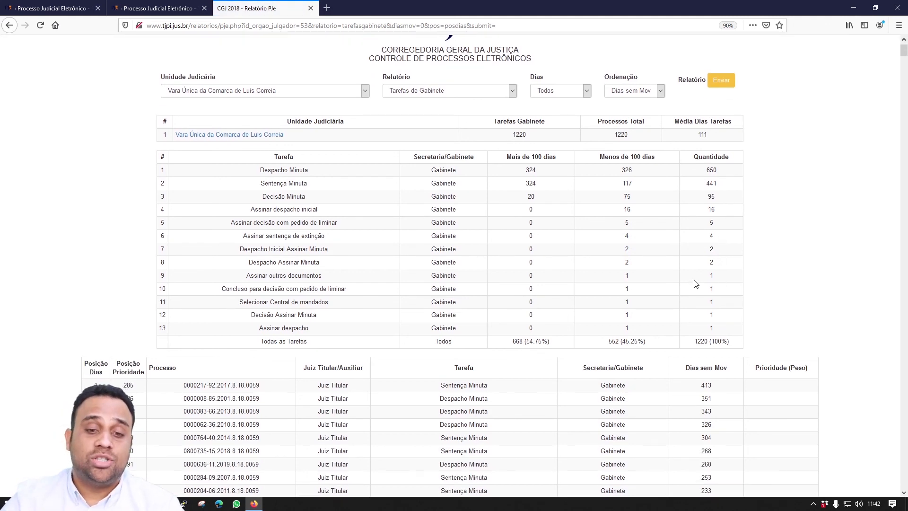
pyautogui.scroll(-2, 696, 283)
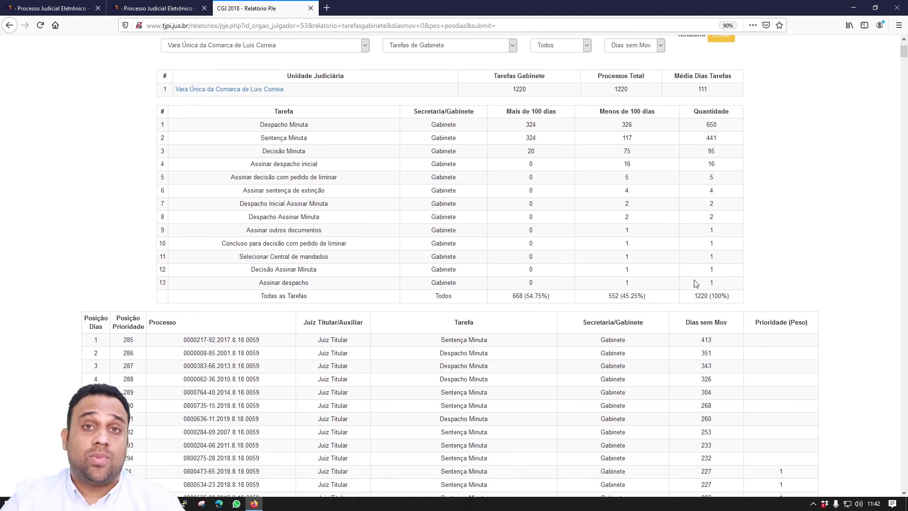
# - Highlight the top process: its number, task Sentença Minuta, and 413 days without movement
pyautogui.moveTo(183, 339); pyautogui.dragTo(265, 341)
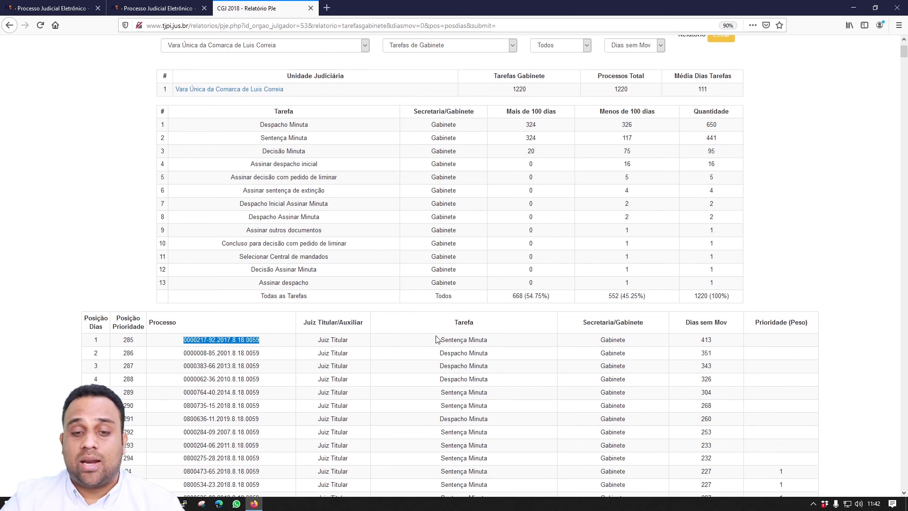
pyautogui.moveTo(435, 340); pyautogui.dragTo(494, 340)
pyautogui.moveTo(698, 343); pyautogui.dragTo(724, 345)
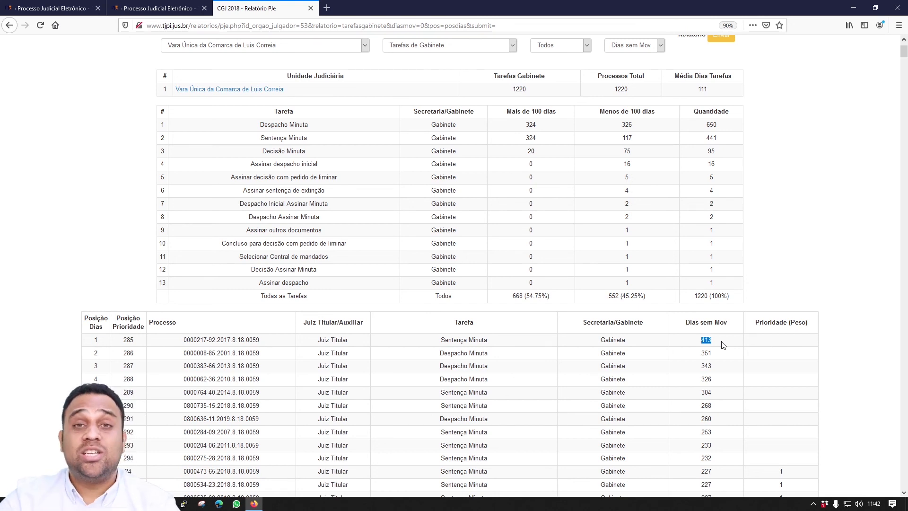
pyautogui.scroll(2, 203, 303)
pyautogui.scroll(-2, 171, 313)
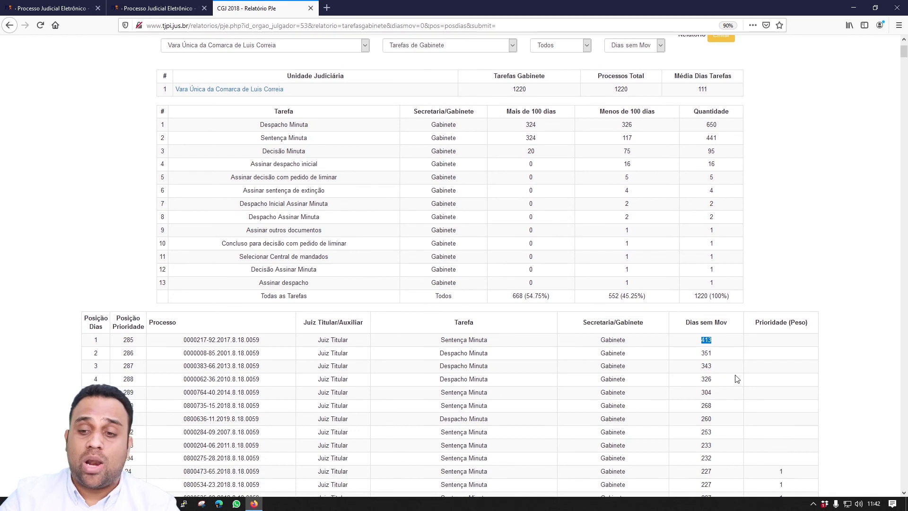
pyautogui.click(700, 340)
pyautogui.scroll(2, 743, 343)
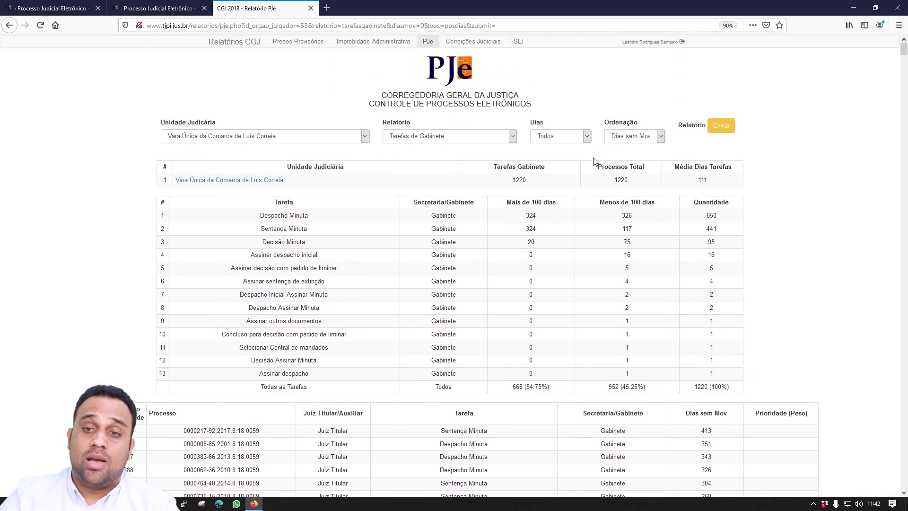
pyautogui.click(636, 136)
pyautogui.click(644, 161)
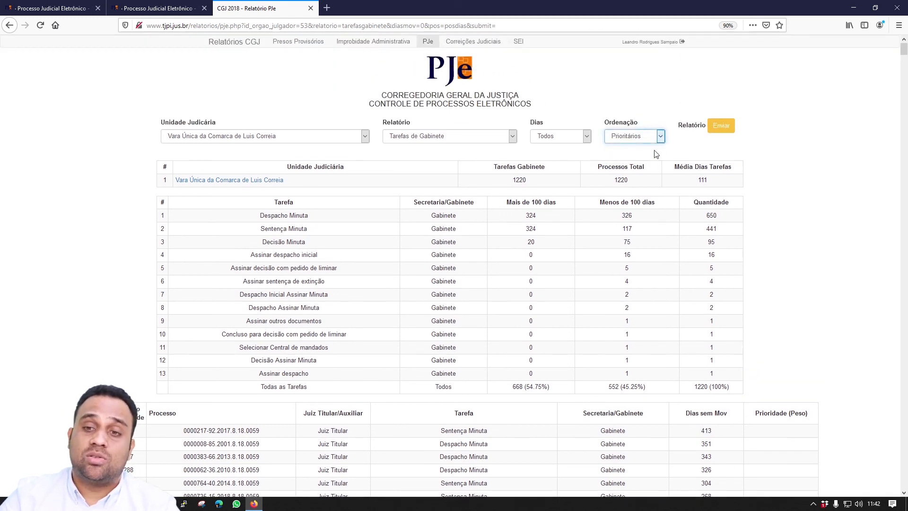
pyautogui.click(717, 127)
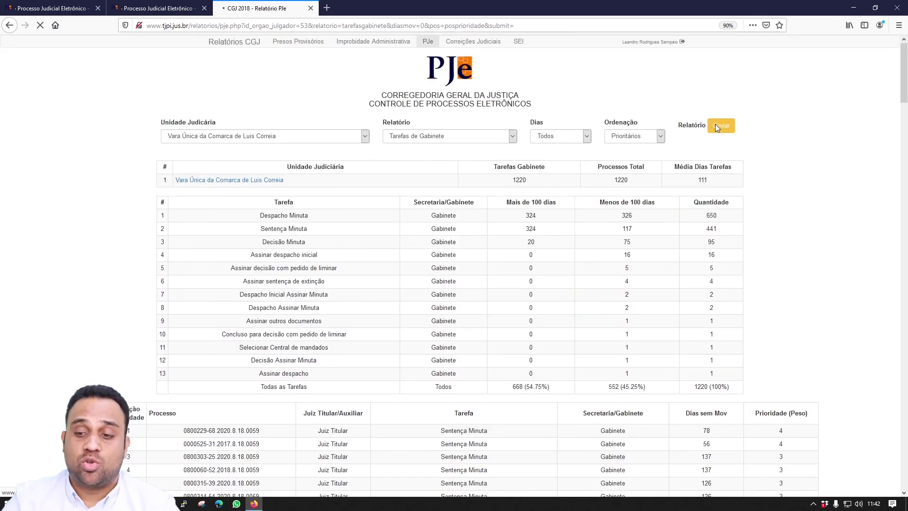
pyautogui.scroll(-4, 715, 124)
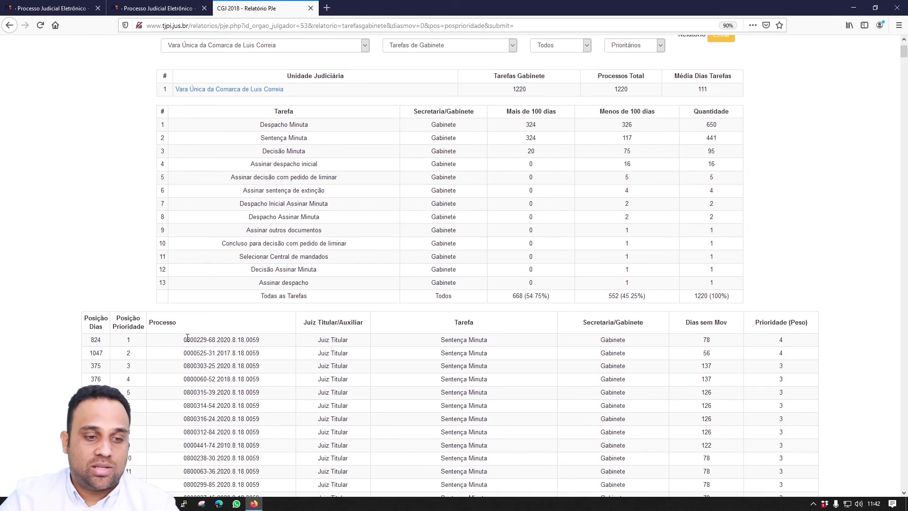
pyautogui.moveTo(184, 340); pyautogui.dragTo(255, 340)
pyautogui.moveTo(699, 339); pyautogui.dragTo(713, 343)
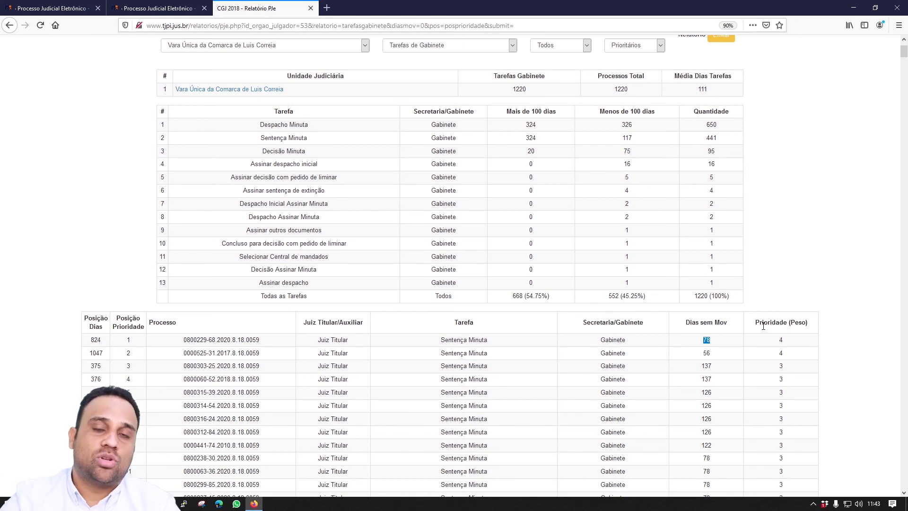
pyautogui.moveTo(810, 341); pyautogui.dragTo(771, 349)
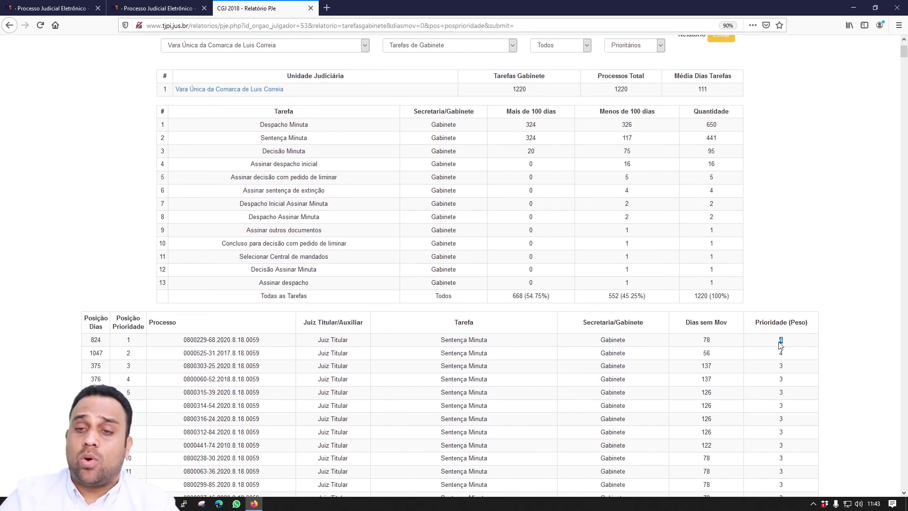
pyautogui.scroll(4, 637, 158)
pyautogui.click(634, 136)
pyautogui.click(632, 146)
pyautogui.click(709, 130)
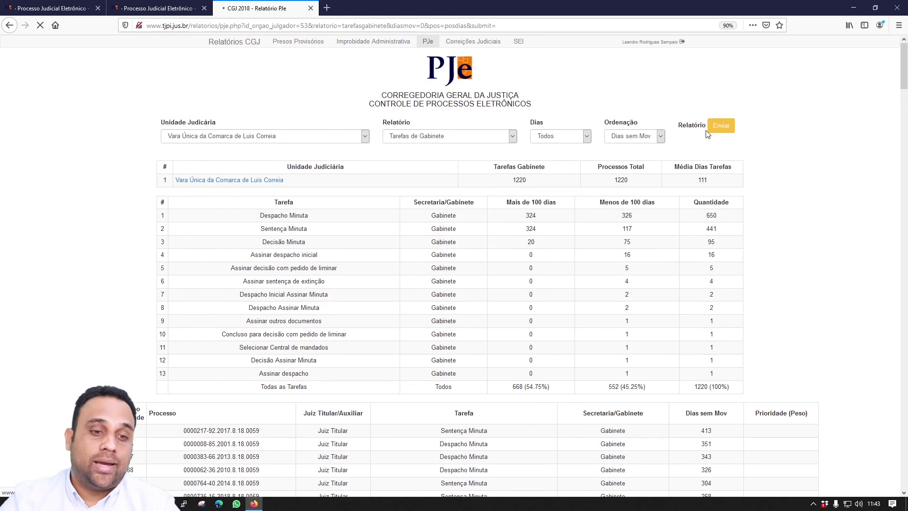
pyautogui.scroll(-1, 628, 176)
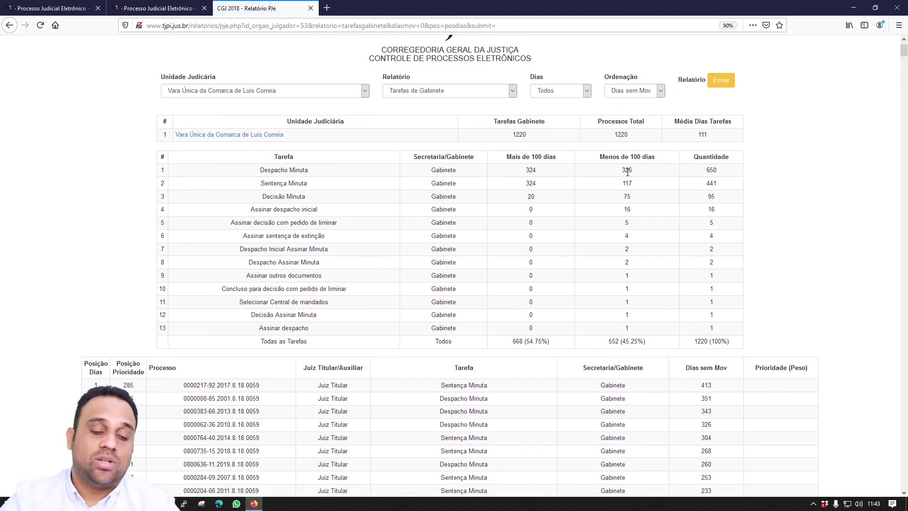
pyautogui.scroll(-1, 628, 174)
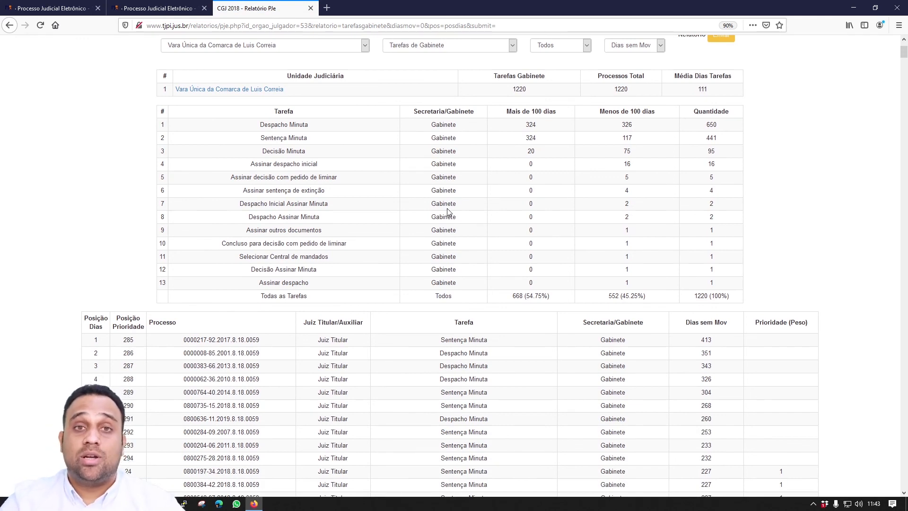
pyautogui.scroll(-2, 448, 212)
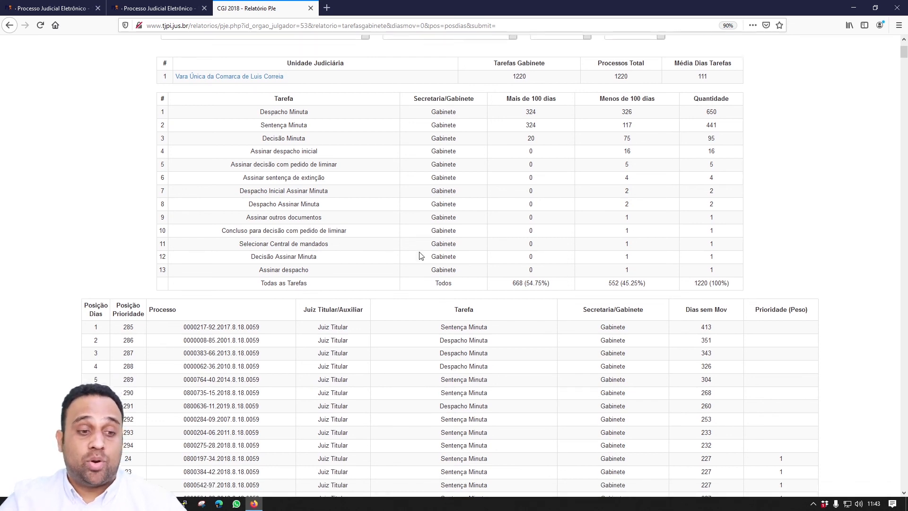
pyautogui.moveTo(169, 251); pyautogui.dragTo(741, 270)
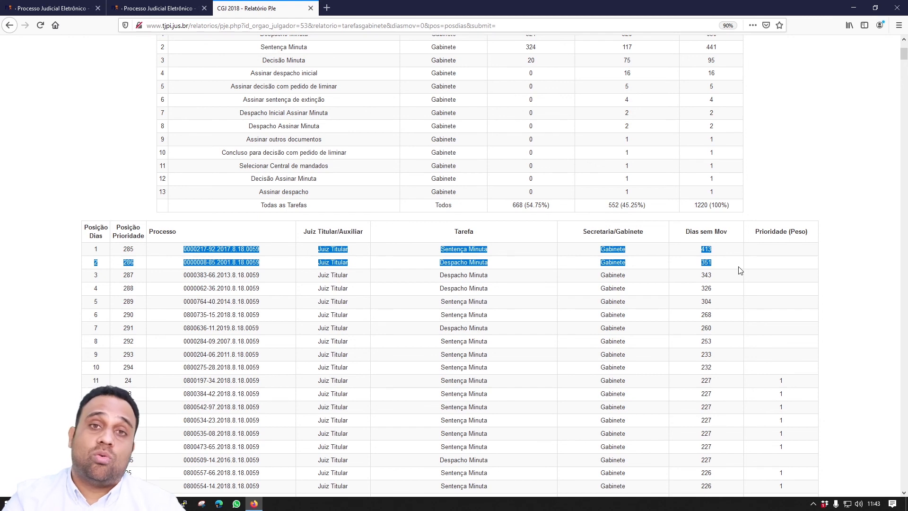